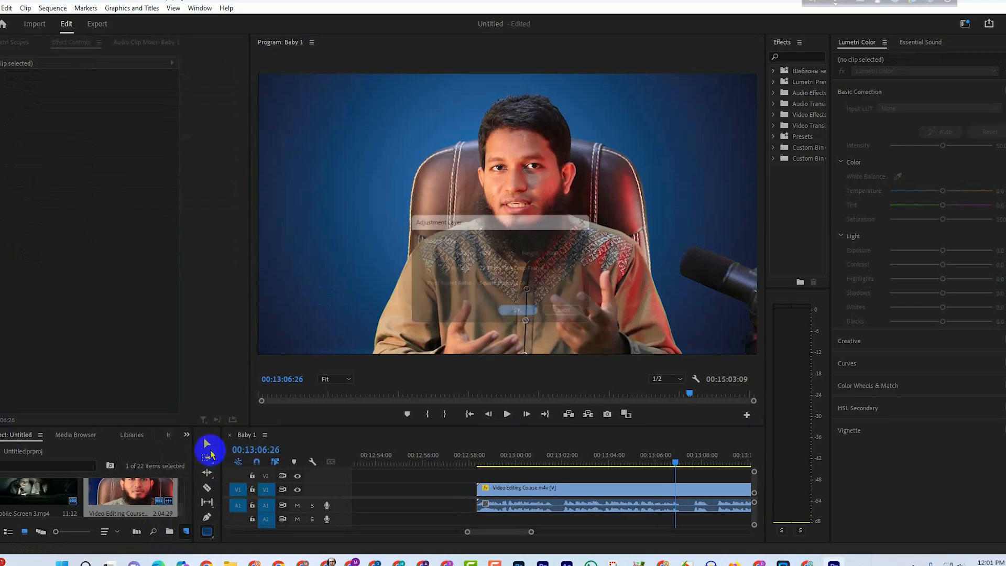
Create an adjustment layer and place it on track V2 above the Video Editing Course clip, starting at the playhead.
click(524, 316)
drag(50, 504, 676, 478)
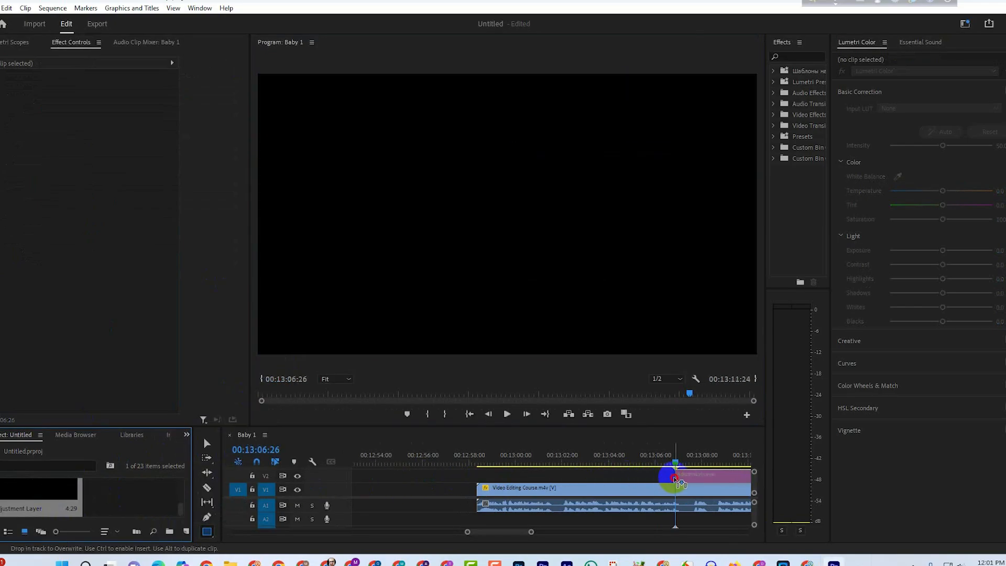
click(700, 475)
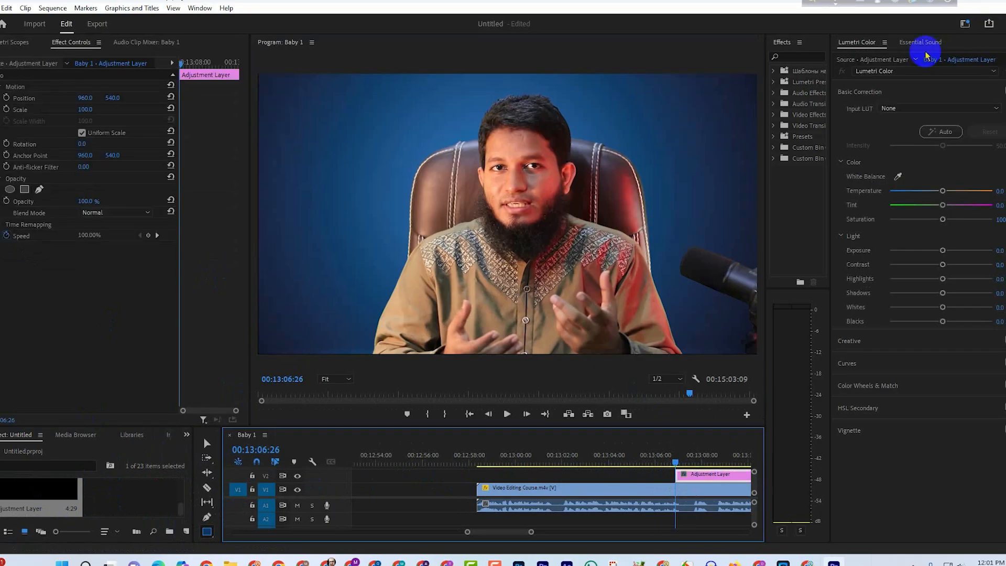
Apply the Gaussian Blur effect to the adjustment layer and set its Blurriness to 30.
drag(831, 56, 923, 57)
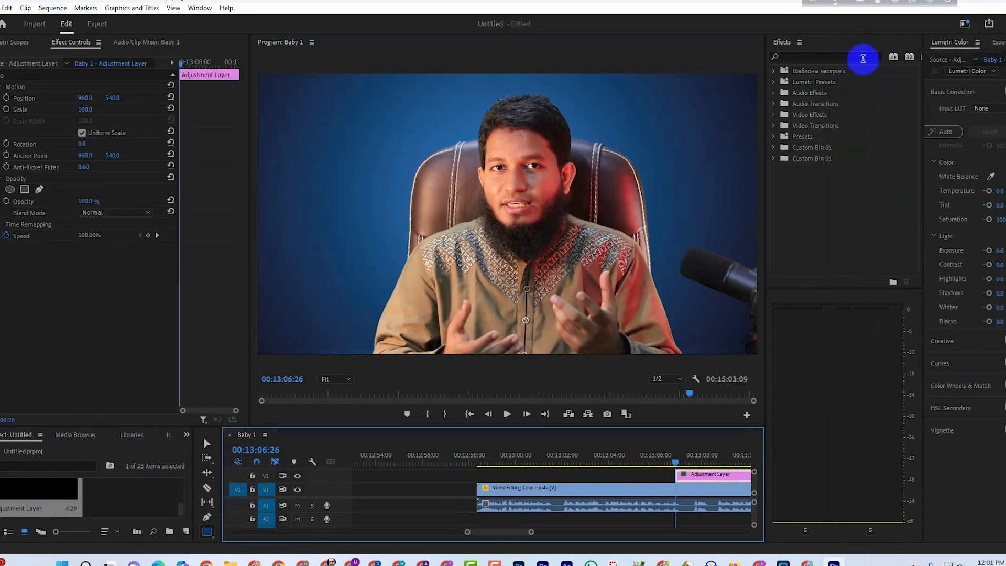
drag(765, 84, 798, 84)
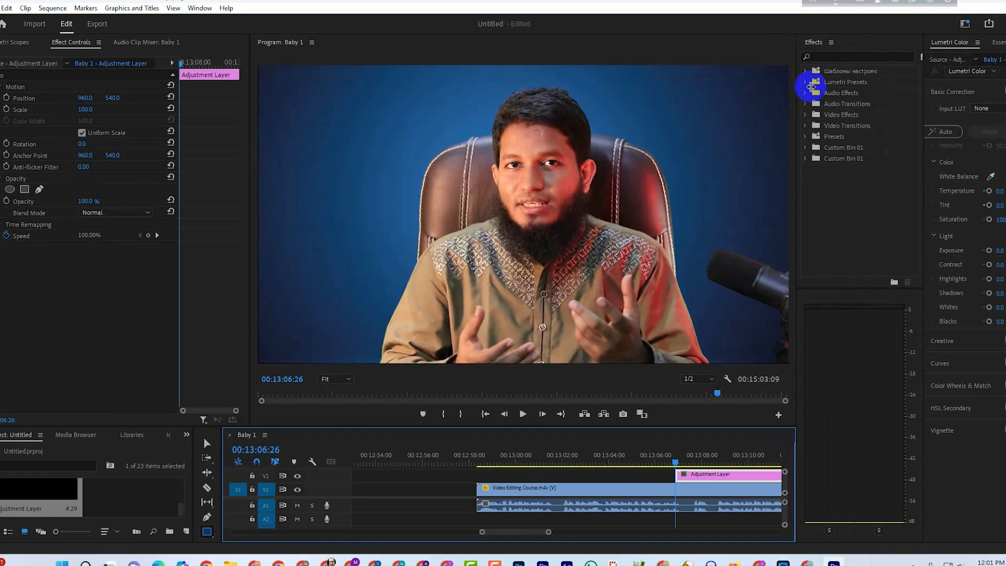
click(861, 58)
text(gau)
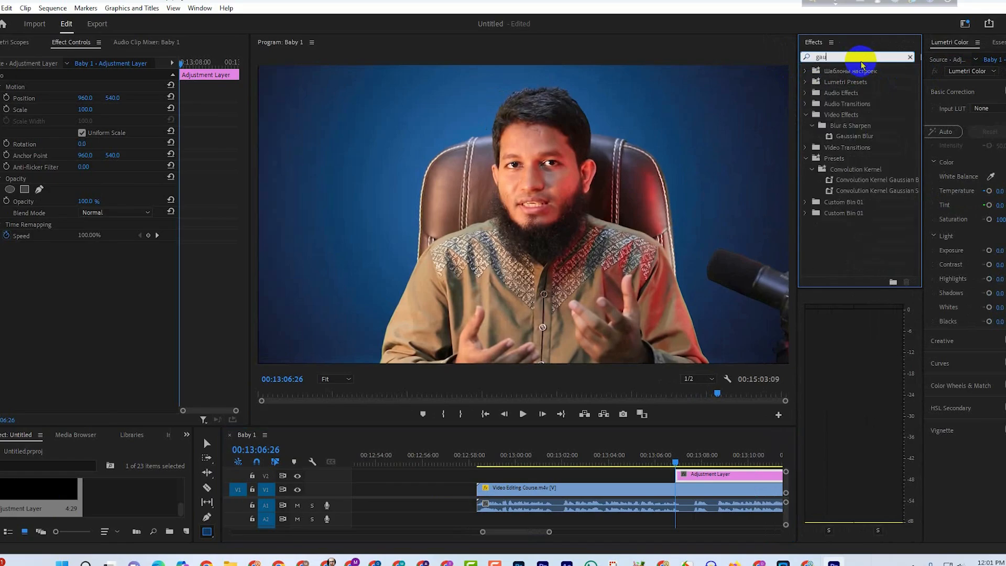
click(854, 136)
drag(854, 136, 690, 474)
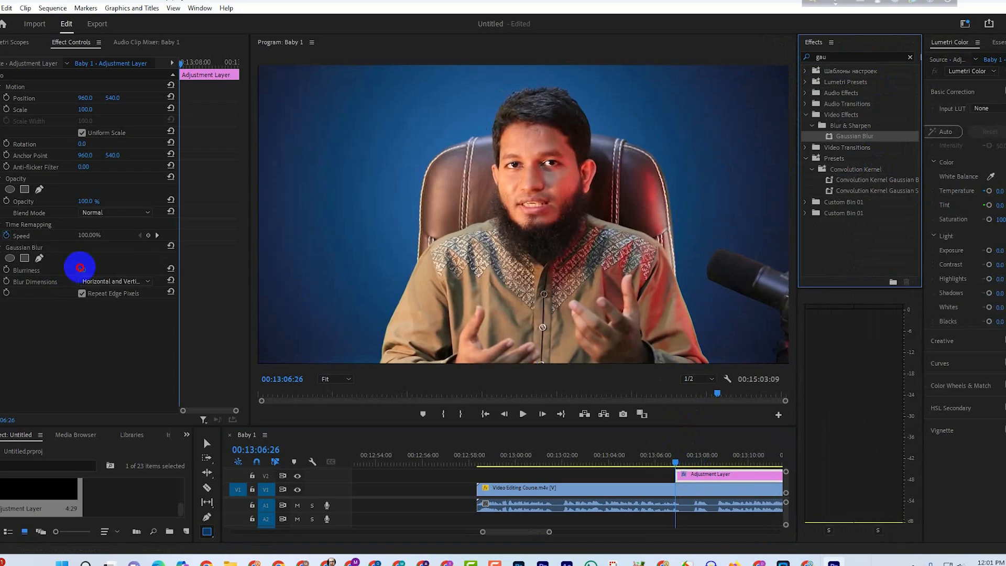
mouse_move(80, 270)
mouse_down()
mouse_move(101, 270)
mouse_move(84, 268)
mouse_up()
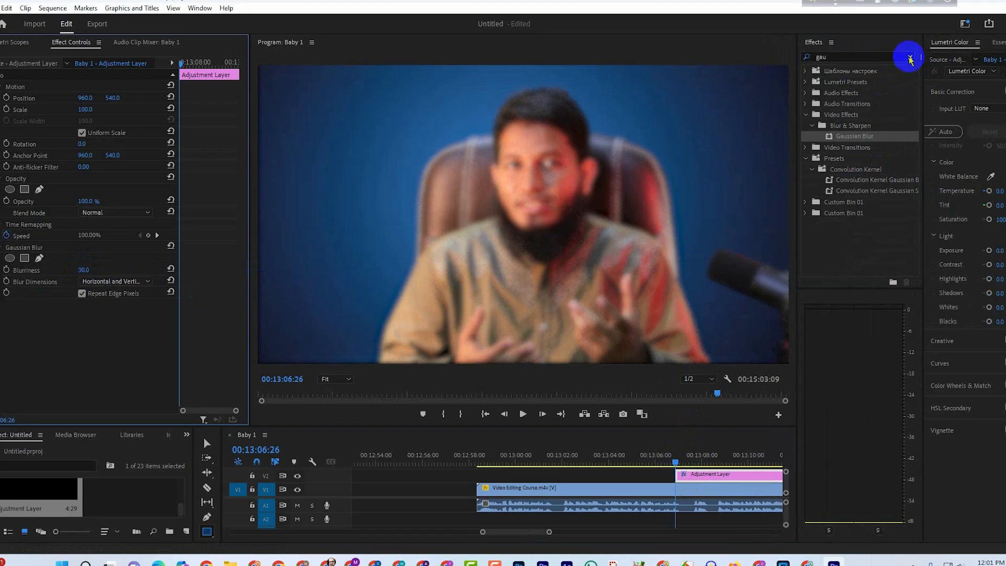
Find the Track Matte Key effect and apply it to the adjustment layer.
click(910, 57)
click(855, 56)
text(t)
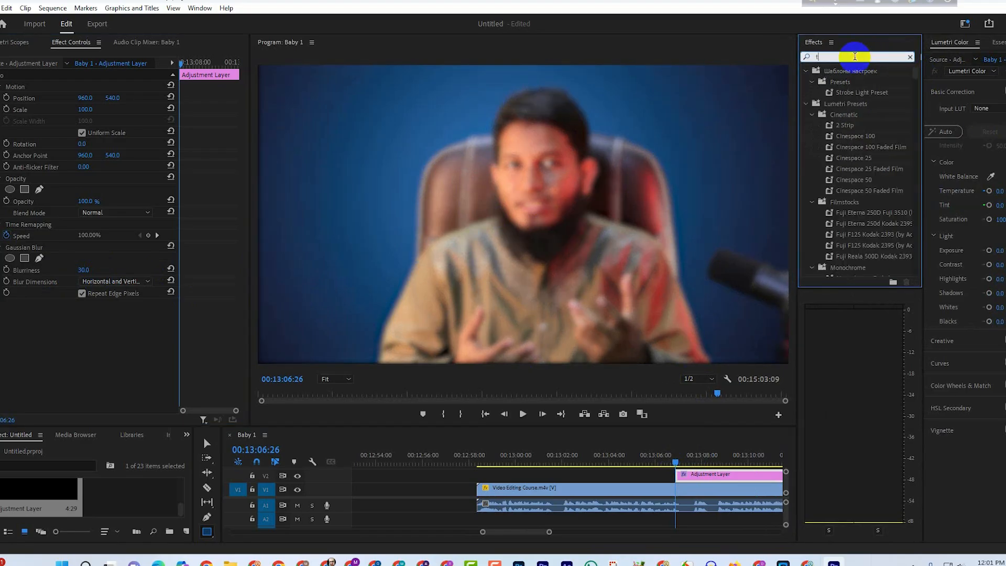
text(rack)
drag(850, 135, 697, 470)
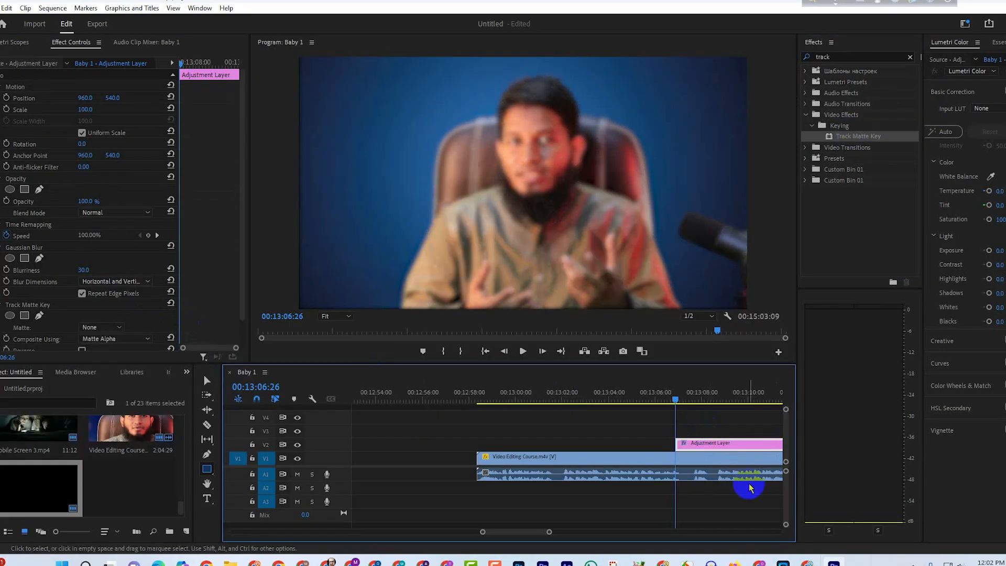
click(703, 445)
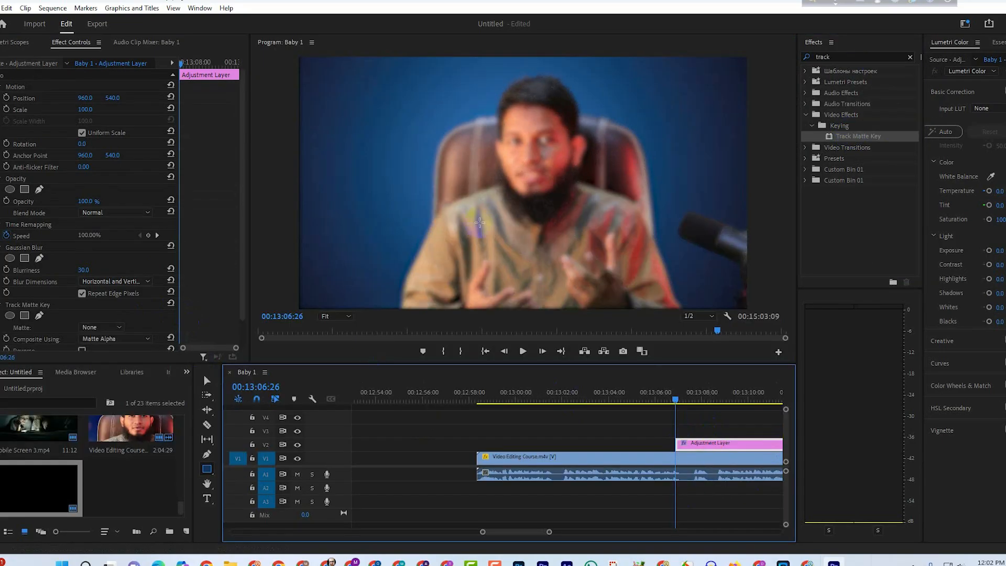
Draw a rectangle over the blue background beside the speaker's head and round its corners.
click(709, 427)
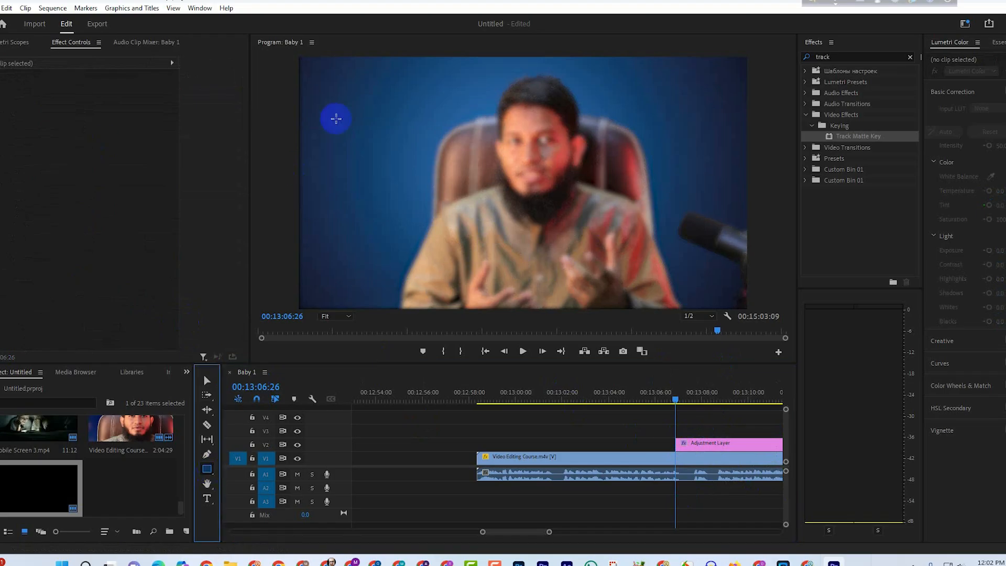
drag(319, 113, 461, 202)
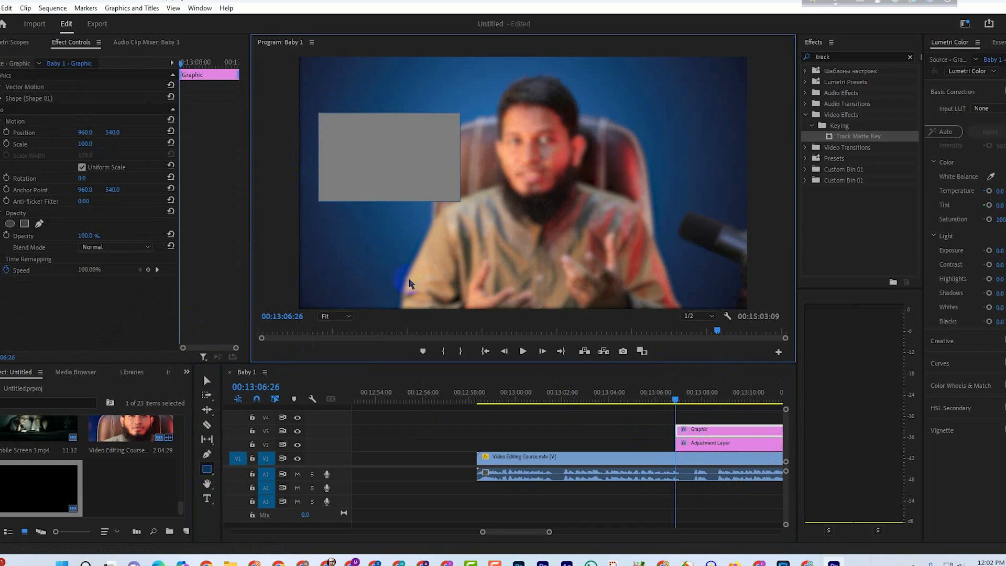
click(337, 316)
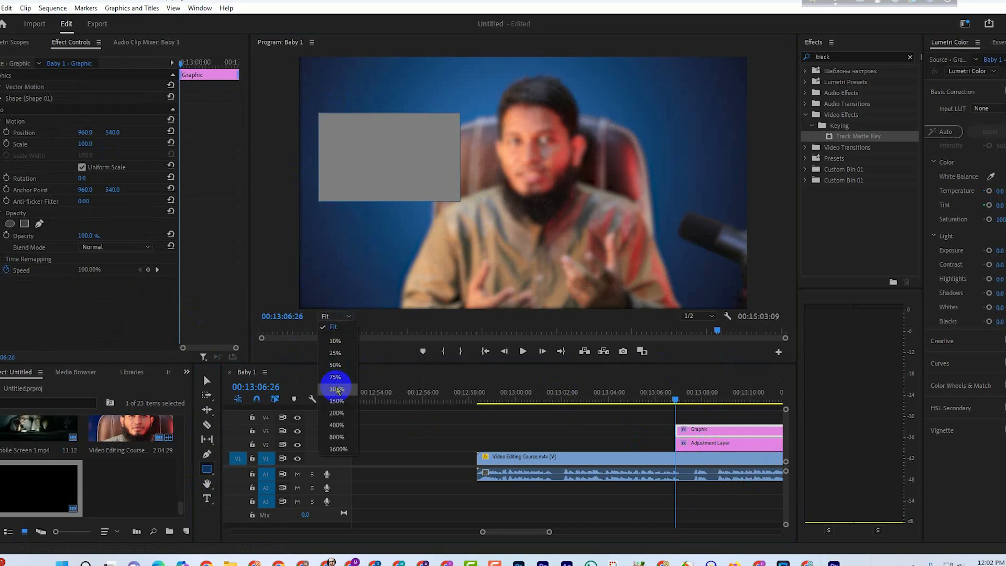
click(336, 389)
click(207, 381)
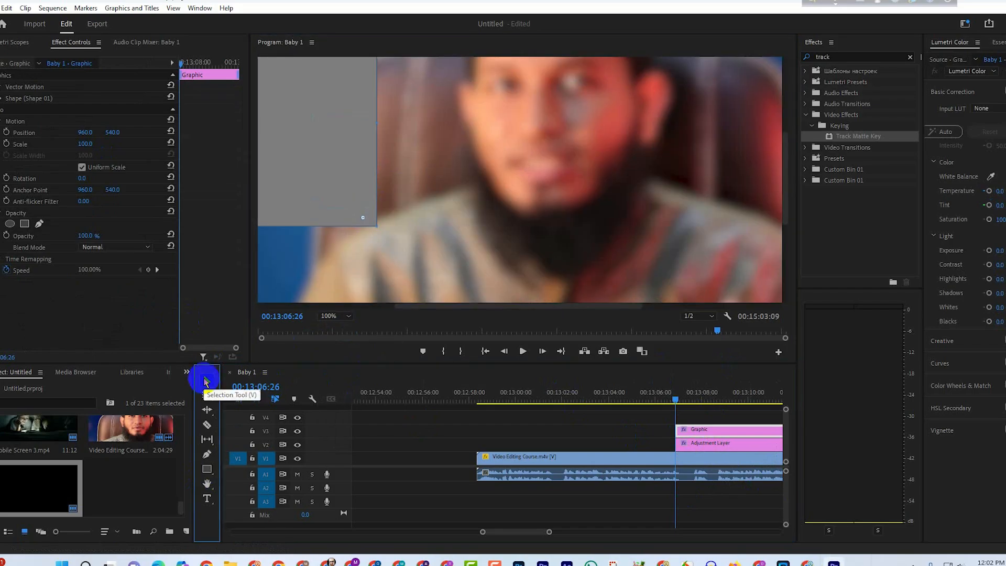
drag(599, 304, 521, 292)
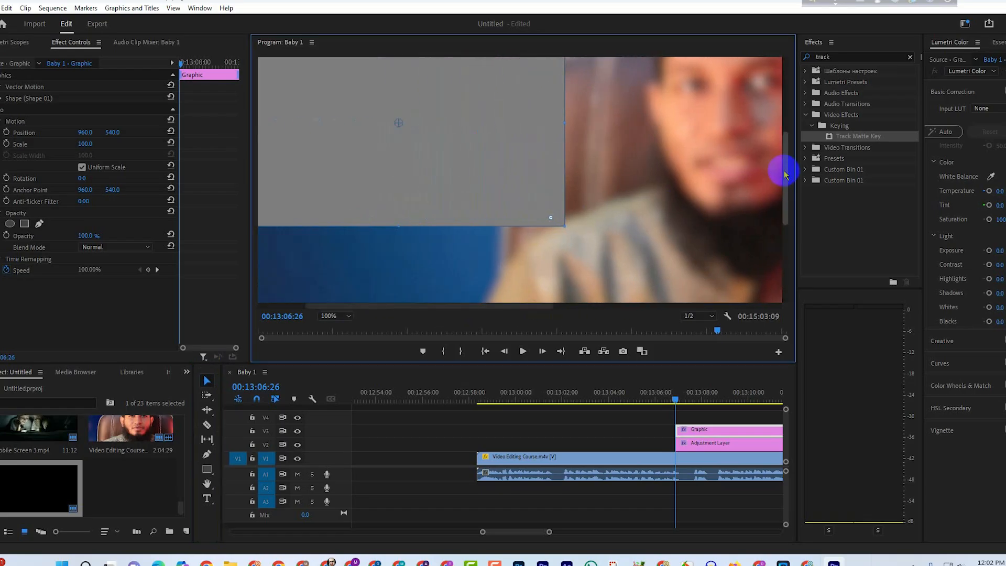
drag(785, 171, 786, 141)
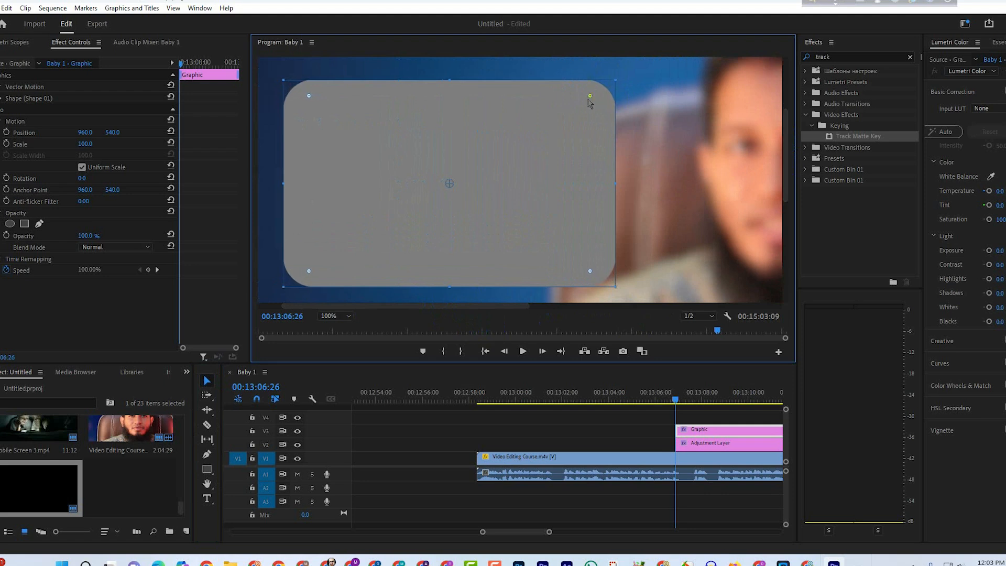
click(334, 316)
click(336, 335)
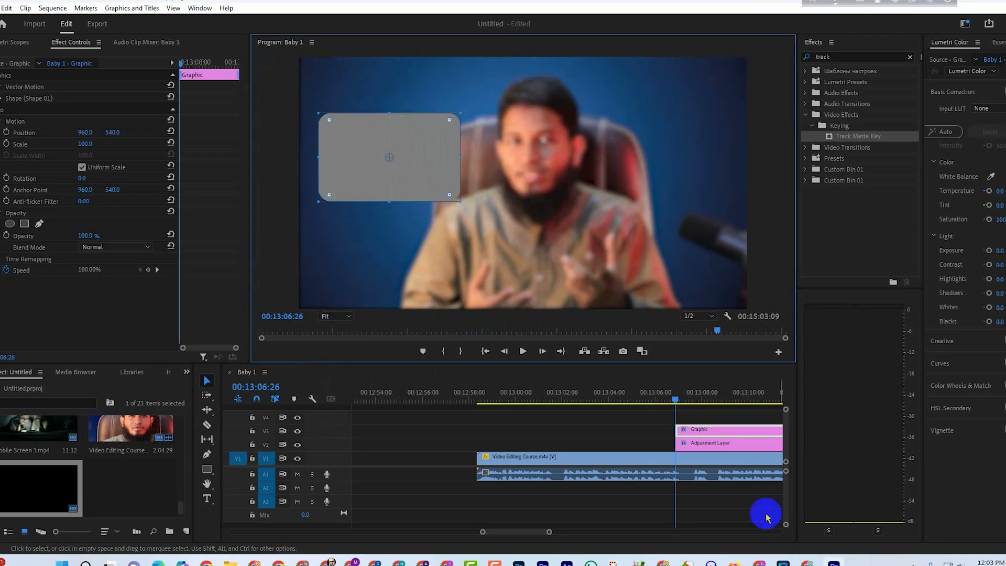
Set the adjustment layer's Track Matte Key matte to Video 3.
click(37, 318)
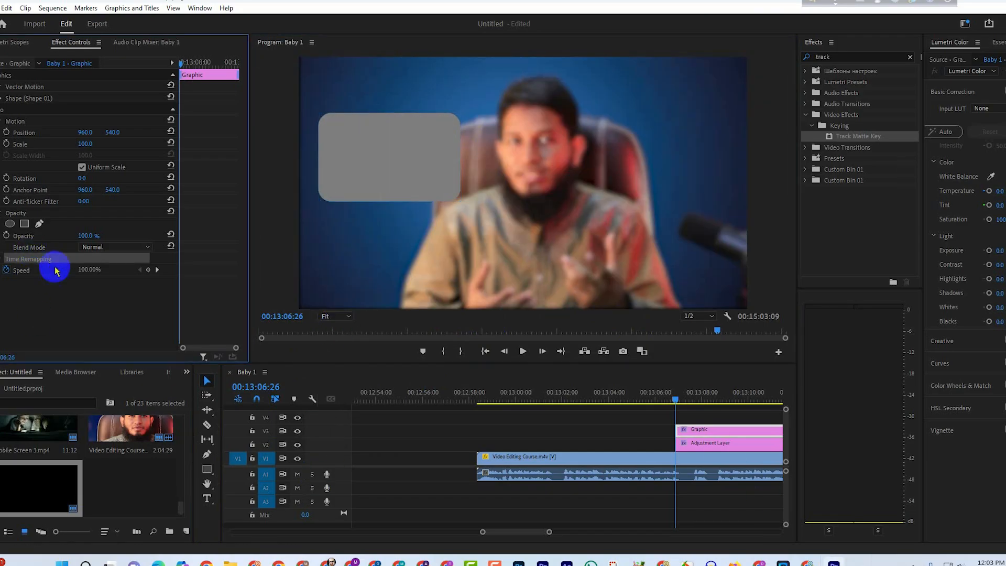
click(698, 451)
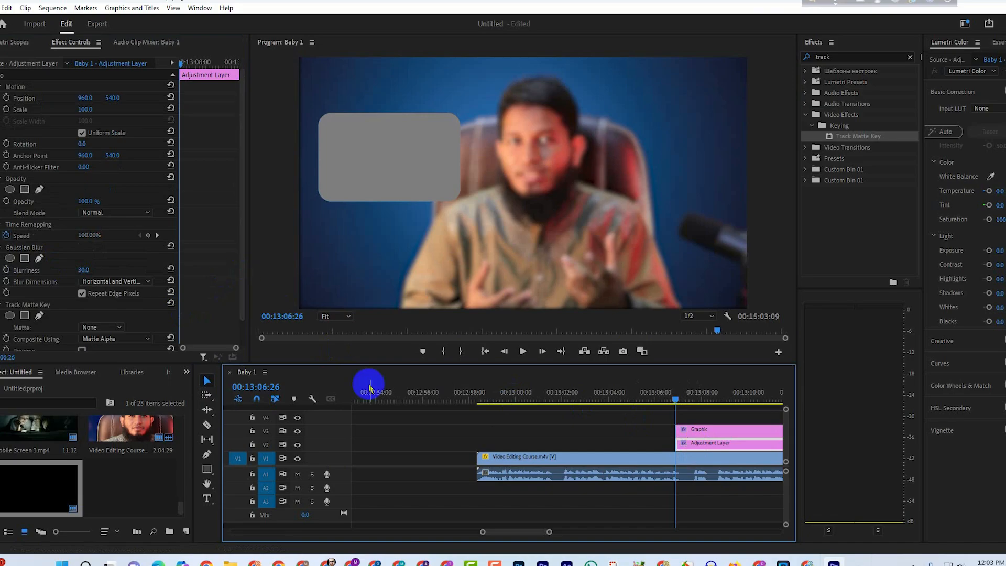
scroll(113, 302, down, 1)
click(105, 300)
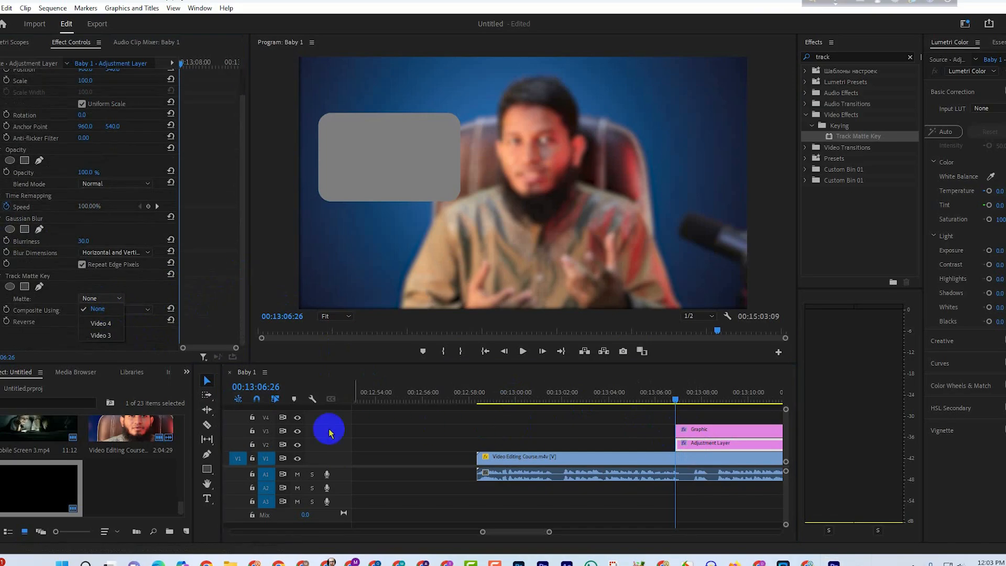
click(101, 335)
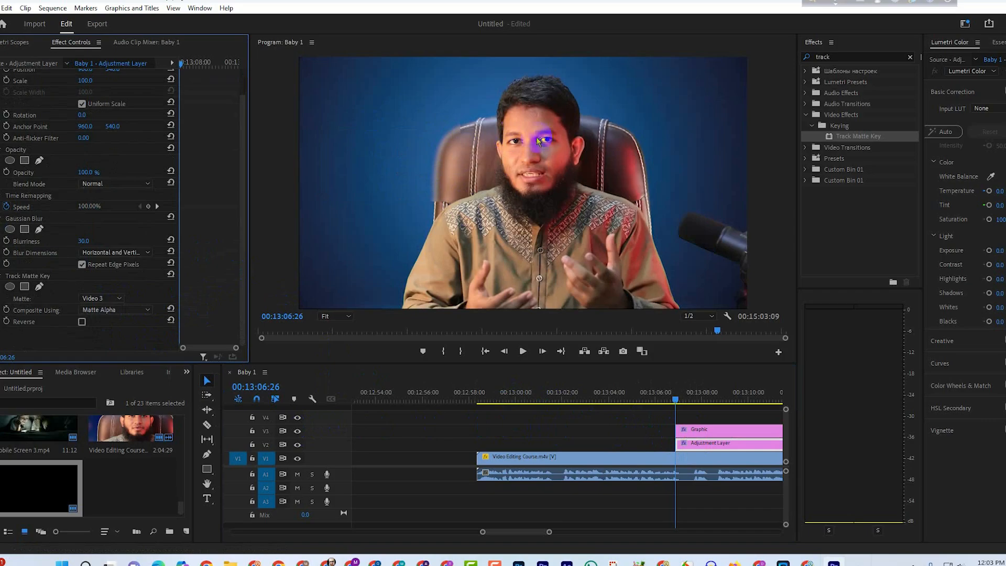
Enlarge the matte rectangle slightly in width and height and readjust its corner rounding.
click(449, 195)
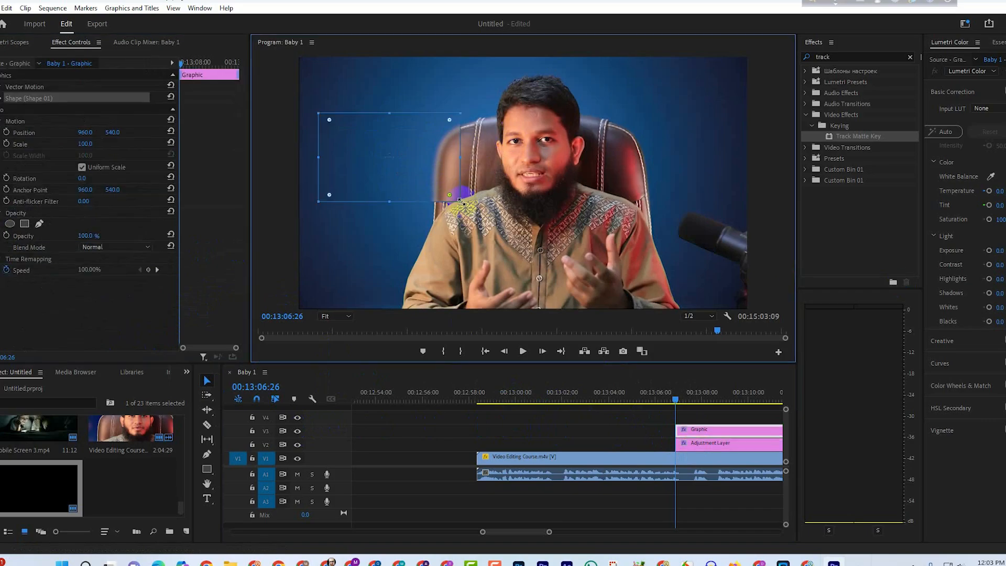
drag(460, 201, 438, 215)
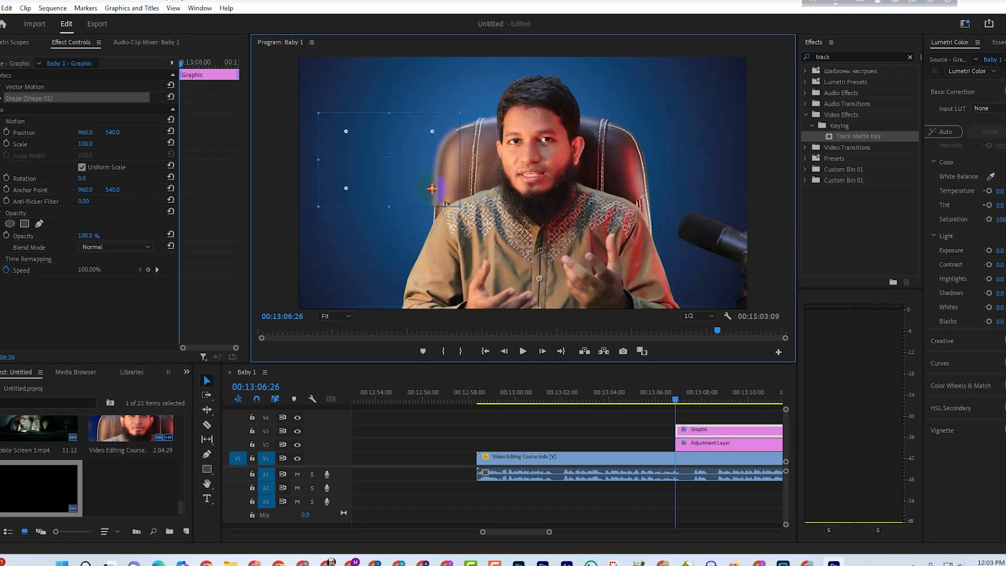
drag(462, 209, 468, 209)
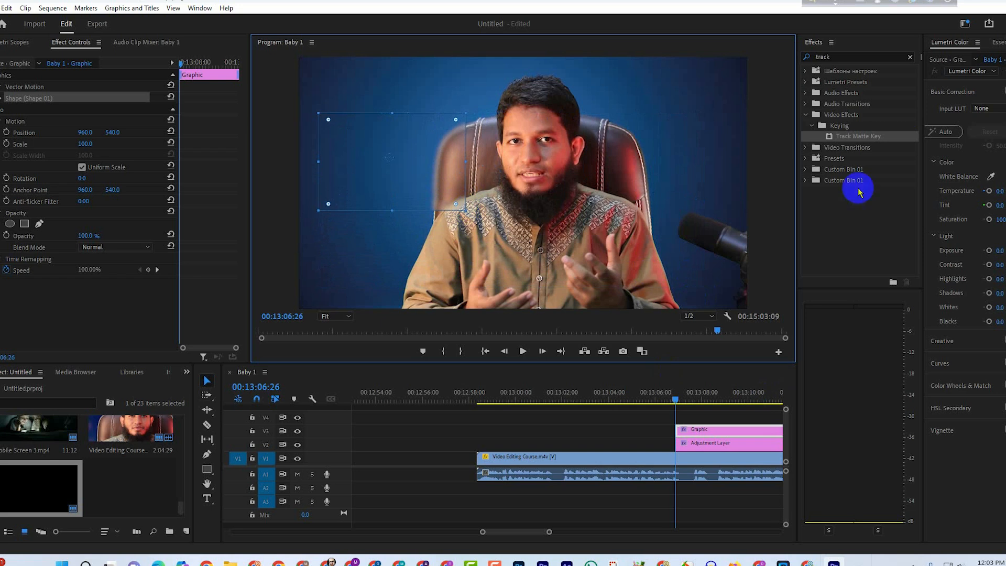
click(633, 434)
Duplicate the rectangle graphic onto track V4, turning on the copy's stroke and turning off its fill.
click(716, 435)
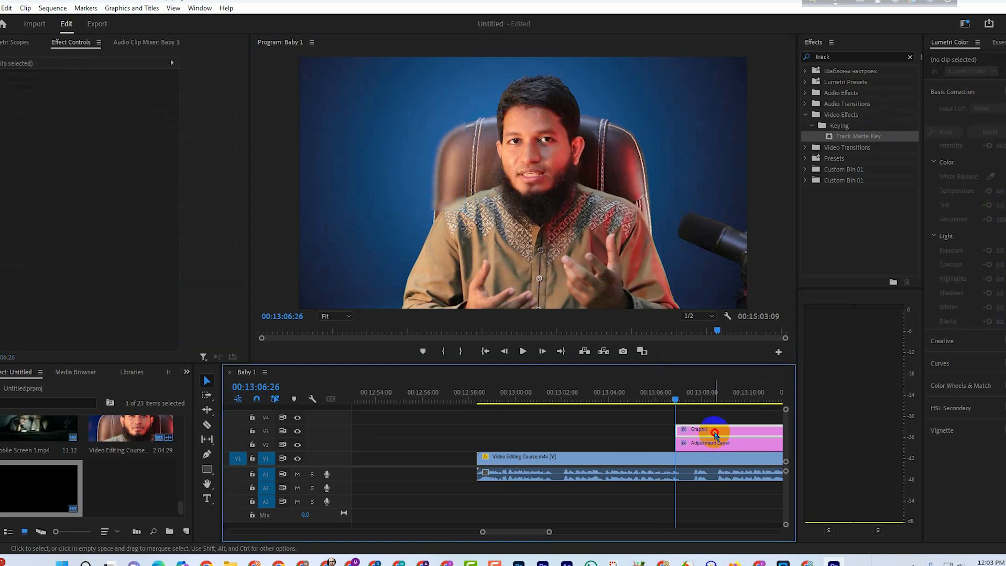
alt+drag(715, 434, 715, 419)
click(2, 98)
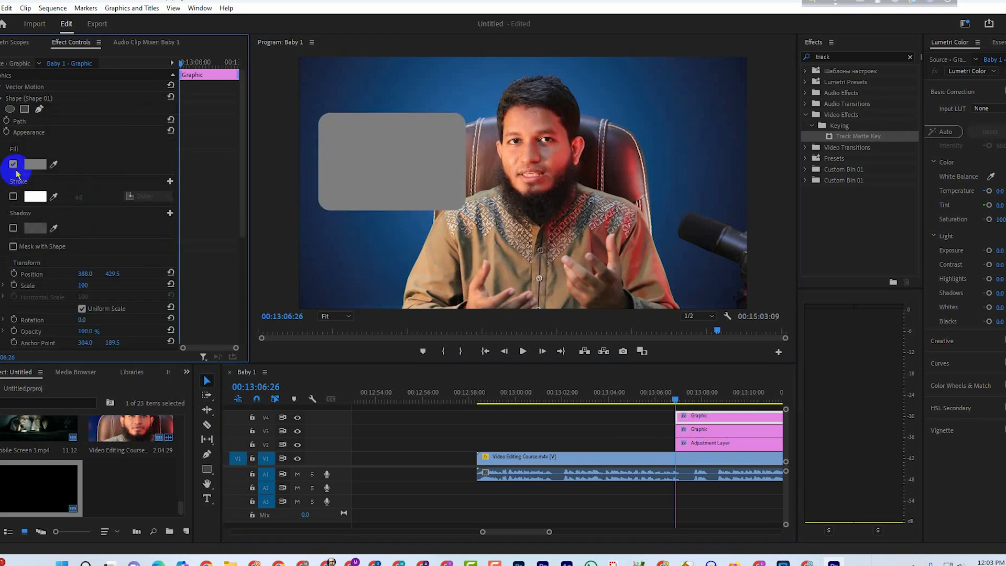
click(13, 196)
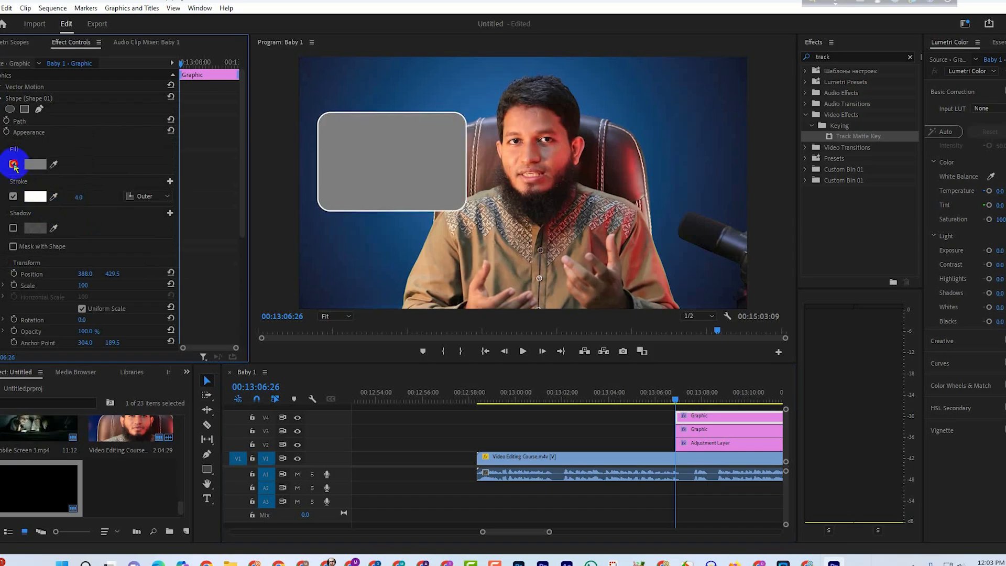
click(13, 165)
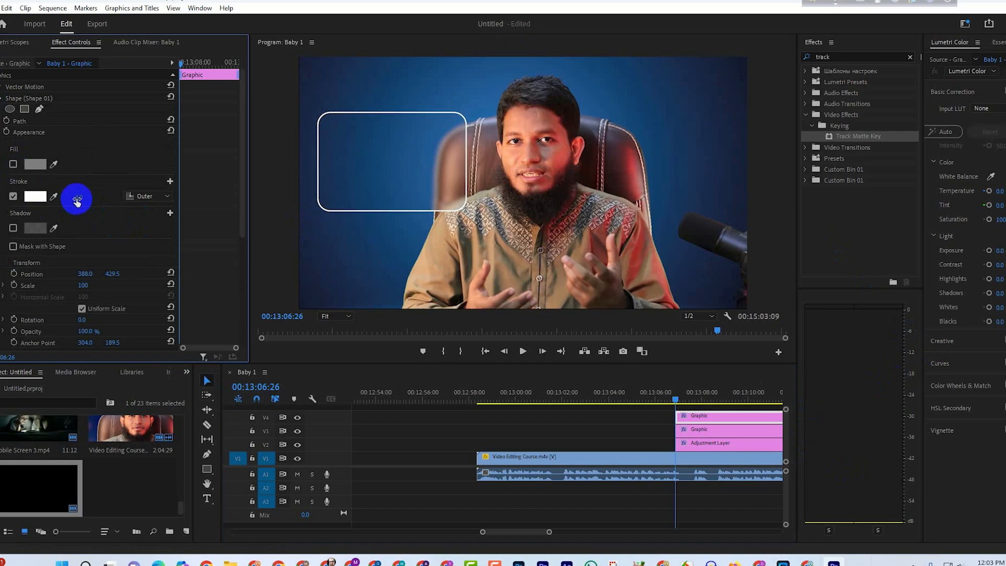
Set the V4 rectangle's stroke width to 8 and its stroke colour to yellow (FFFC08).
mouse_move(77, 199)
mouse_down()
mouse_move(117, 202)
mouse_move(58, 209)
mouse_move(93, 215)
mouse_move(71, 229)
mouse_up()
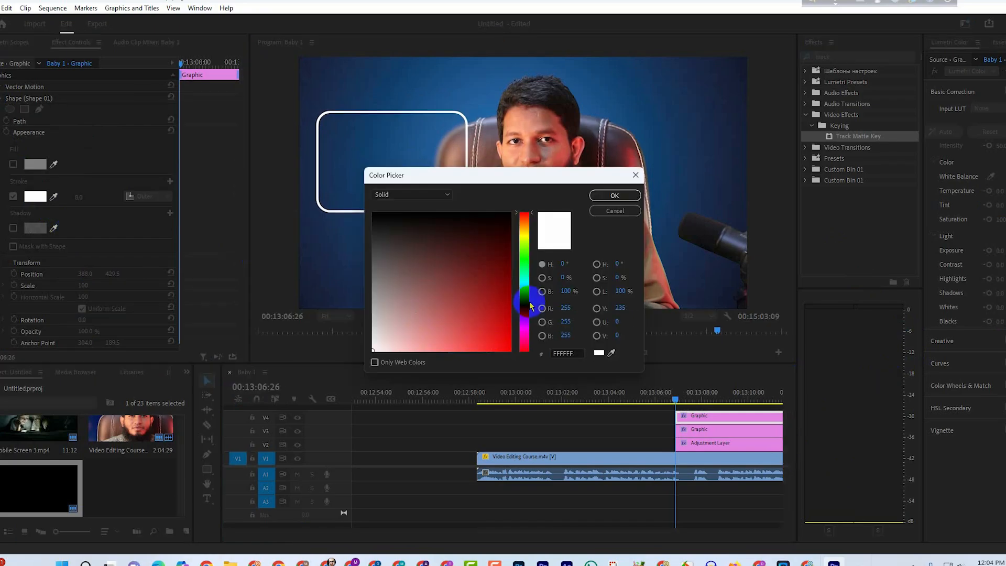
click(524, 292)
drag(496, 331, 509, 377)
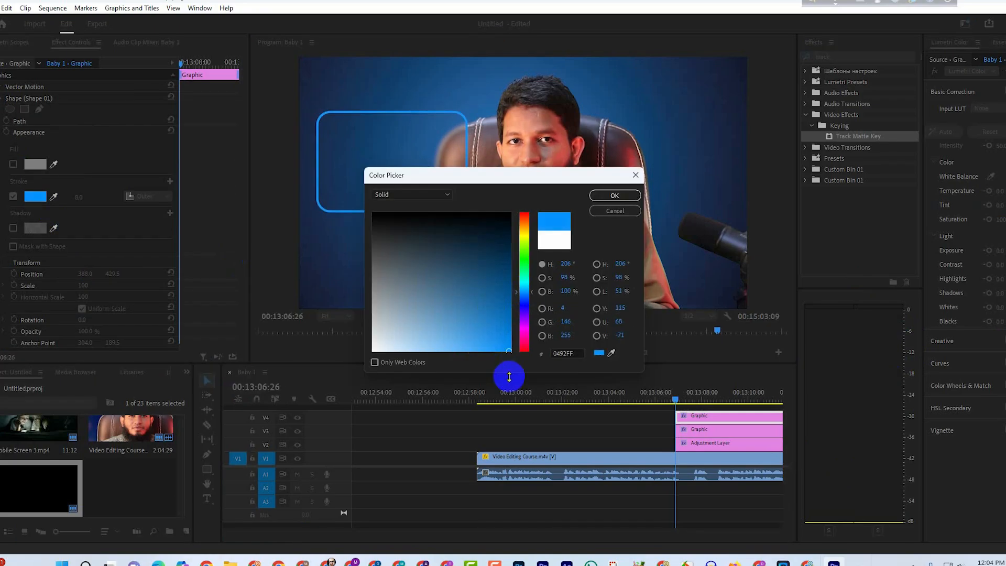
click(524, 235)
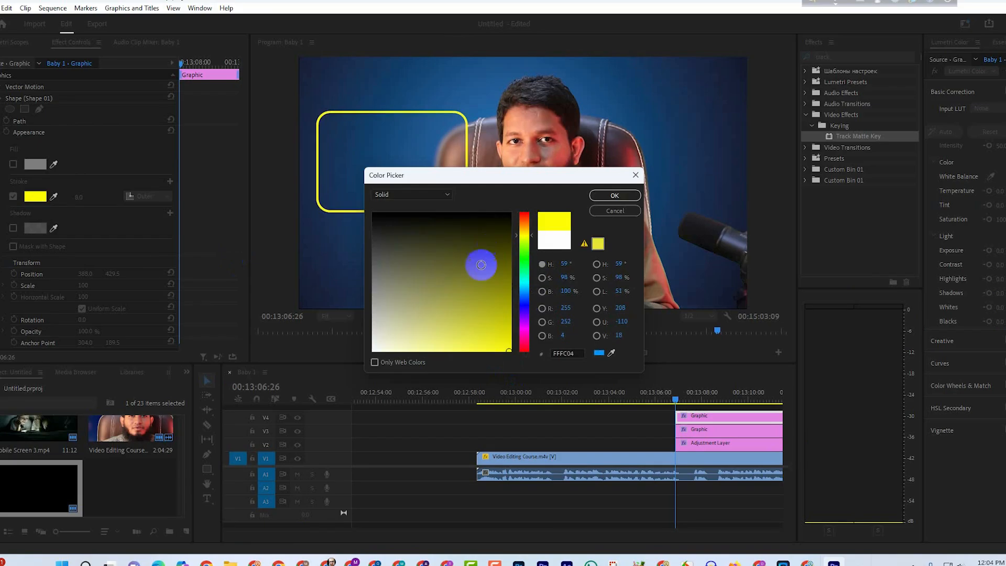
click(614, 195)
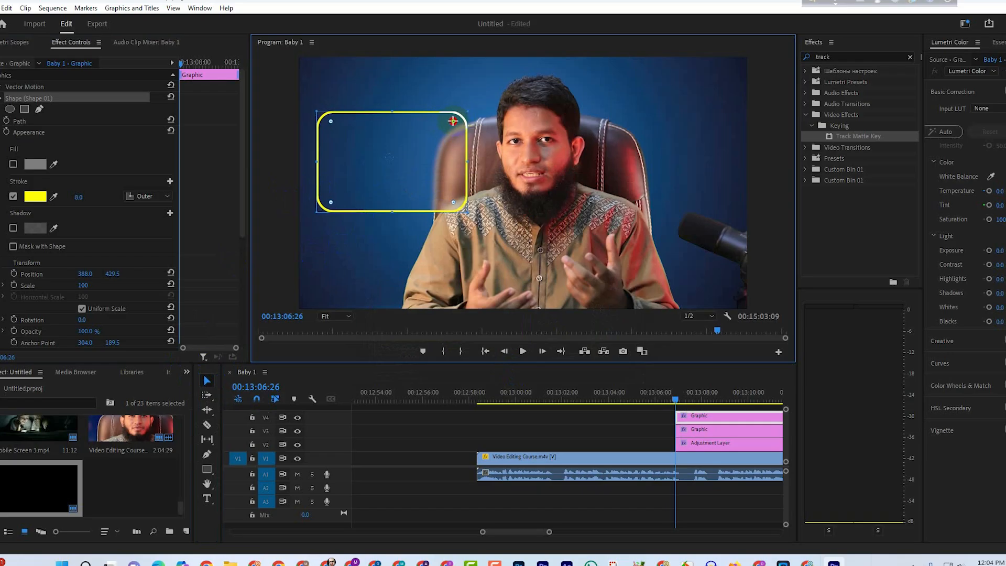
click(375, 258)
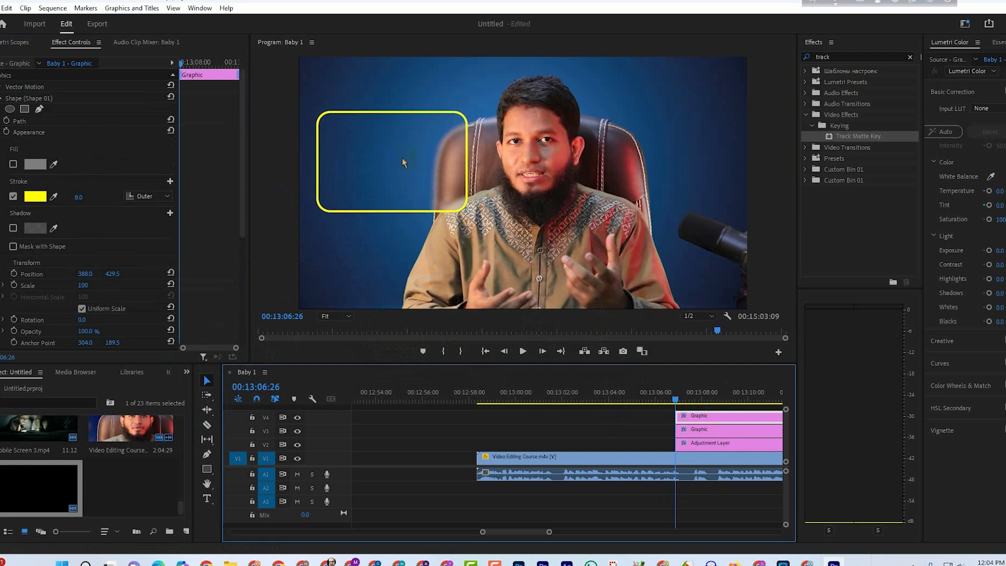
Add the two-line text "Family Bonding" inside the yellow outlined box by pasting it into the V4 graphic.
click(207, 498)
click(346, 157)
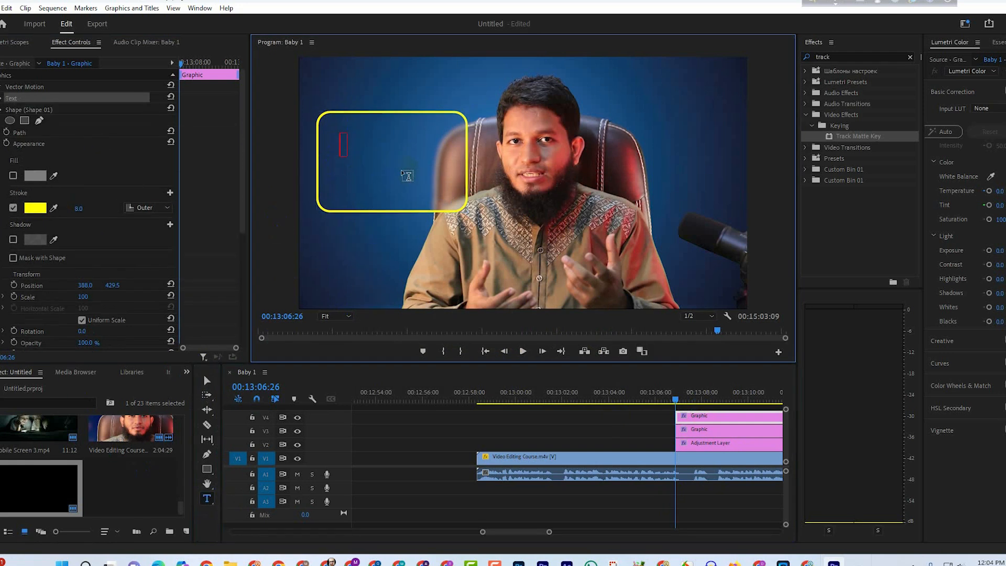
text(Family Bonding)
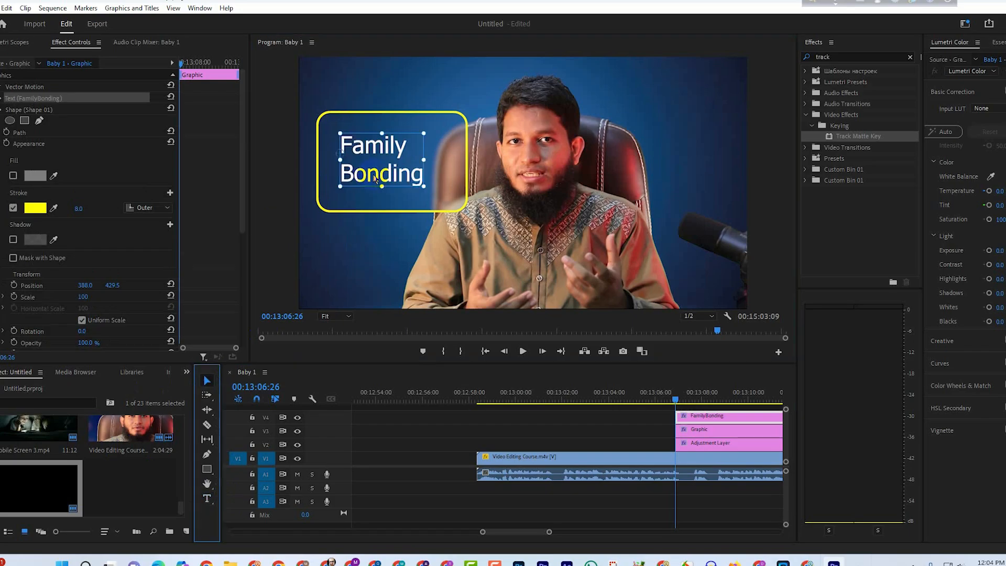
Scale the "Family Bonding" text down to 75% and switch to a workspace that shows the graphic's layer settings.
key(Escape)
drag(399, 141, 402, 139)
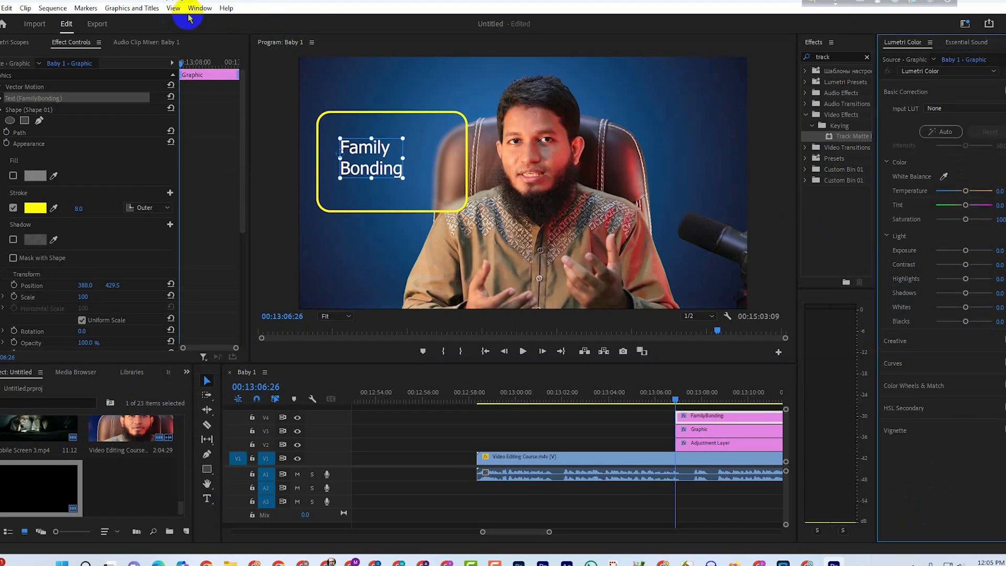
click(193, 8)
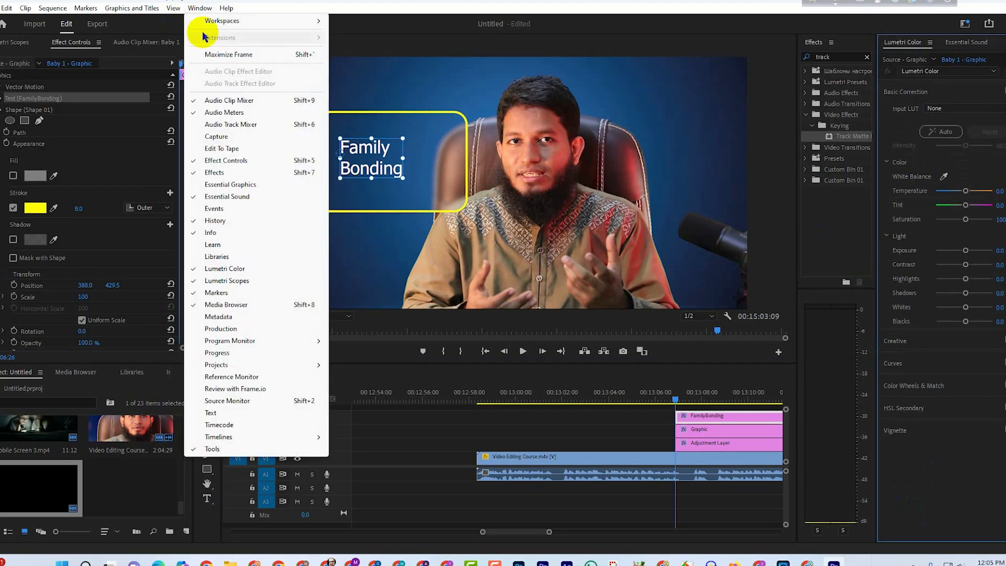
mouse_move(275, 28)
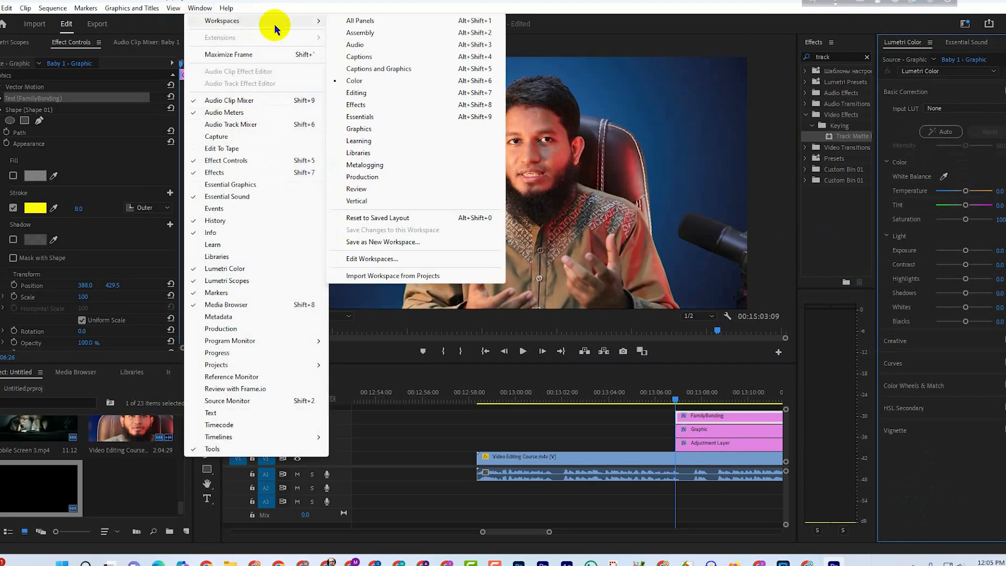
click(385, 82)
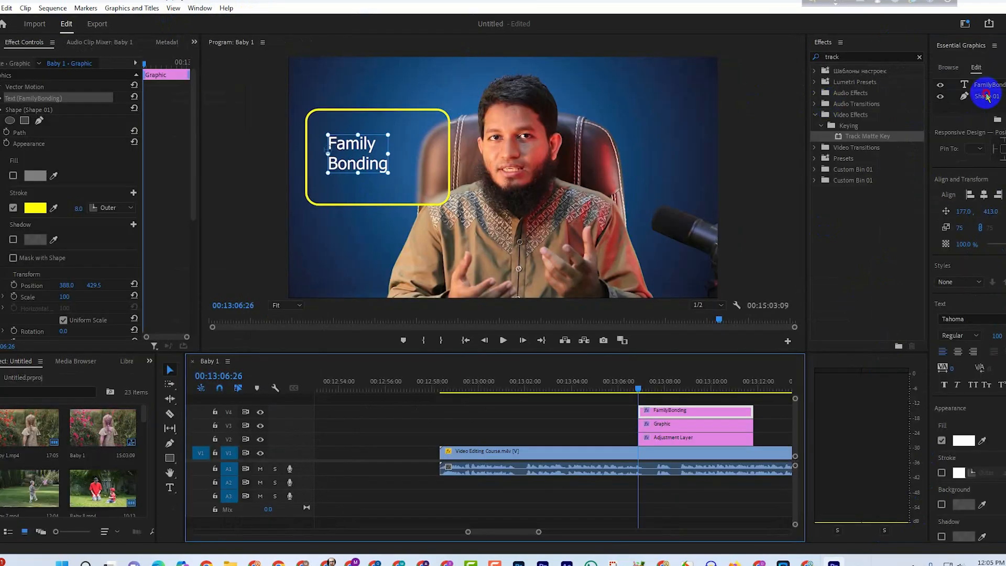
Set the "Family Bonding" text to Bold and move it to about 101, 423 inside the yellow box.
click(979, 96)
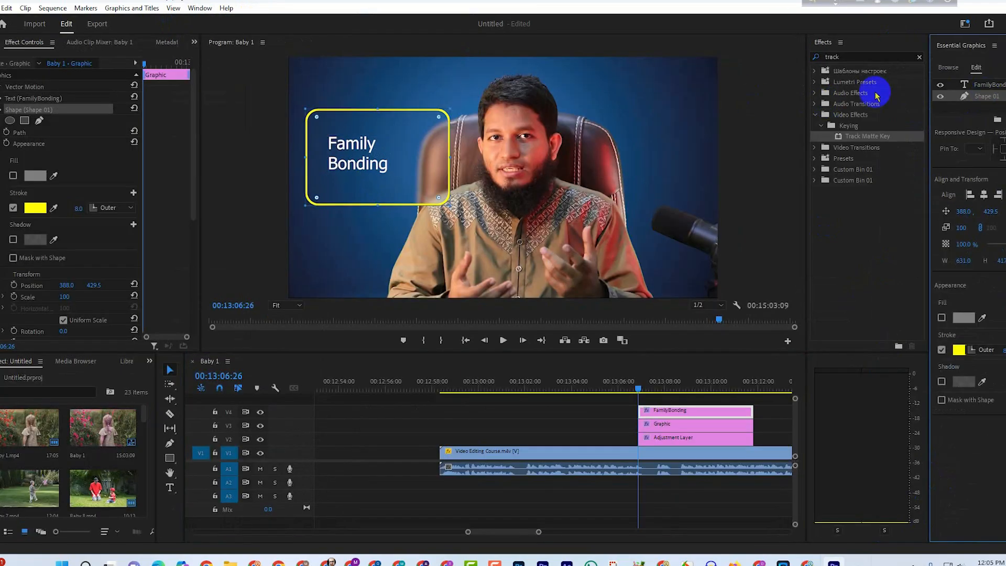
click(987, 86)
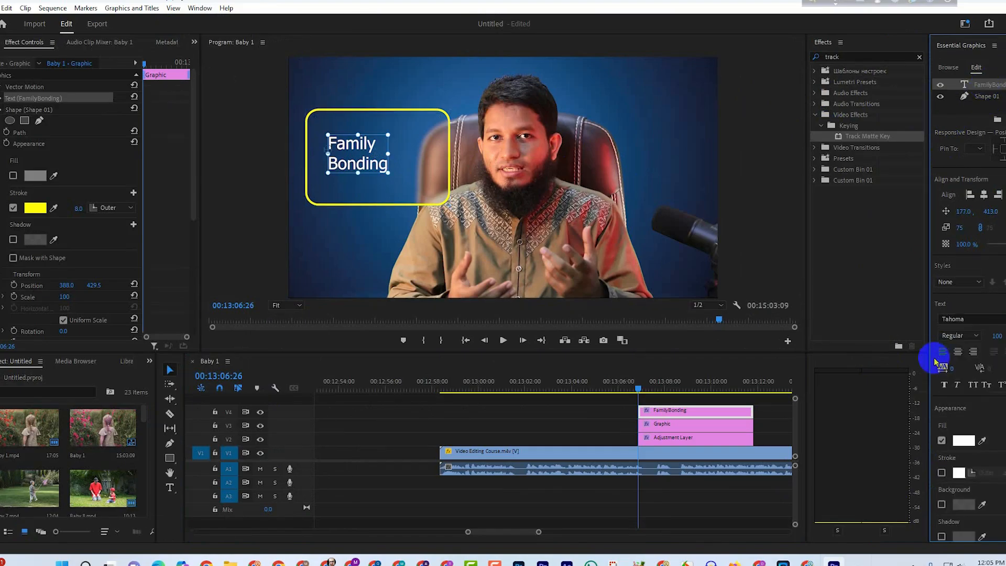
click(976, 337)
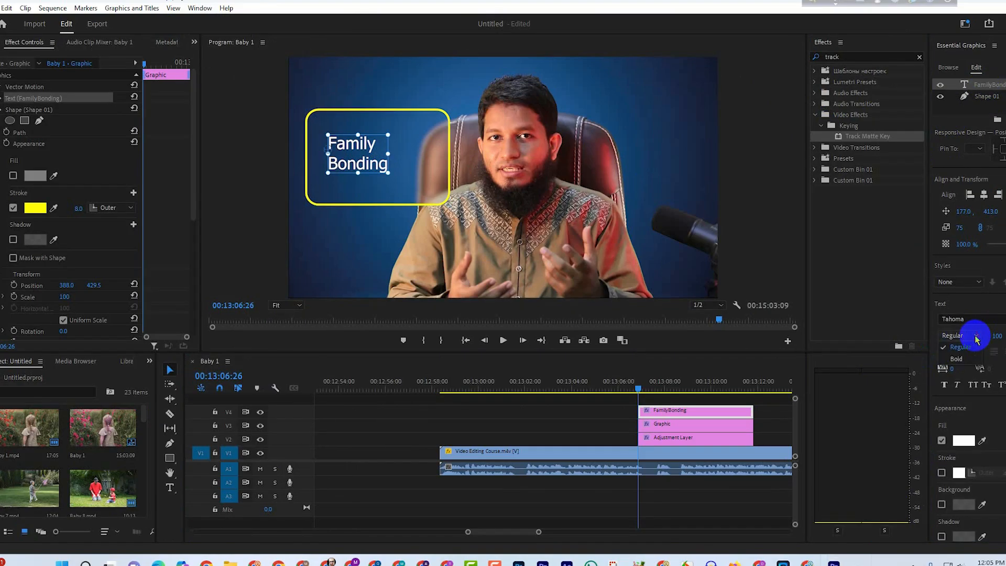
click(957, 360)
drag(366, 152, 343, 165)
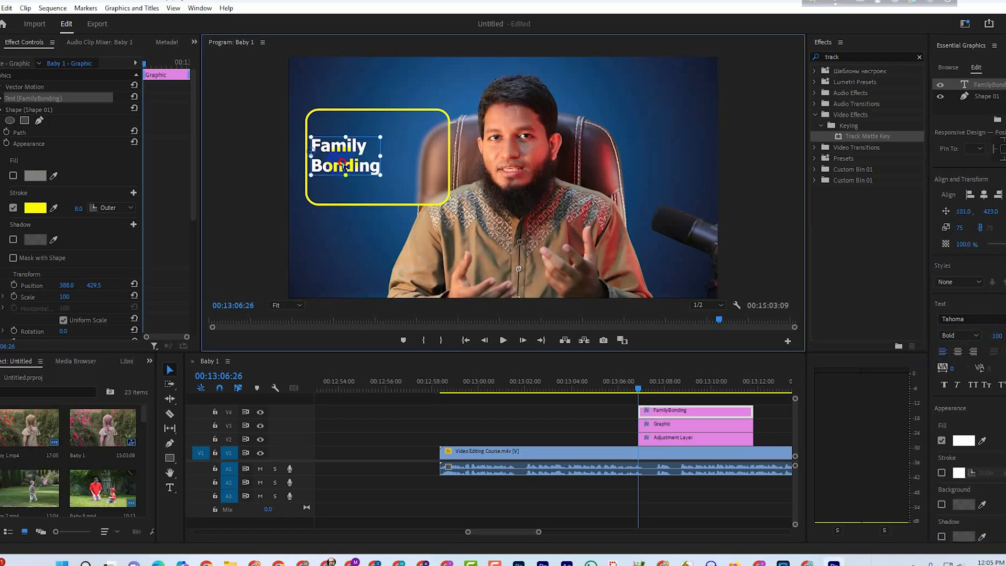
click(659, 418)
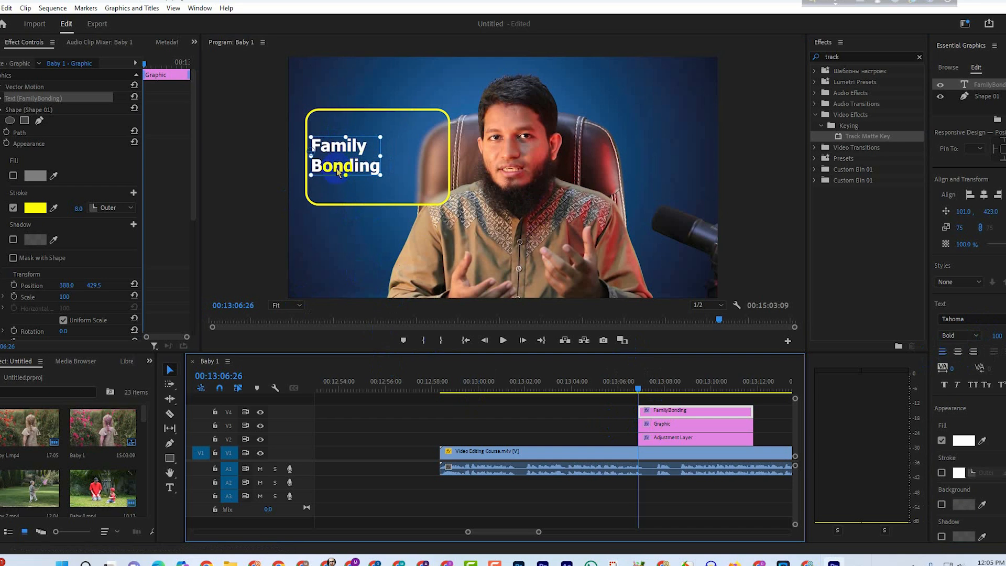
click(686, 424)
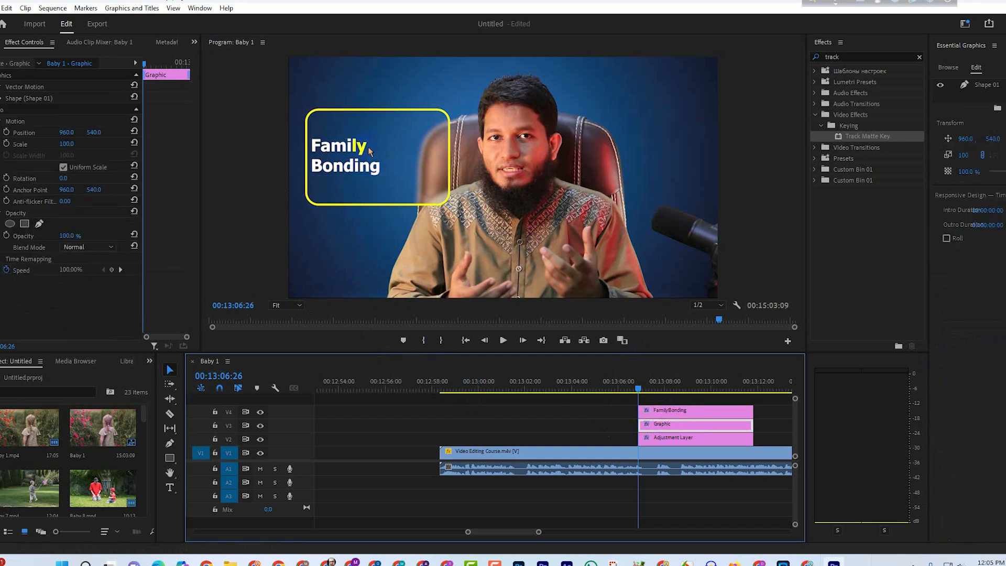
click(692, 428)
Copy the text layer from the V4 graphic and paste its text as a new separate text graphic on V5.
click(974, 99)
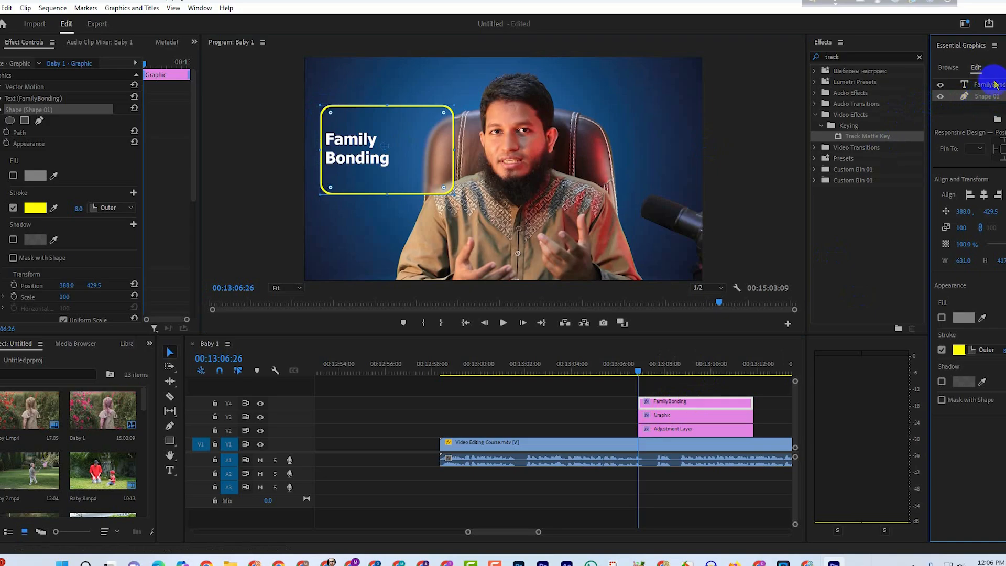
right_click(989, 86)
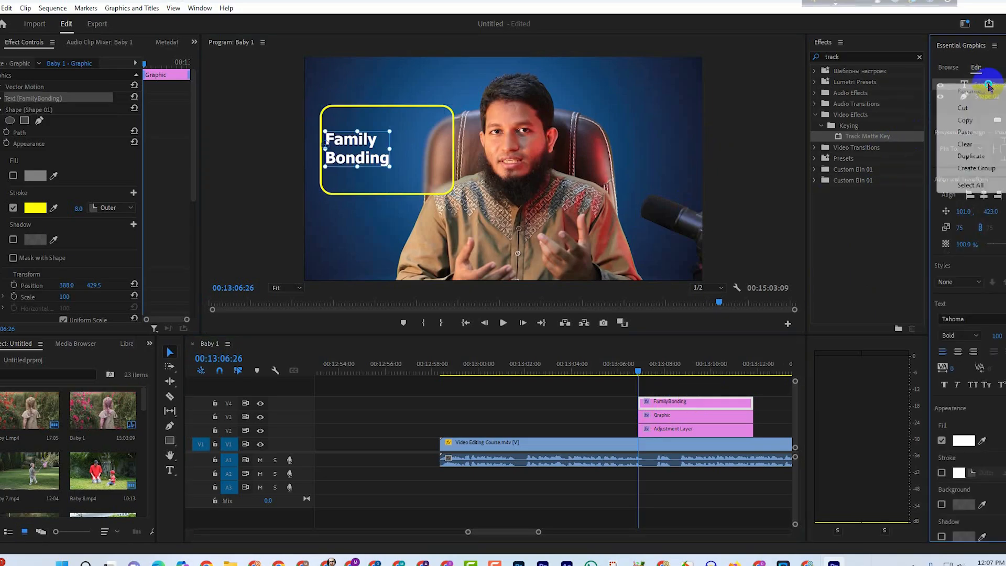
click(978, 120)
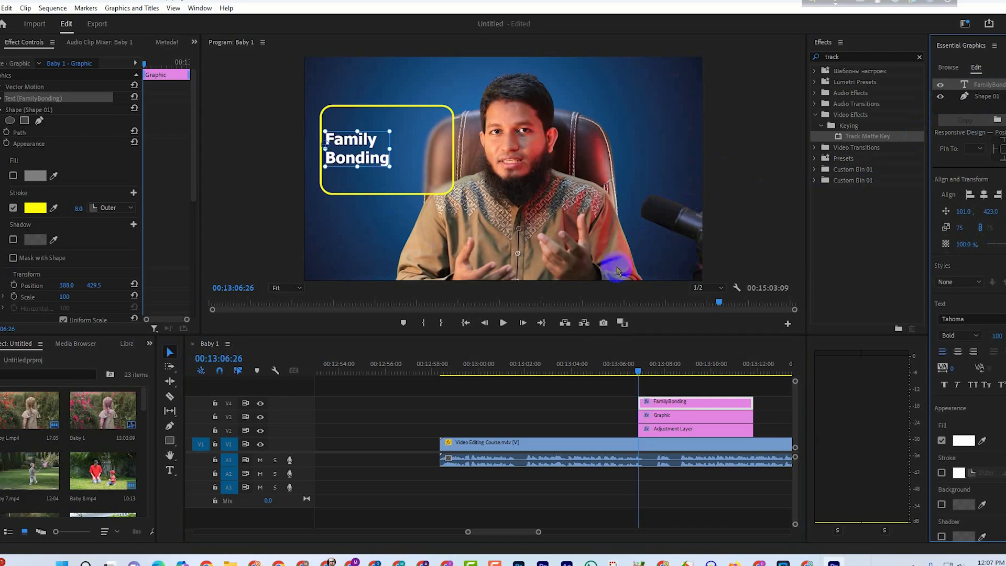
click(645, 394)
click(171, 467)
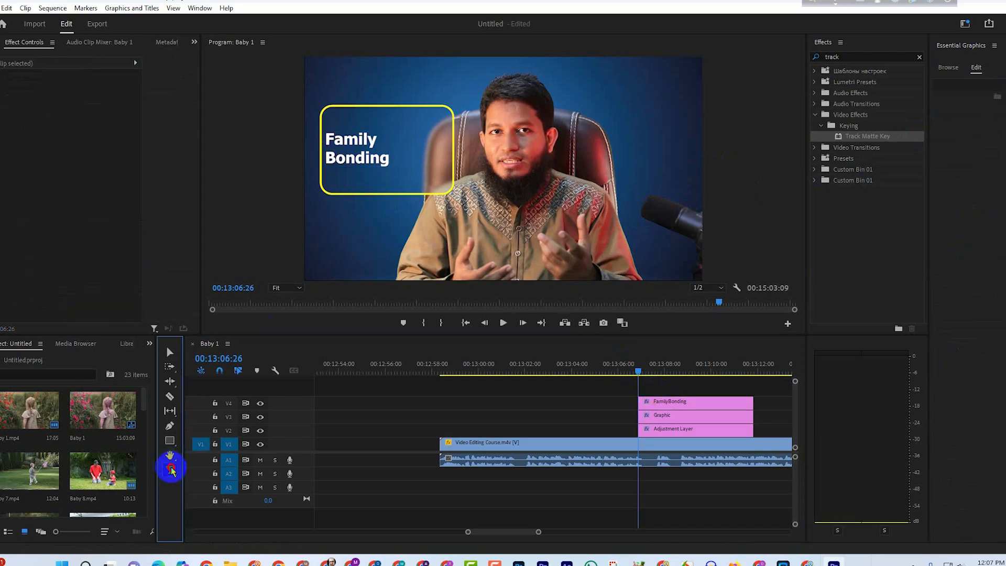
click(338, 93)
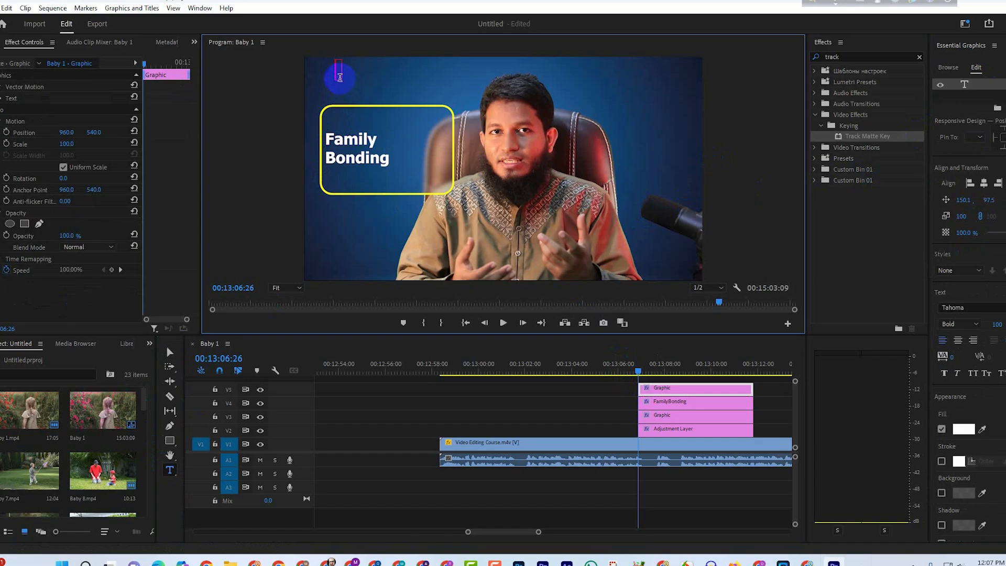
text(Family Bonding)
Remove the original text layer from the V4 graphic, leaving only the yellow outline shape in it.
click(678, 405)
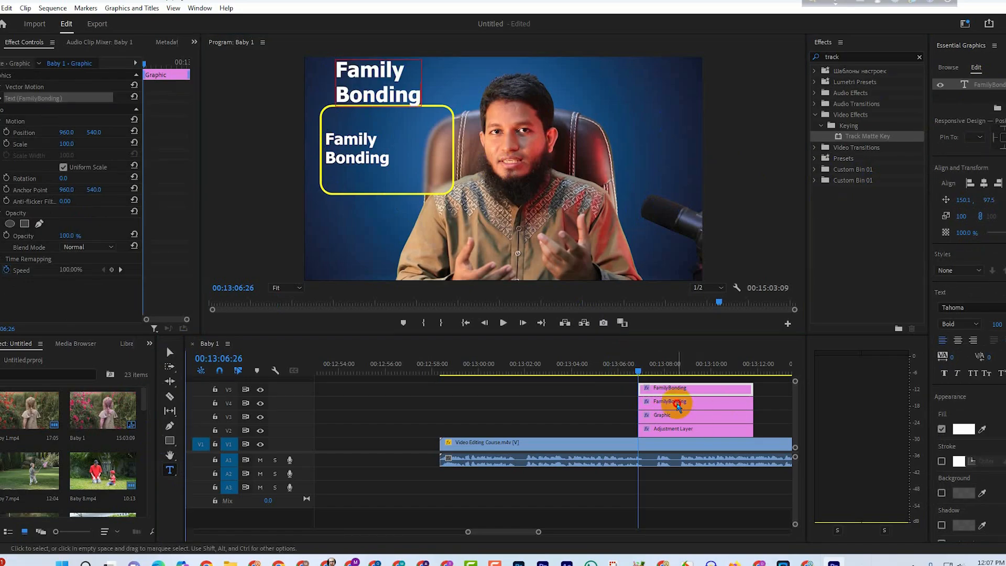
click(940, 85)
right_click(939, 82)
click(978, 109)
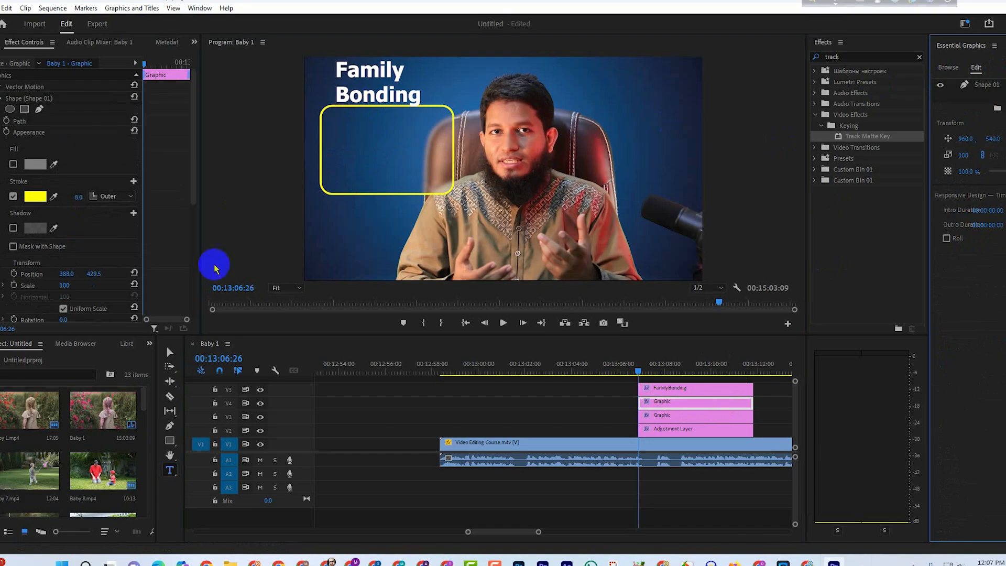
Move the V5 text inside the yellow box to about 100, 427 and scale it to 87%.
click(170, 351)
click(374, 97)
drag(373, 97, 362, 164)
drag(410, 126, 398, 129)
drag(367, 159, 369, 160)
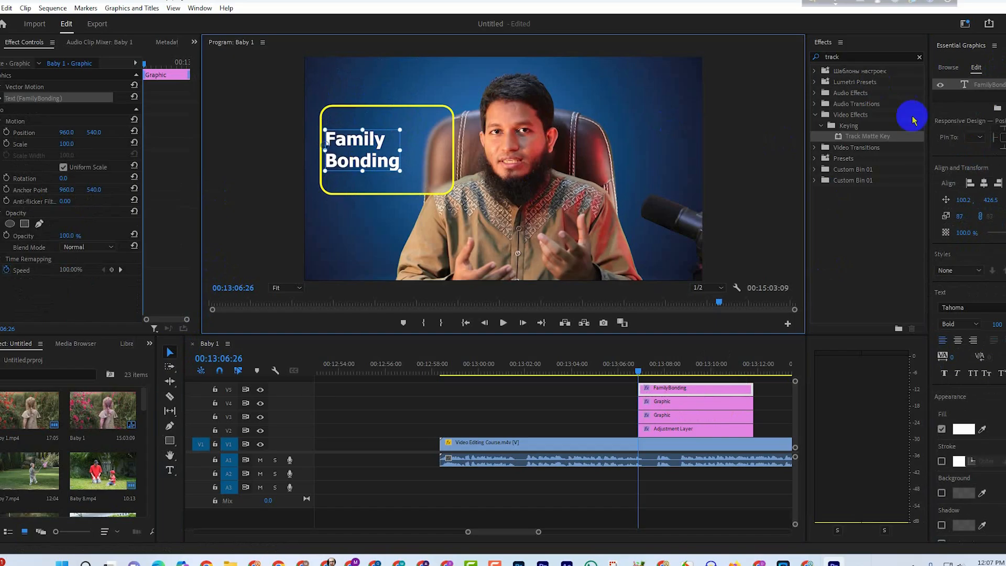
Reselect the V5 text, scale it down to 81% and move it to about 92, 431.
click(671, 415)
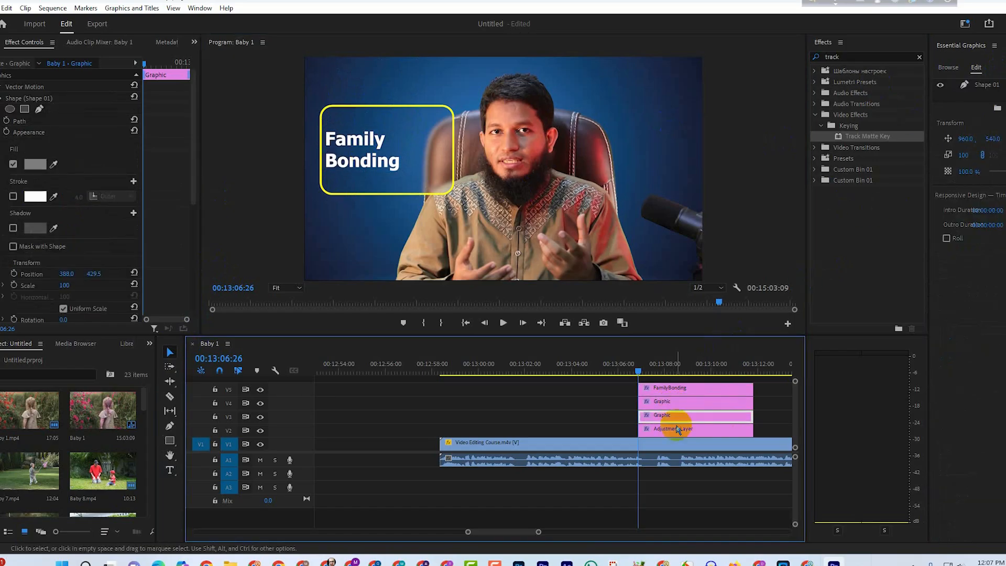
click(668, 405)
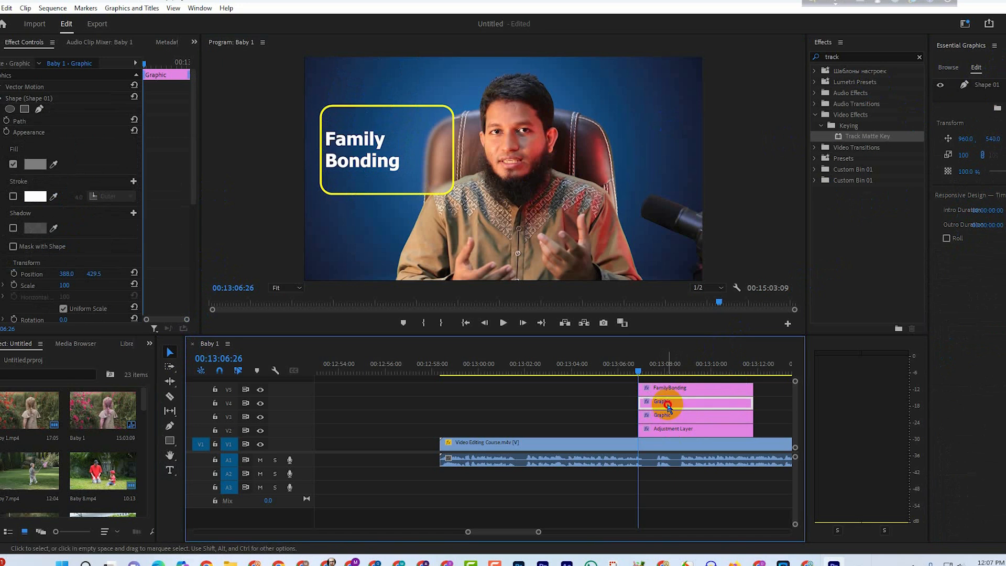
click(681, 388)
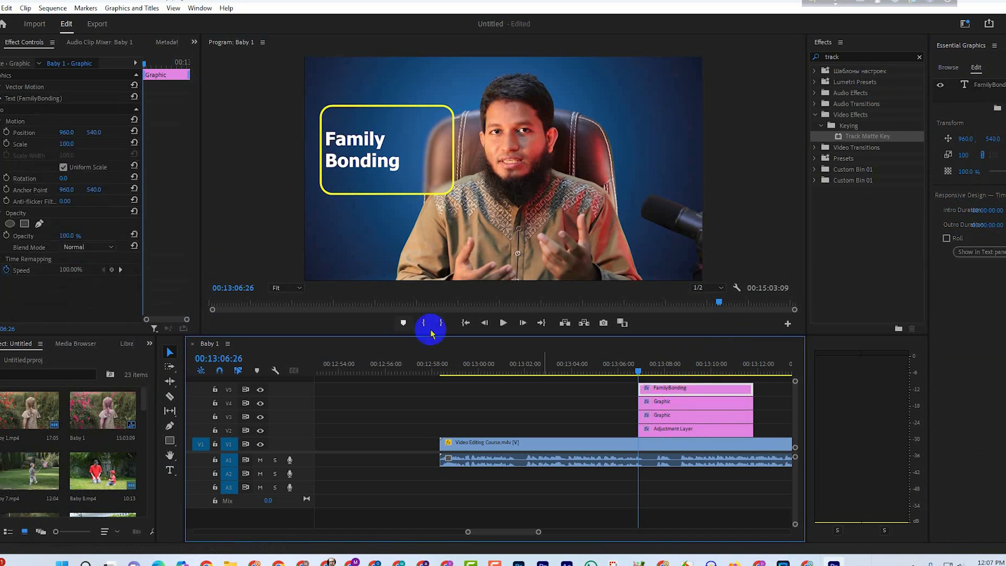
click(370, 147)
drag(399, 129, 394, 133)
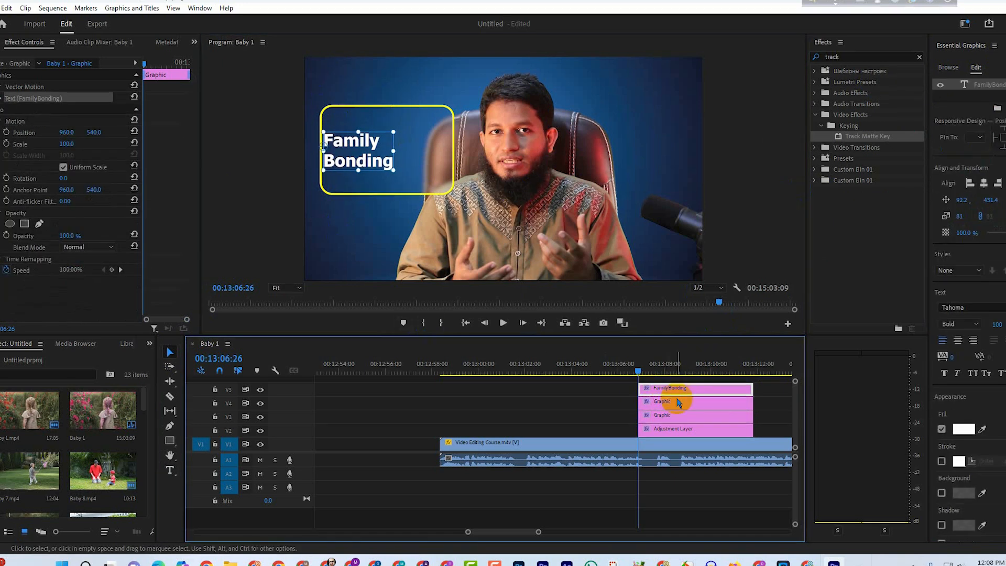
Select the V4 outline graphic and enable Position and Scale keyframing in its shape's Transform properties.
click(673, 405)
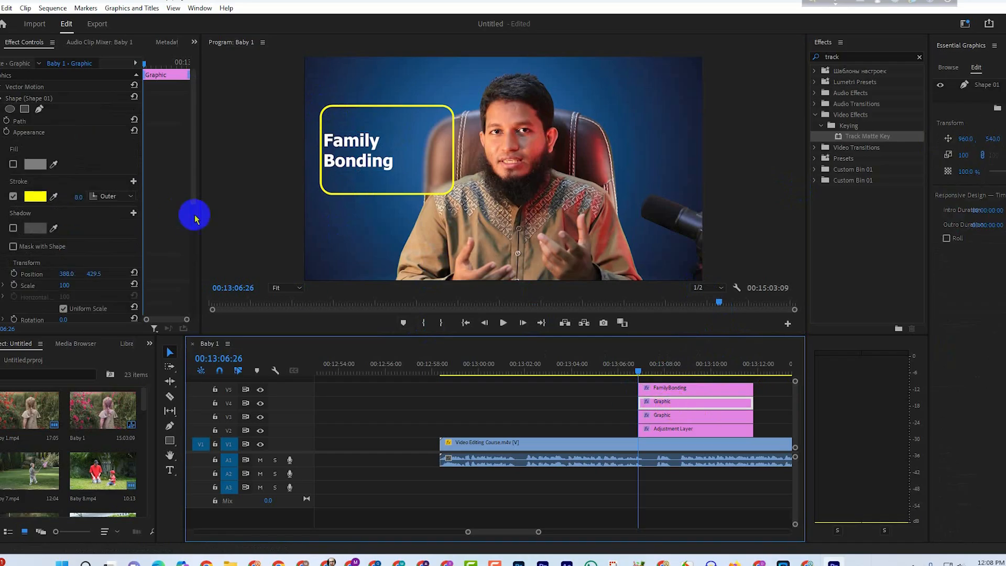
click(687, 418)
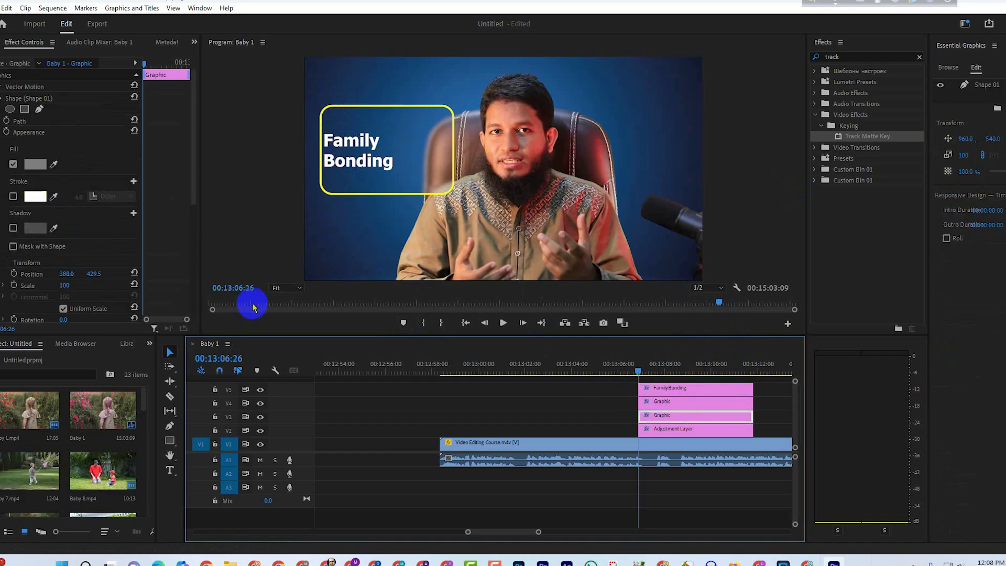
click(667, 406)
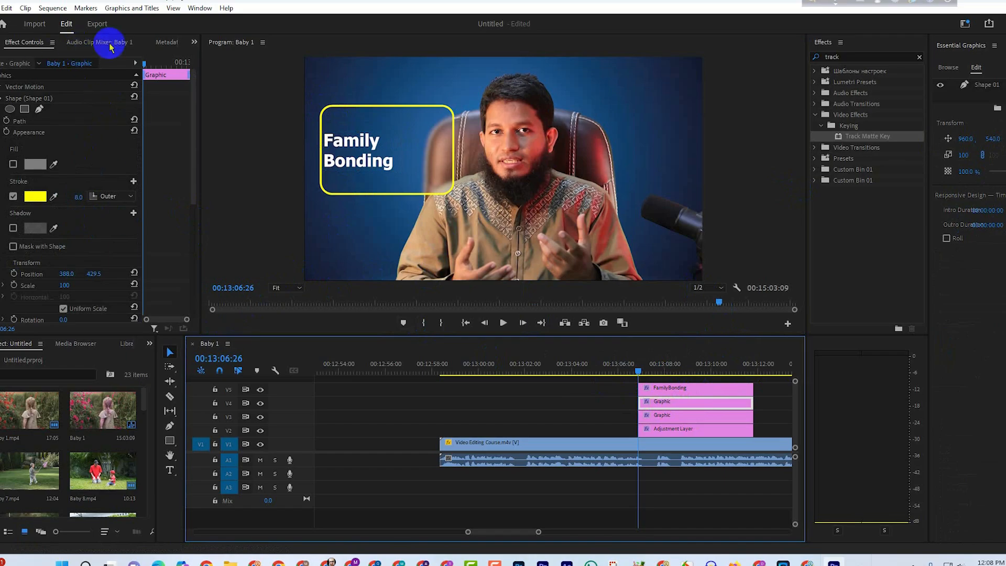
drag(143, 154, 153, 154)
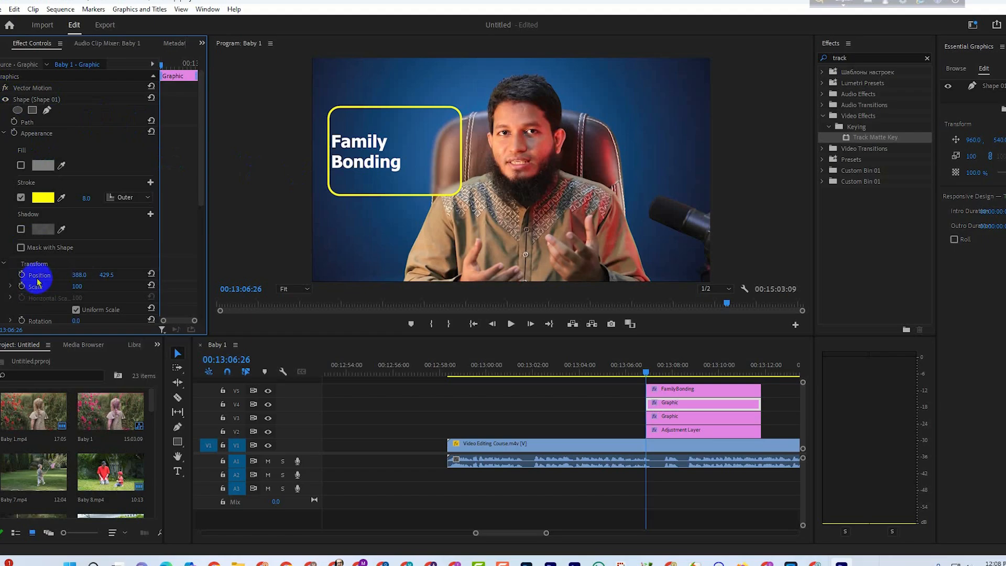
click(684, 391)
click(682, 404)
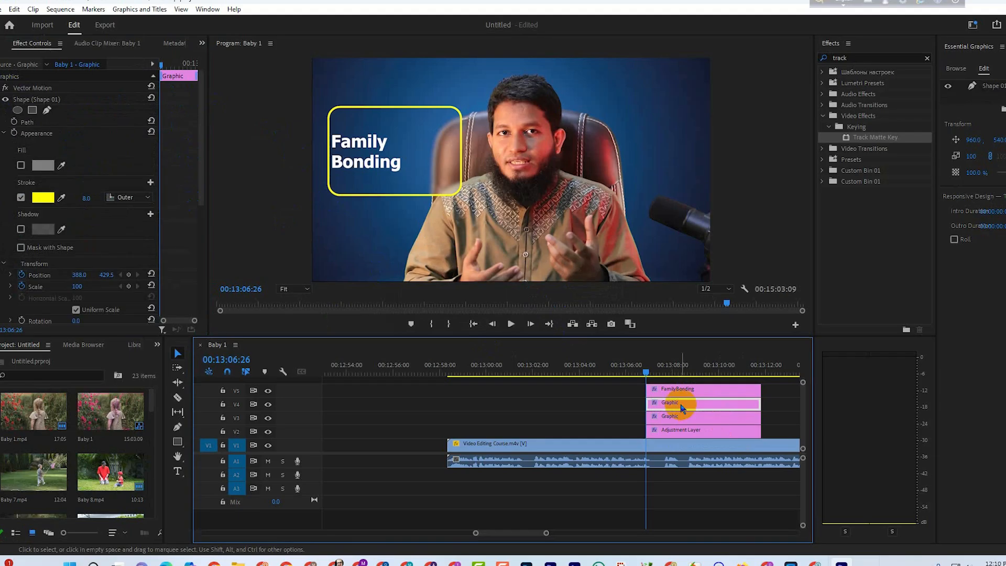
click(268, 404)
click(269, 404)
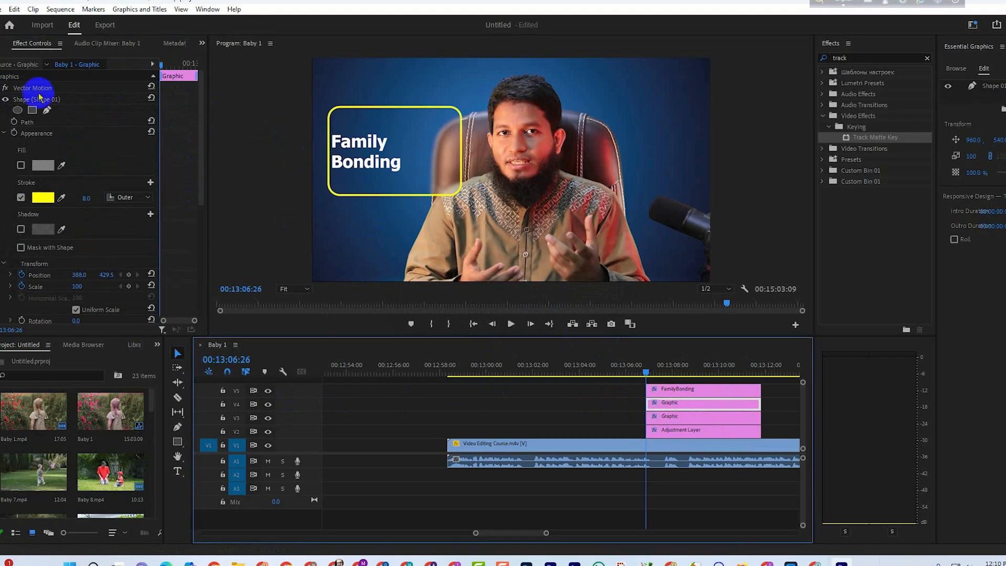
Add Vector Motion Position and Scale keyframes to the V4 outline graphic and offset them slightly from the clip's start.
click(3, 88)
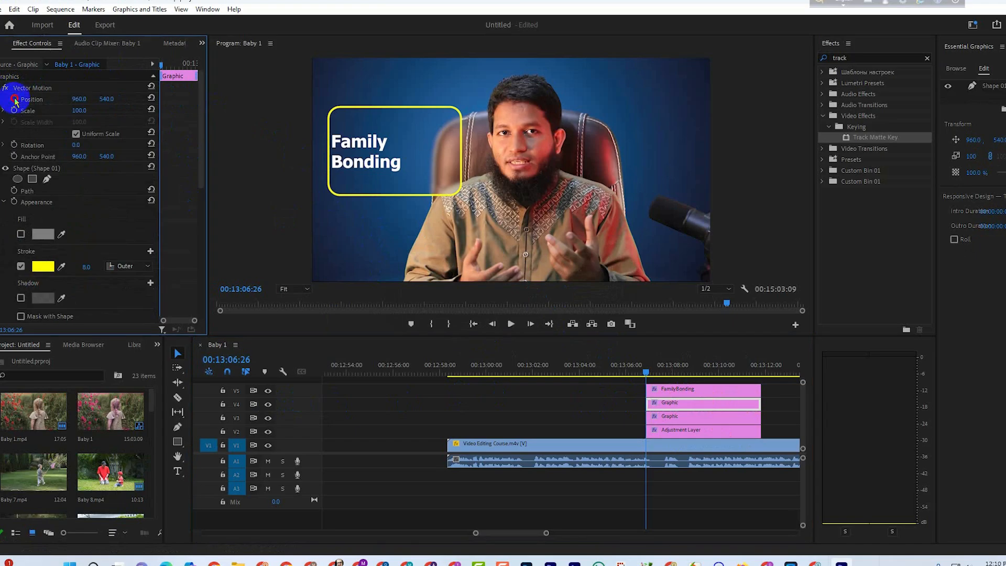
click(15, 99)
click(15, 111)
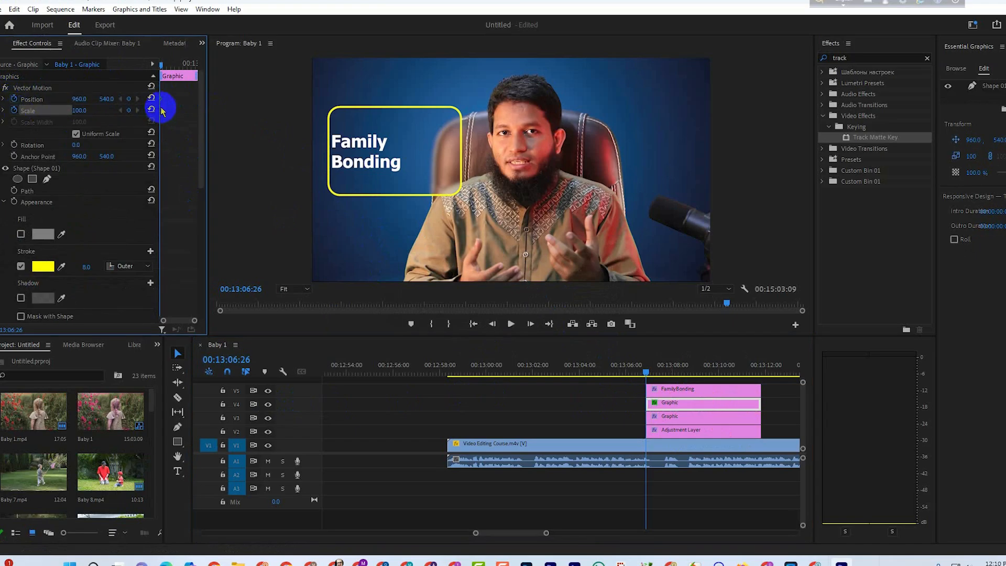
At the clip's start, set the outline's Vector Motion Position to 558, 285 and Scale to 62.
click(82, 99)
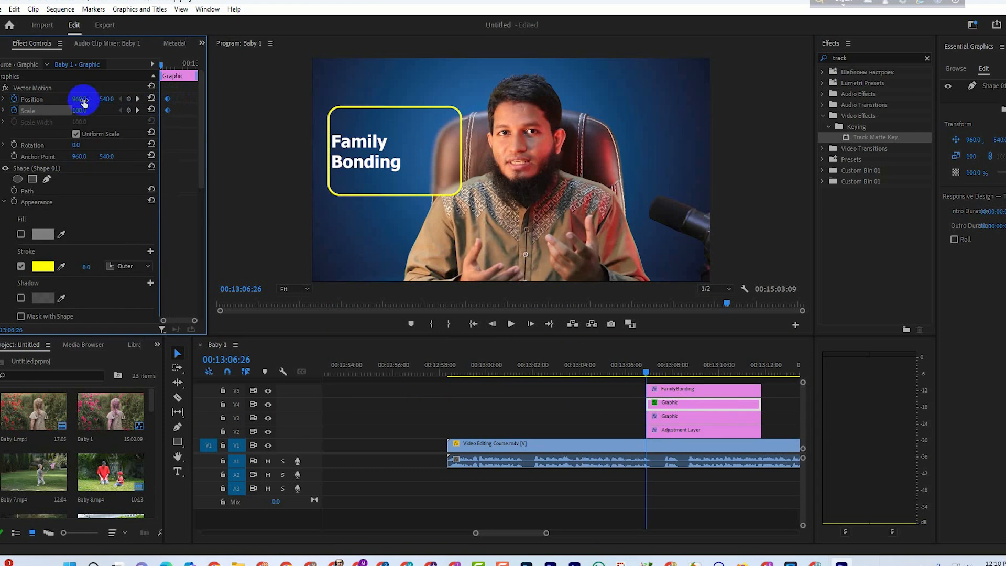
drag(79, 103, 56, 116)
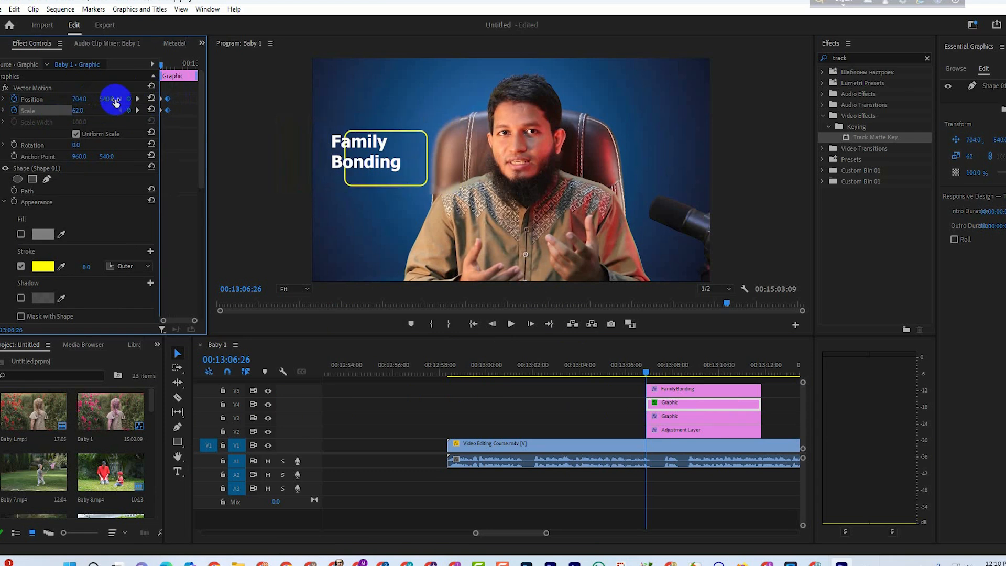
drag(115, 101, 1, 122)
drag(112, 103, 99, 101)
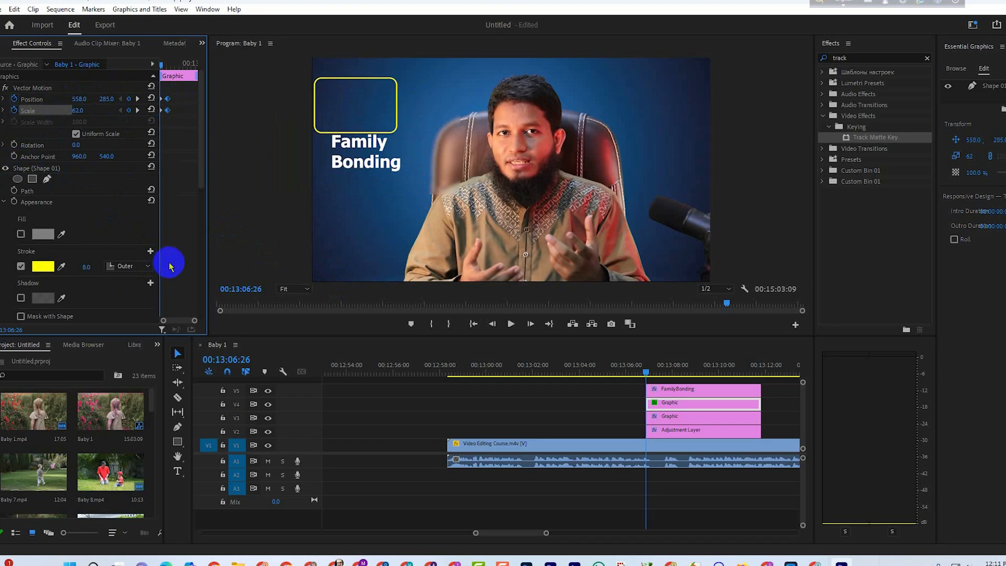
Enable Opacity keyframing for the V4 outline shape and set its opacity to 0% at the clip's start.
scroll(173, 265, down, 3)
scroll(21, 273, down, 3)
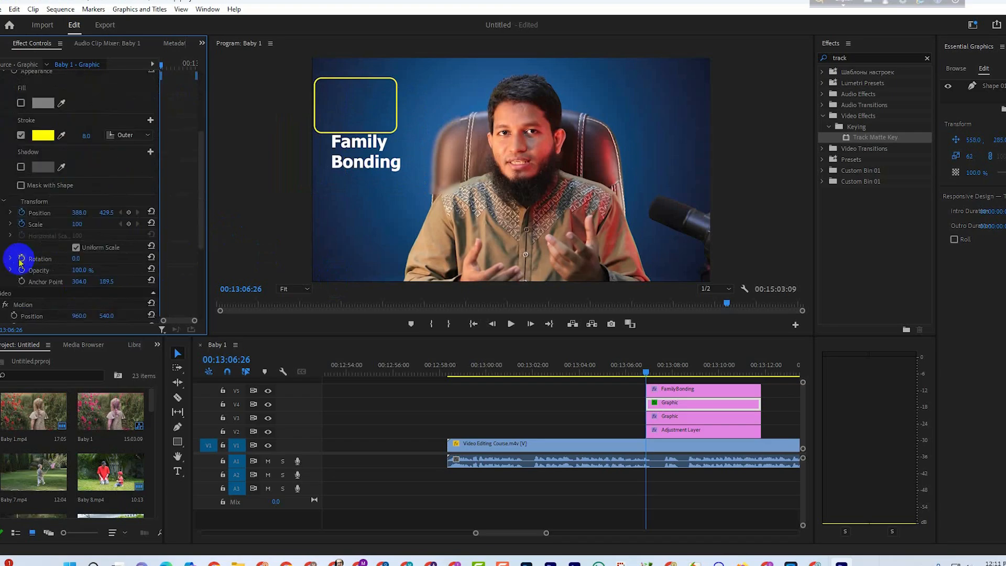
text(0)
click(7, 283)
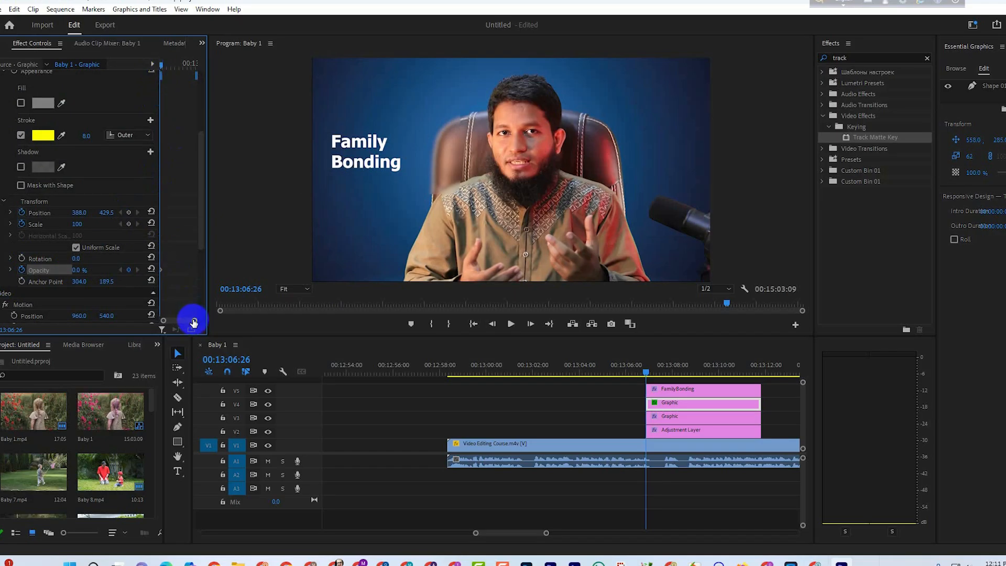
Set the V4 outline shape's opacity to 100% at 00:13:07:05 and return the playhead to the clip's start.
drag(194, 322, 185, 320)
key(Right)
key(Right)
key(Right)
key(Right)
key(Right)
key(Right)
key(Right)
key(Right)
key(Right)
drag(82, 271, 269, 252)
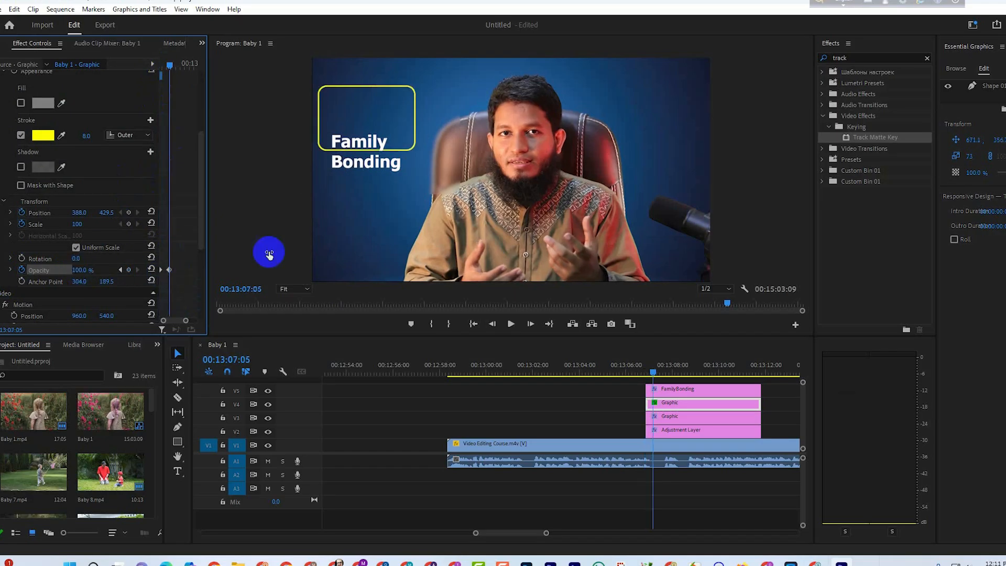
drag(170, 68, 151, 98)
Copy the V4 outline's attributes, paste Motion, Vector Motion, Opacity and Time Remapping onto the V3 graphic, and scrub through its entrance.
right_click(681, 406)
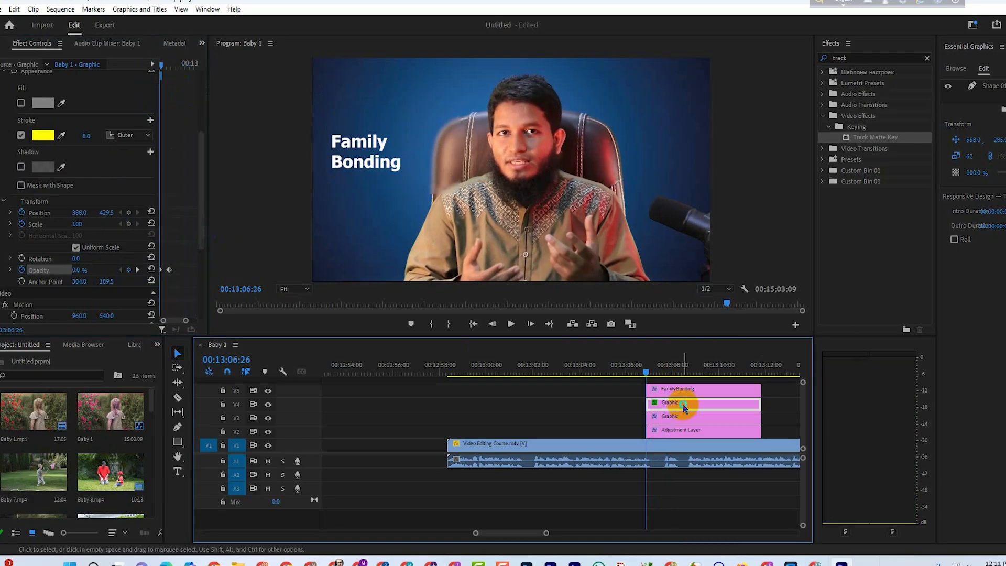
click(739, 29)
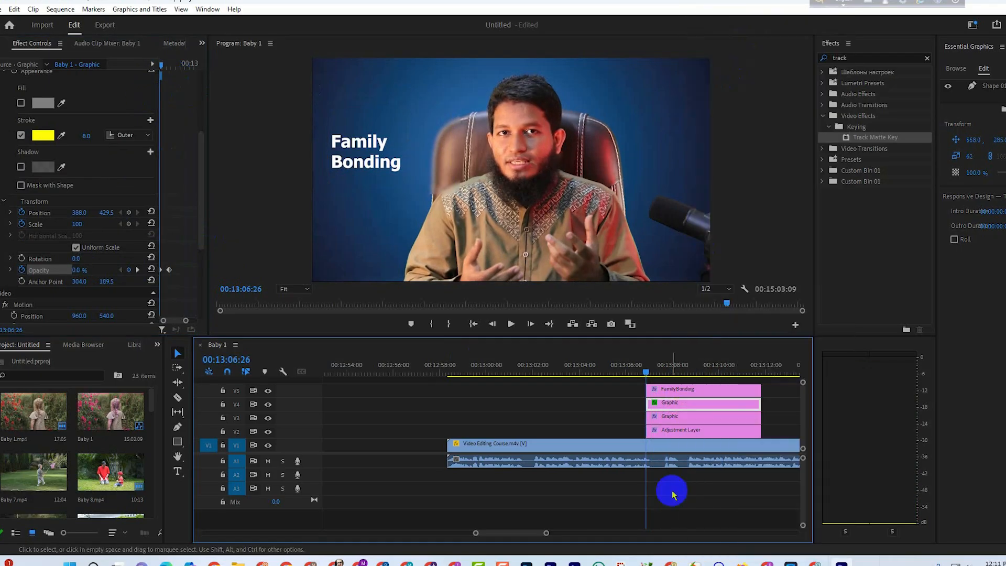
click(681, 431)
right_click(680, 431)
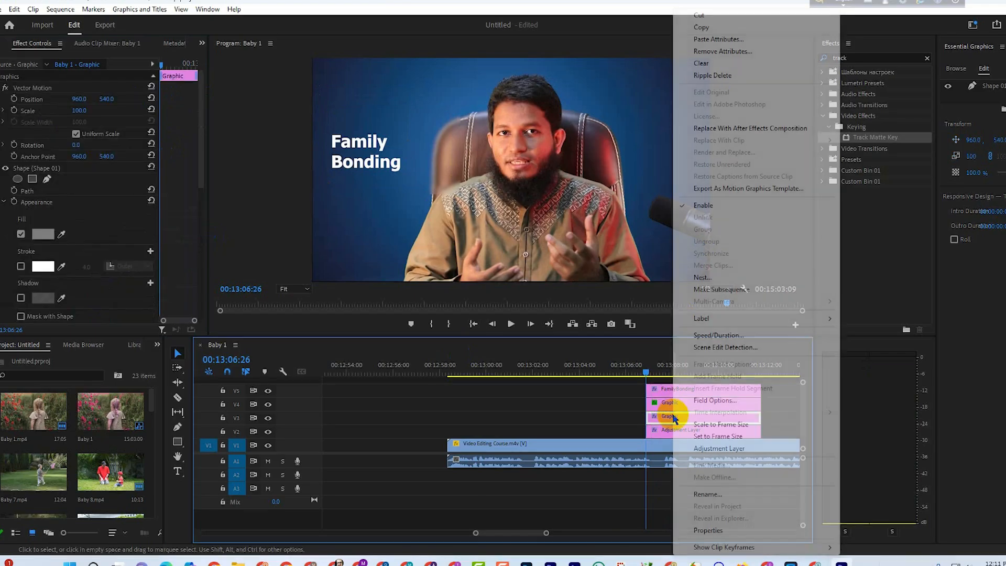
click(733, 40)
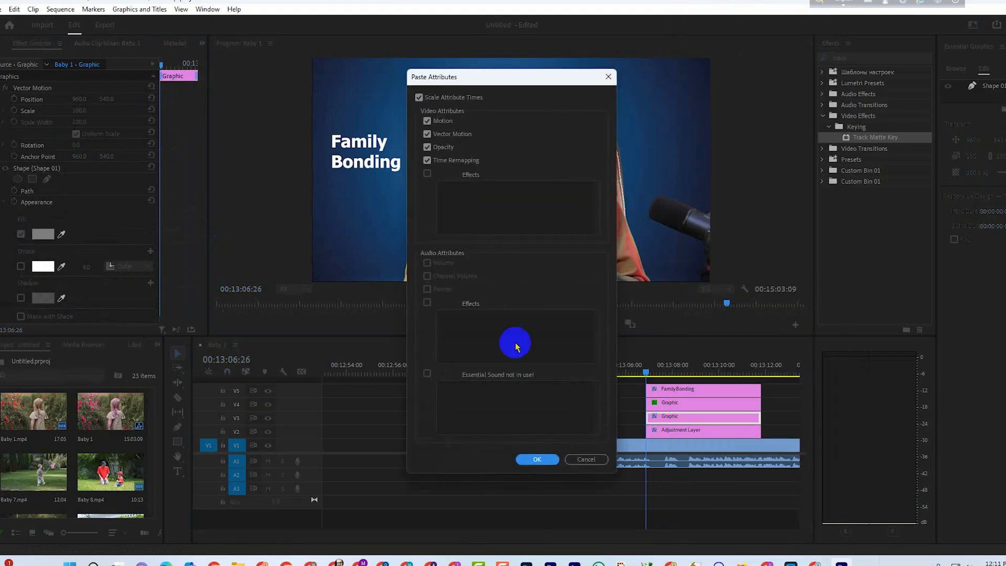
click(533, 459)
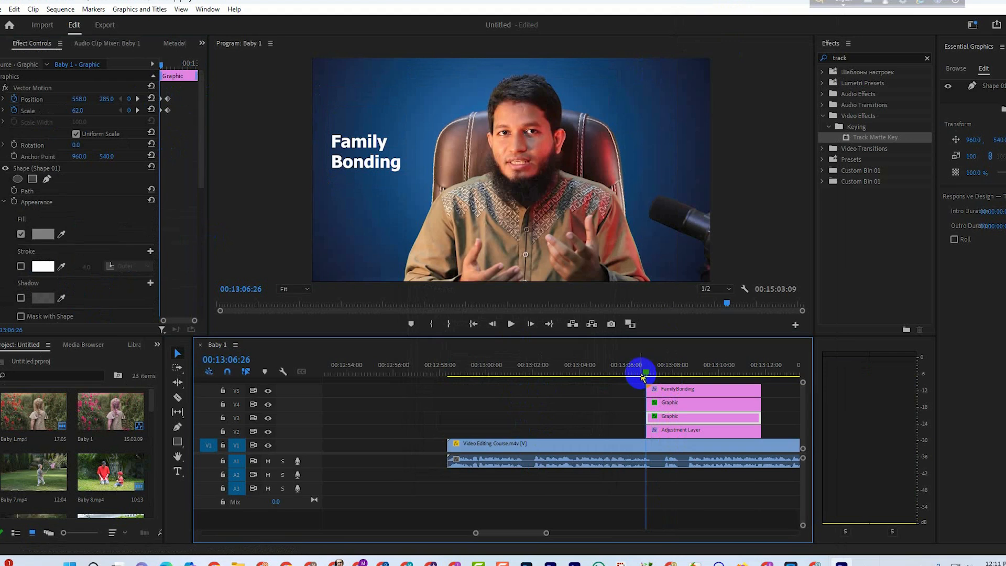
drag(644, 376, 658, 376)
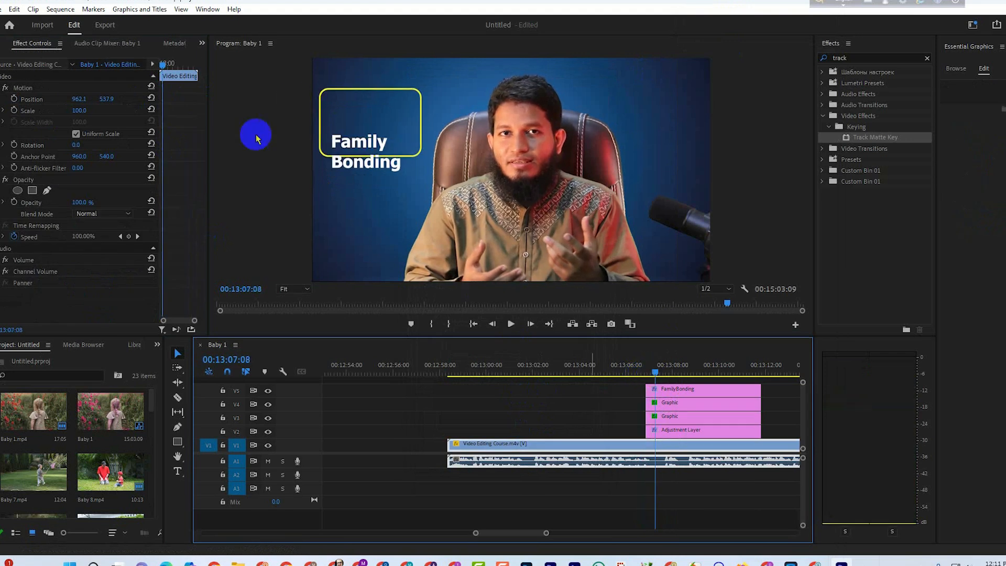
Paste the copied Motion, Vector Motion, Opacity and Time Remapping attributes onto the FamilyBonding text clip and preview the animation.
click(675, 392)
right_click(676, 395)
click(754, 38)
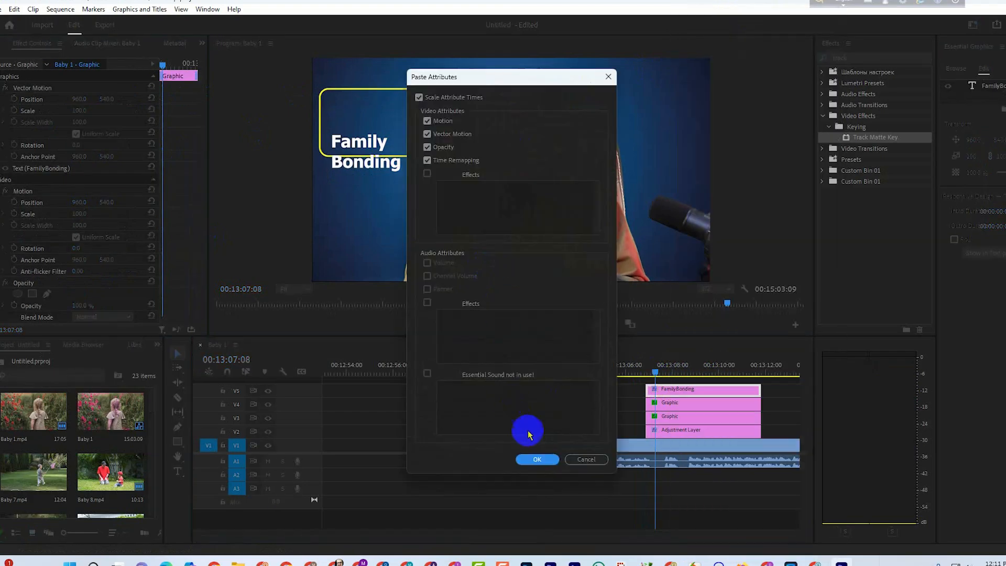
click(537, 454)
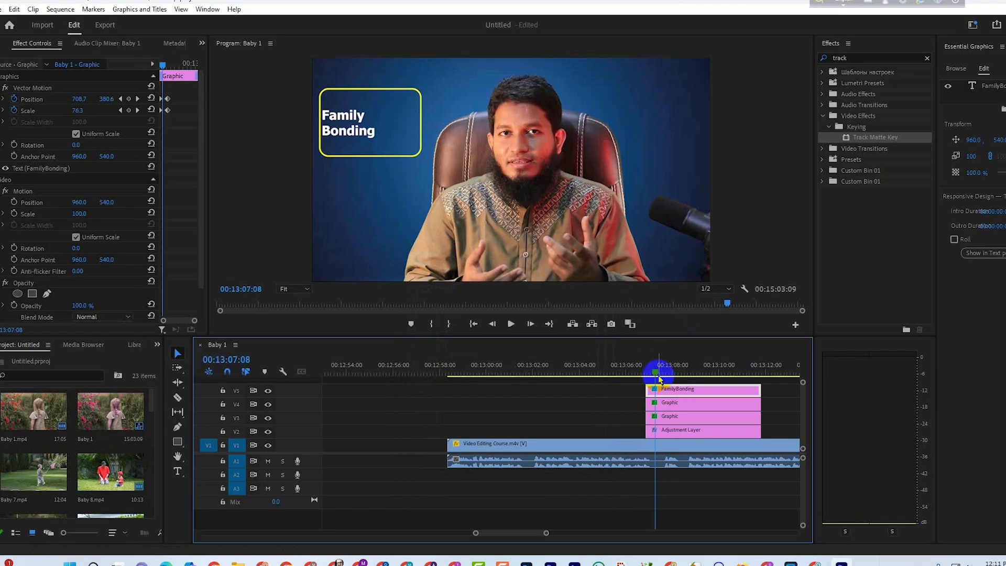
click(653, 374)
mouse_move(653, 374)
mouse_down()
mouse_move(644, 372)
mouse_move(671, 387)
mouse_move(662, 394)
mouse_move(660, 373)
mouse_move(649, 377)
mouse_move(676, 383)
mouse_move(646, 381)
mouse_up()
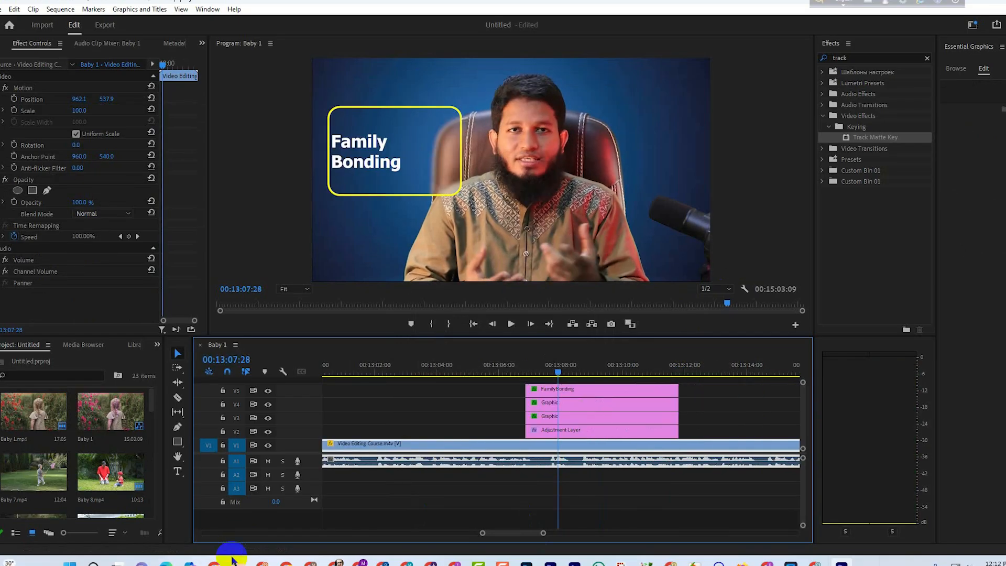
Add the animated family sticker clip from the Ads run folder to V6, starting in line with the graphics.
click(238, 564)
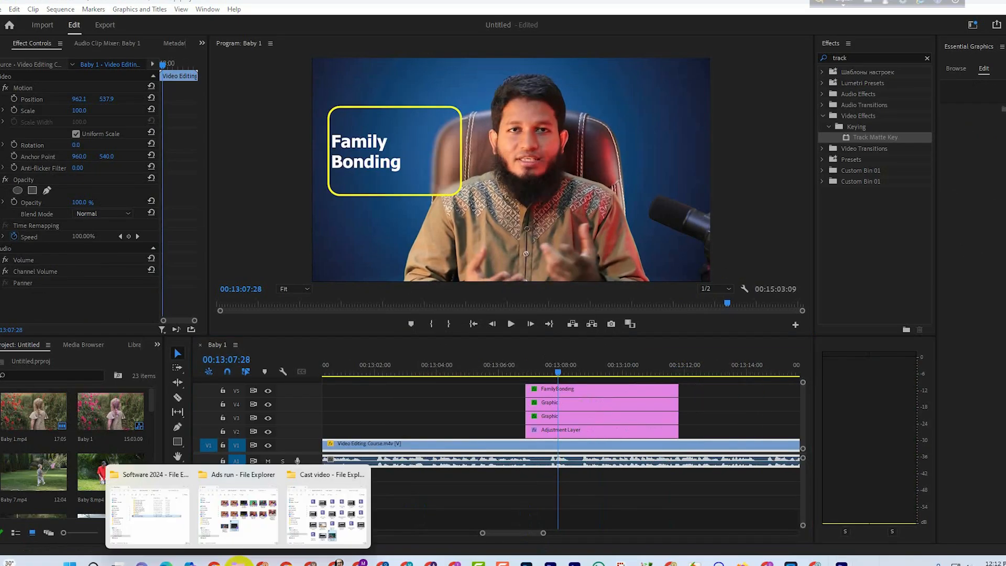
click(238, 513)
drag(198, 253, 552, 353)
Try to paste the copied outline attributes onto the V6 family sticker clip.
right_click(564, 385)
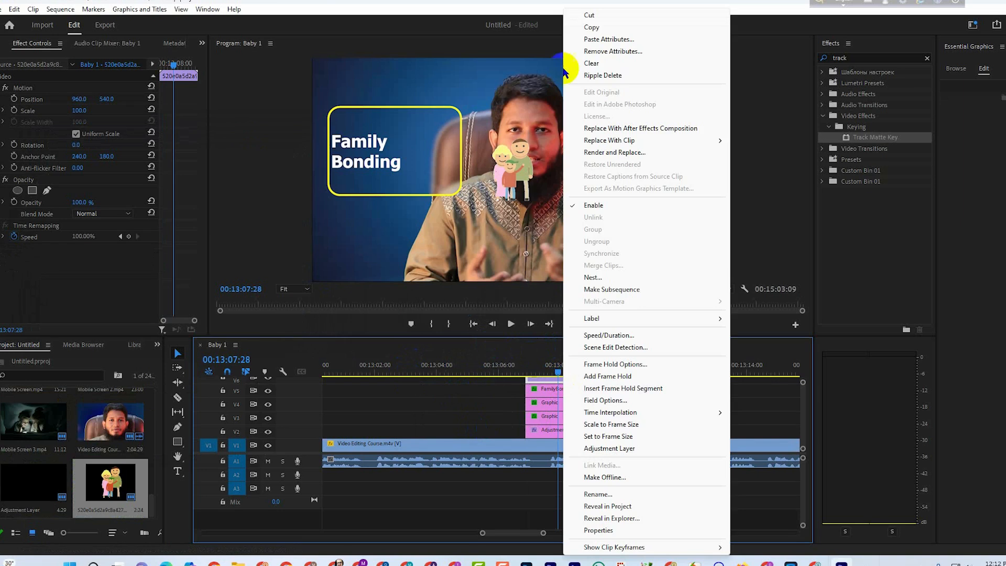
click(606, 39)
click(537, 460)
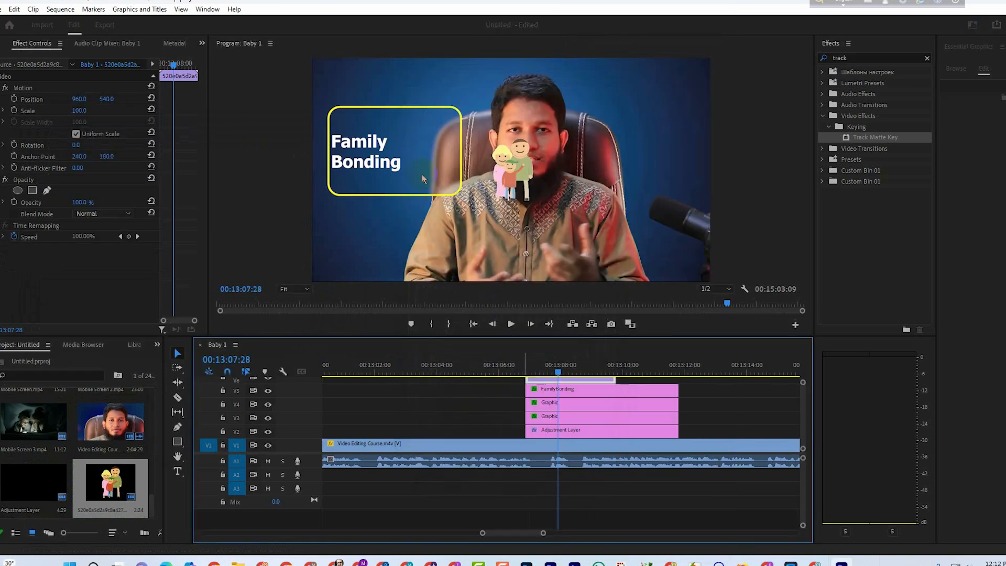
Move the family sticker inside the yellow outline beside the text, to position about 581, 424.
click(512, 187)
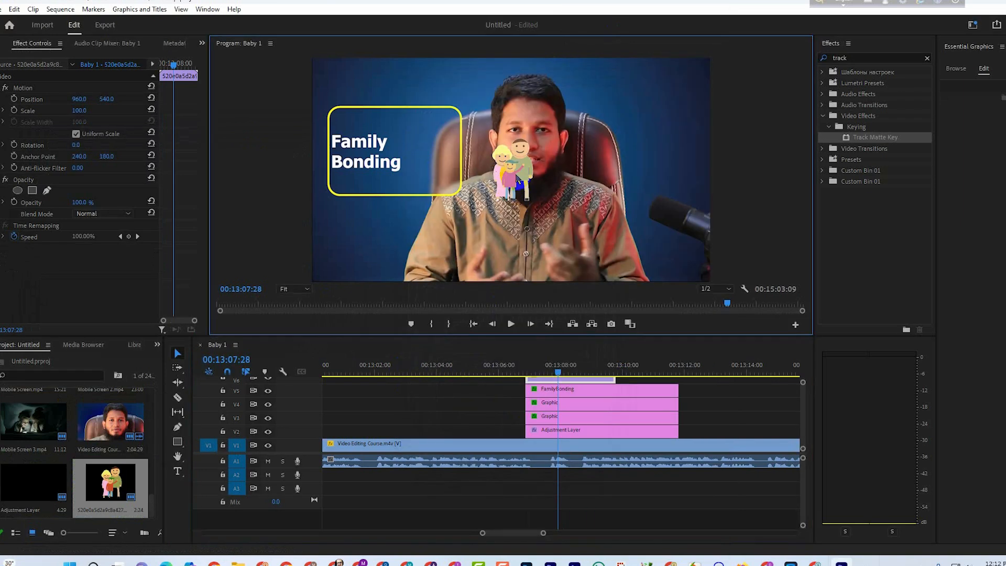
drag(558, 366, 574, 369)
drag(509, 182, 437, 168)
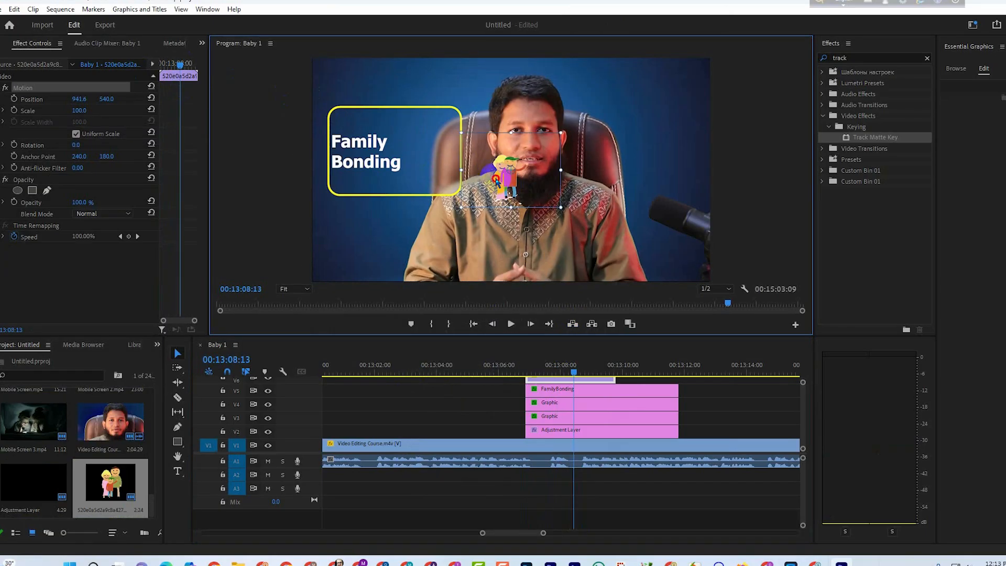
drag(497, 182, 419, 162)
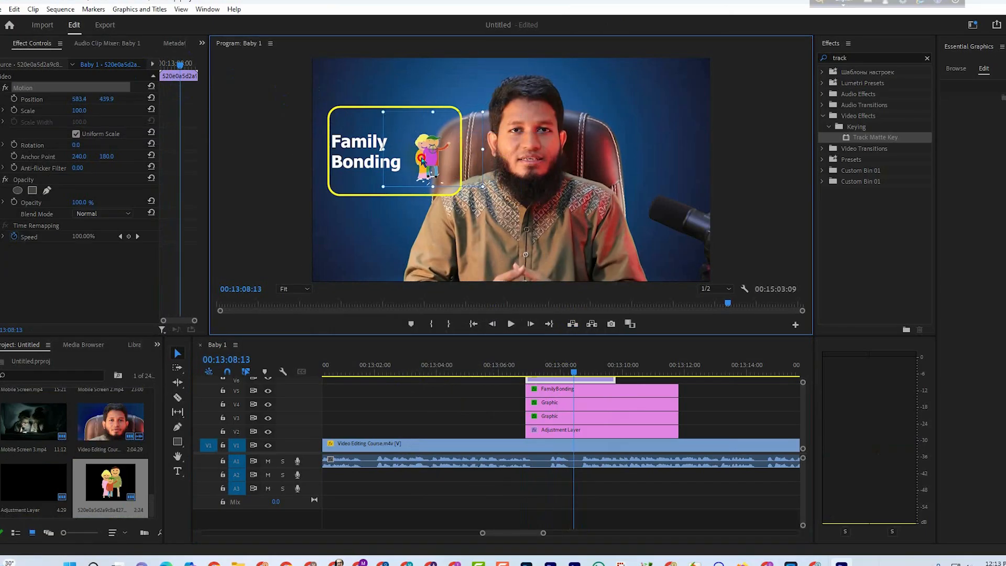
Try to copy the V4 outline's attributes onto the V6 family sticker at the clip's start, and scrub through the entrance.
click(568, 401)
right_click(568, 405)
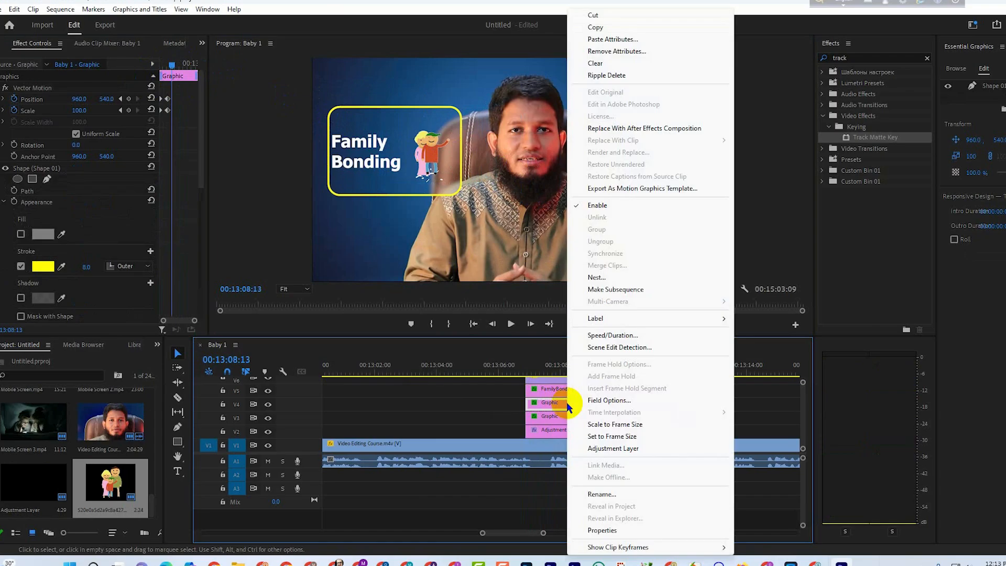
click(601, 28)
drag(638, 336, 637, 325)
click(566, 358)
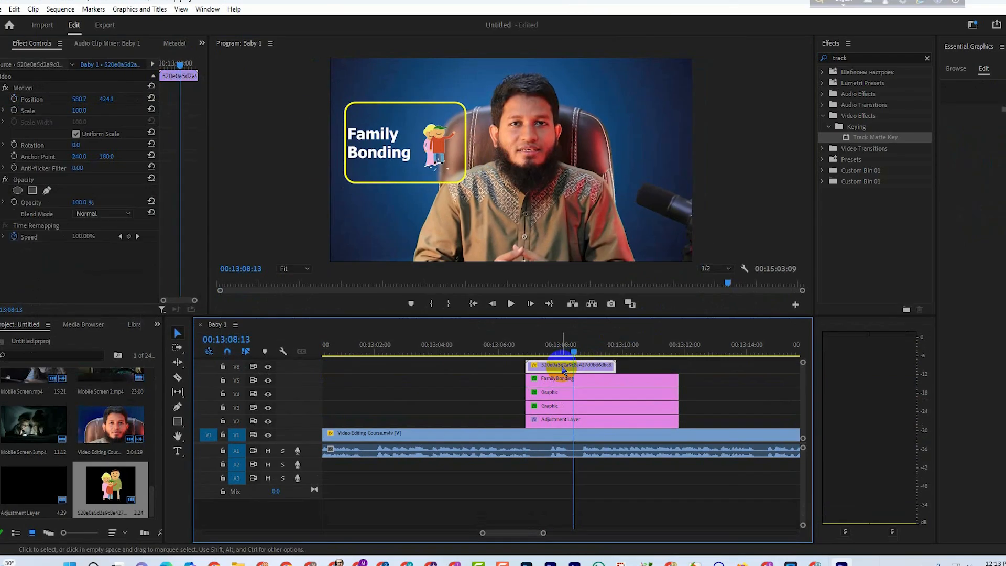
right_click(561, 358)
click(582, 39)
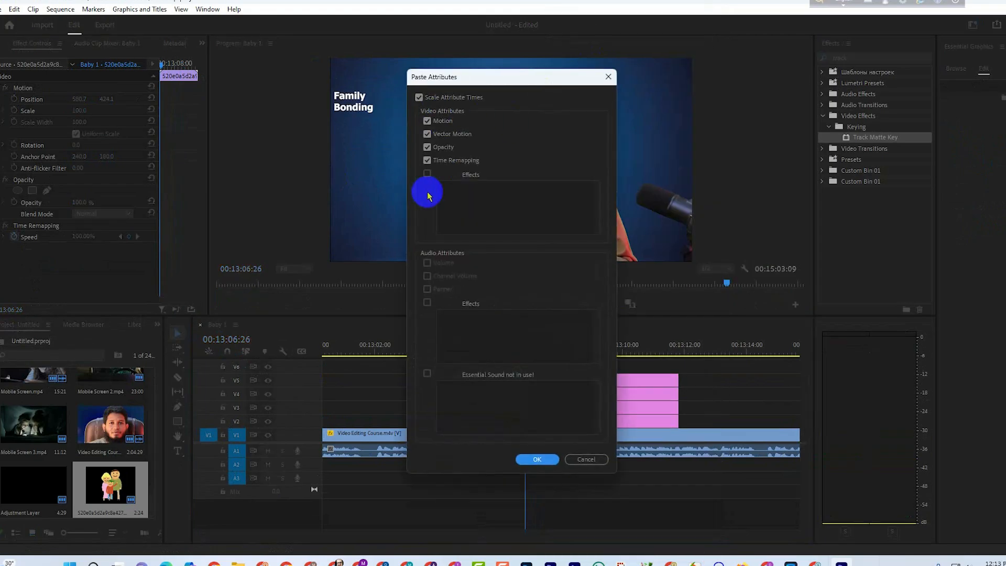
click(536, 458)
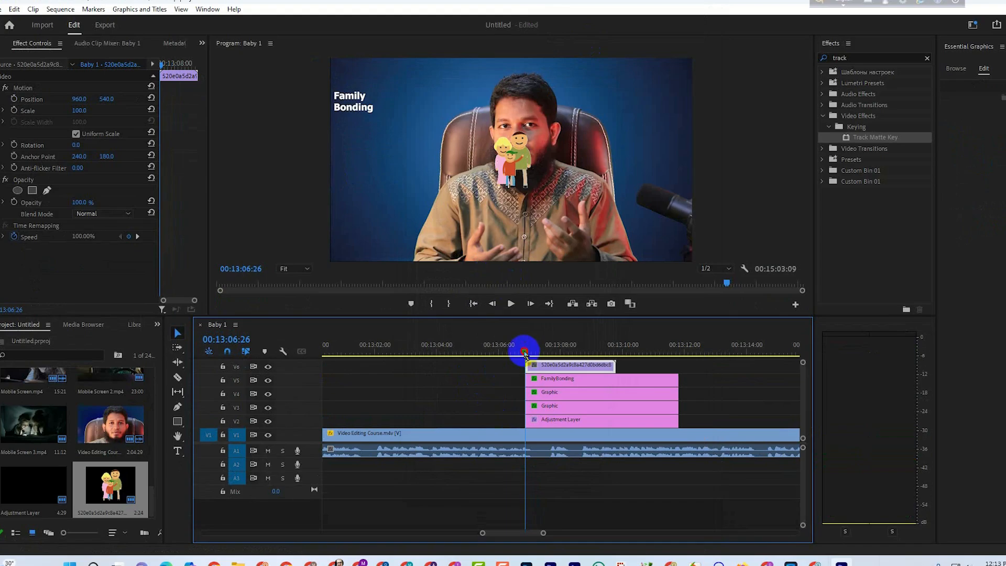
drag(524, 352, 548, 372)
click(526, 350)
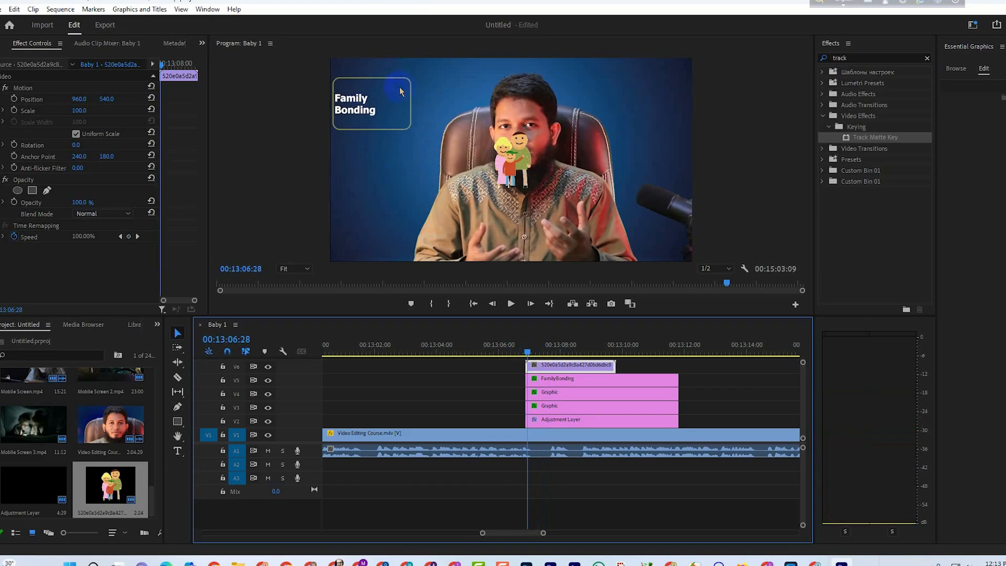
Set the FamilyBonding text clip's Opacity to 0% at its first frame, 00:13:06:26.
click(553, 395)
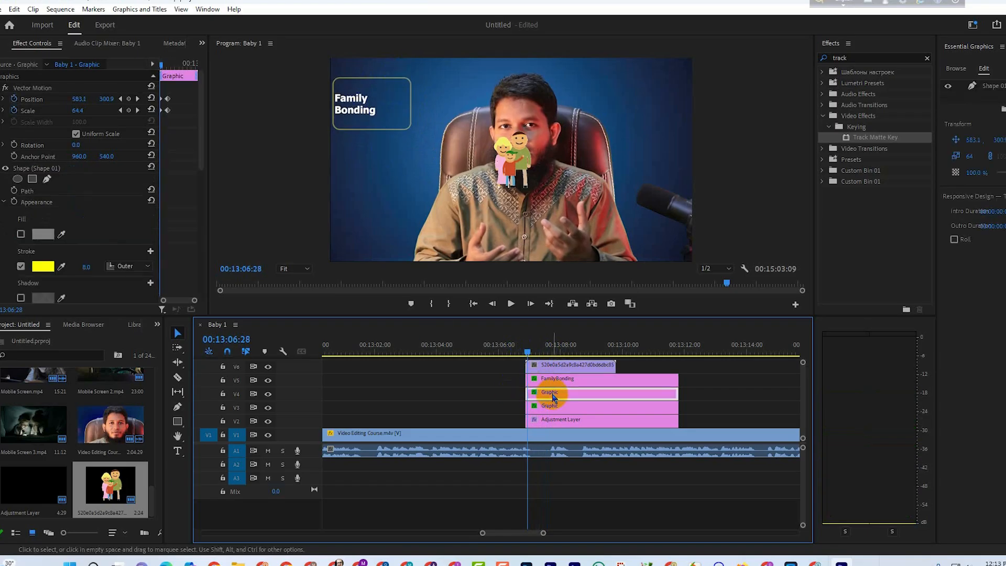
click(558, 377)
click(566, 404)
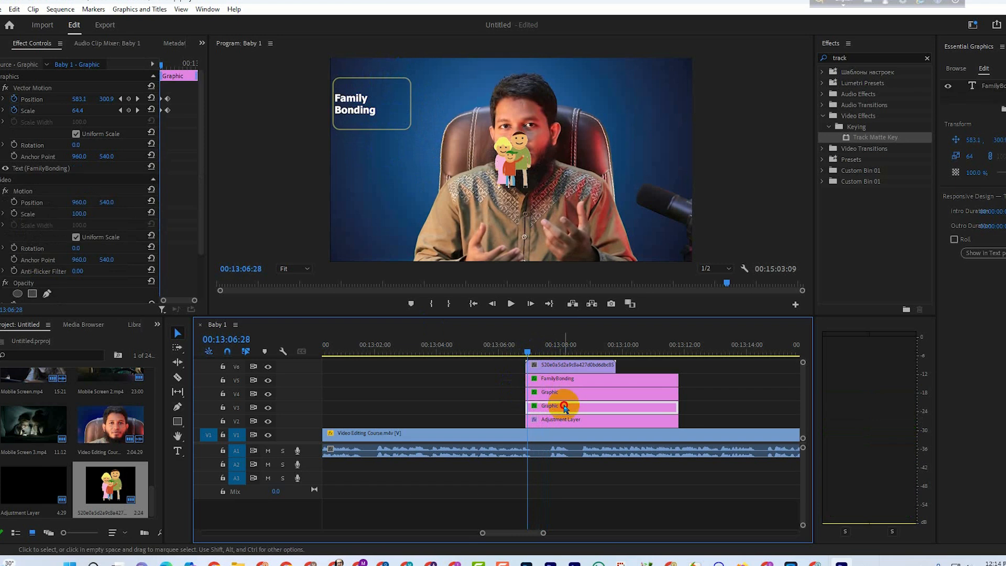
click(562, 397)
click(558, 378)
scroll(187, 241, down, 3)
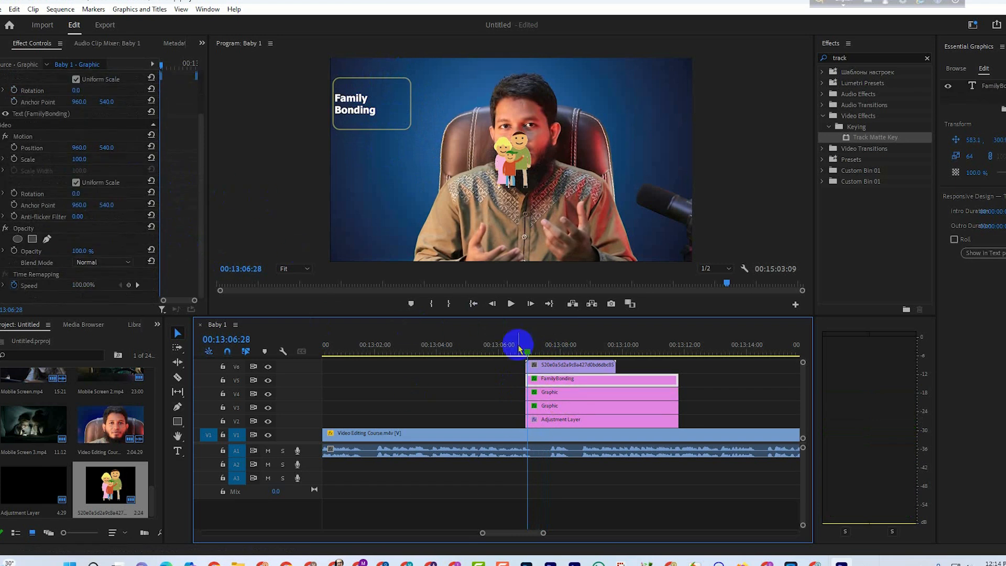
click(492, 304)
click(494, 305)
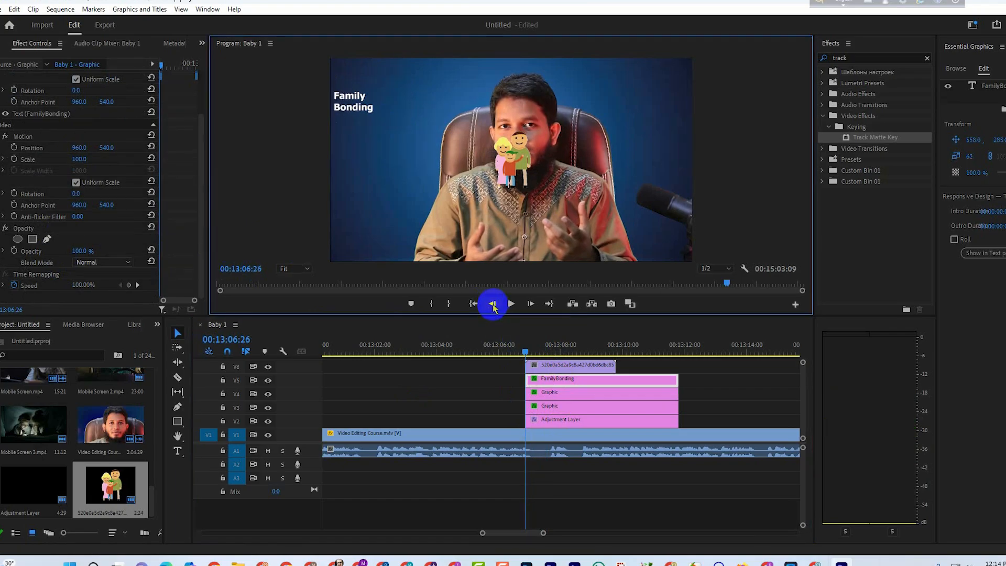
click(50, 253)
text(0)
key(Return)
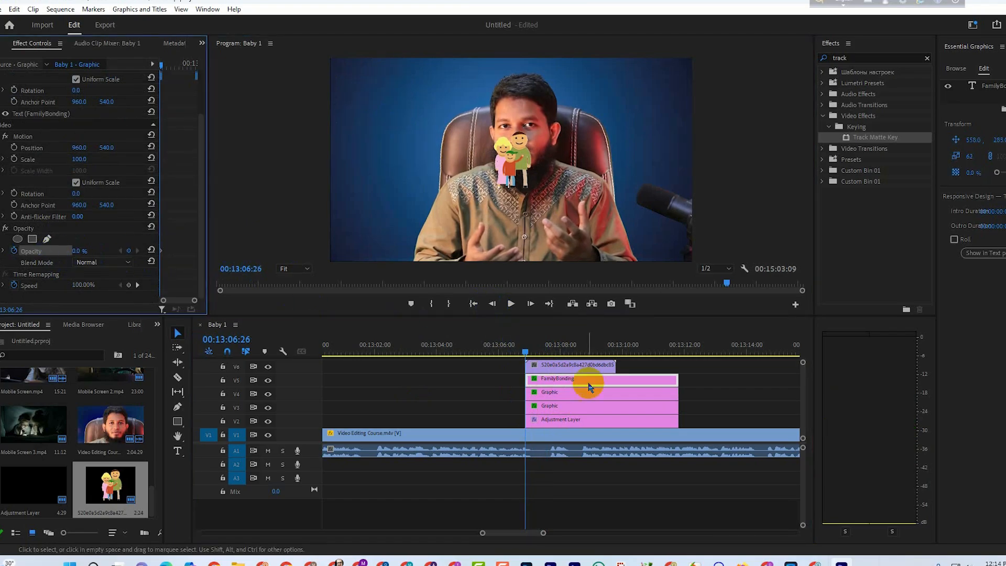
Move the playhead to the V4 outline shape's second Opacity keyframe at 00:13:07:05.
click(572, 401)
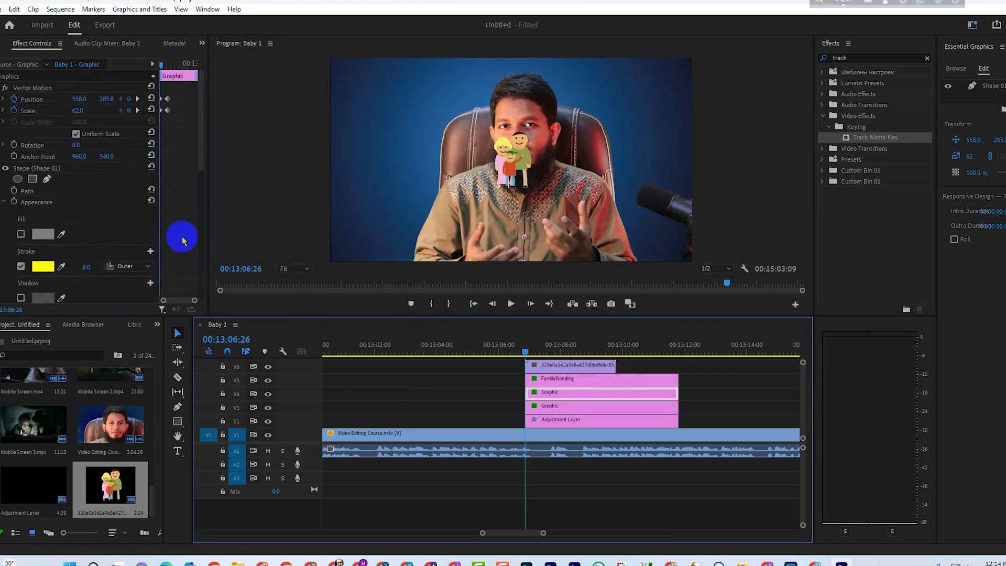
scroll(186, 244, down, 3)
scroll(186, 245, down, 2)
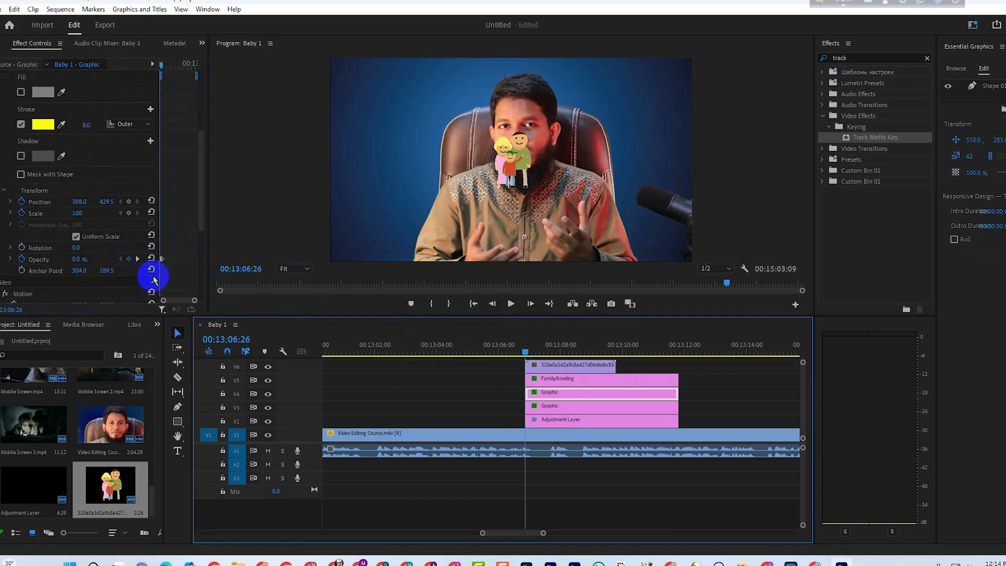
drag(193, 303, 189, 303)
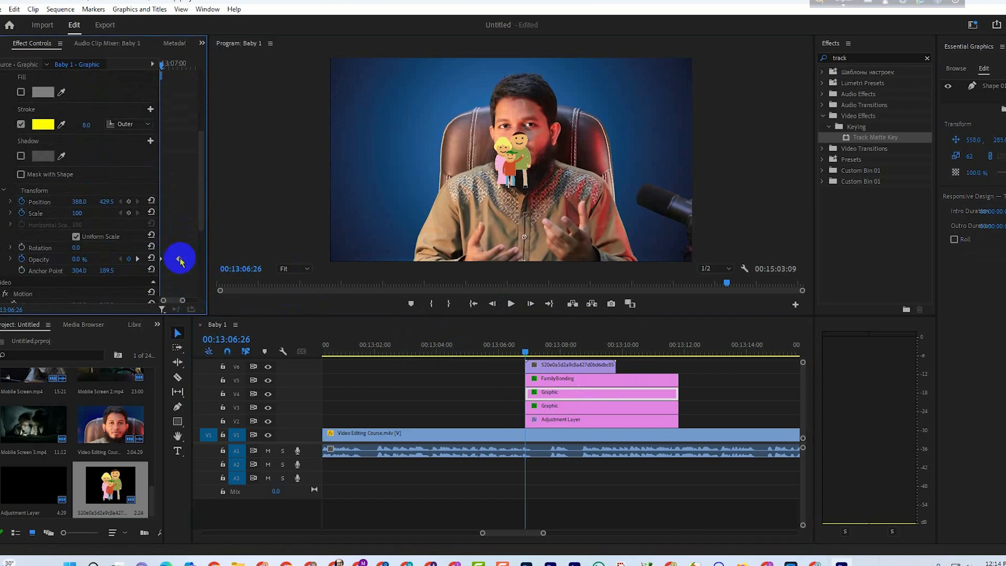
click(138, 261)
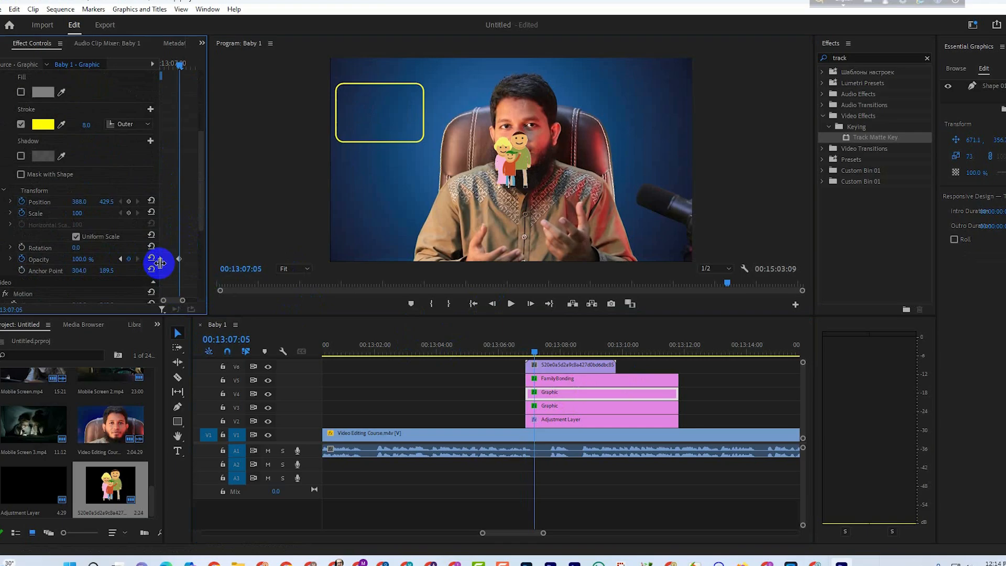
click(120, 262)
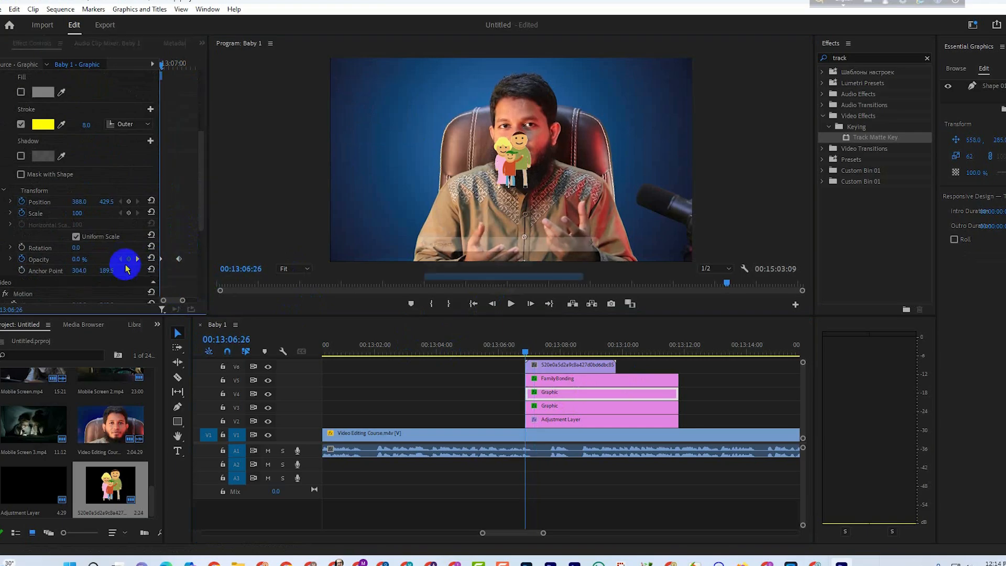
click(138, 260)
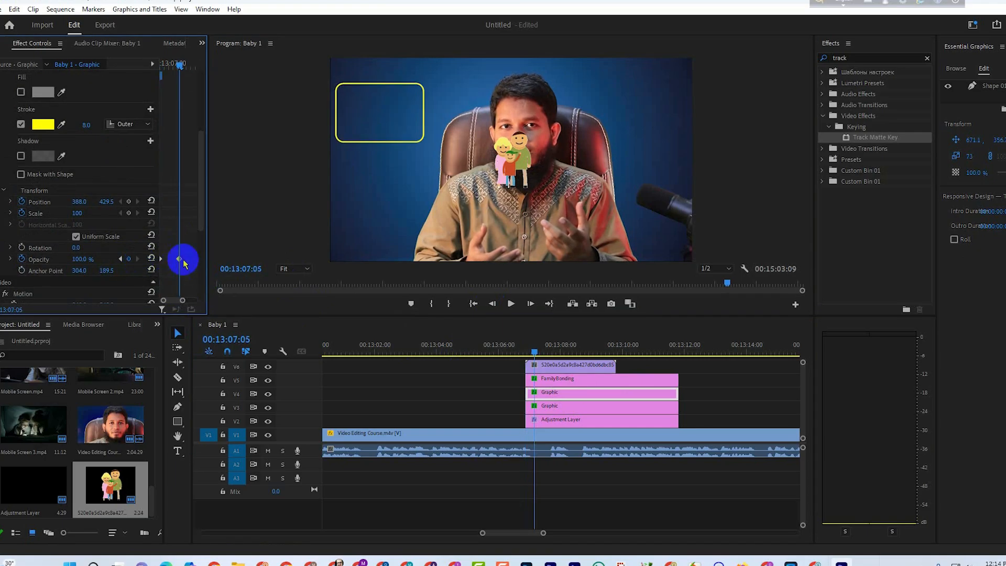
Raise the FamilyBonding text clip's Opacity at 00:13:07:05 and play back the fade-in from the clip's start.
click(556, 383)
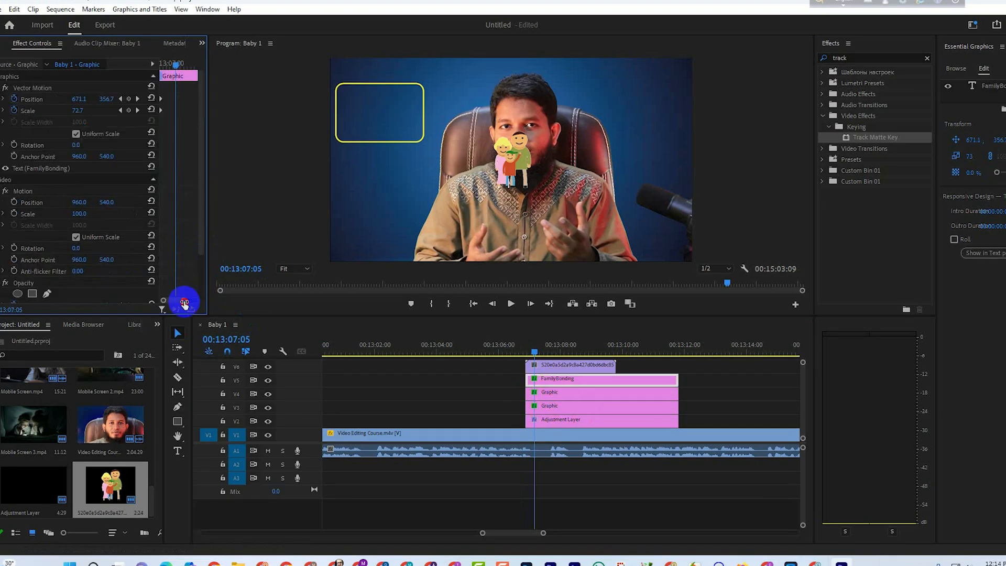
scroll(99, 278, down, 2)
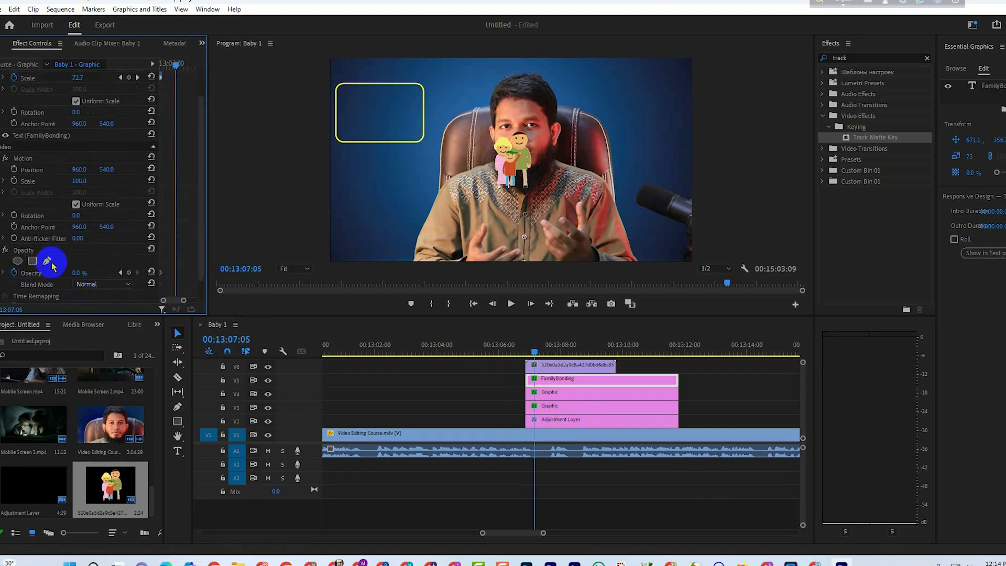
drag(77, 271, 86, 271)
drag(534, 350, 523, 351)
key(space)
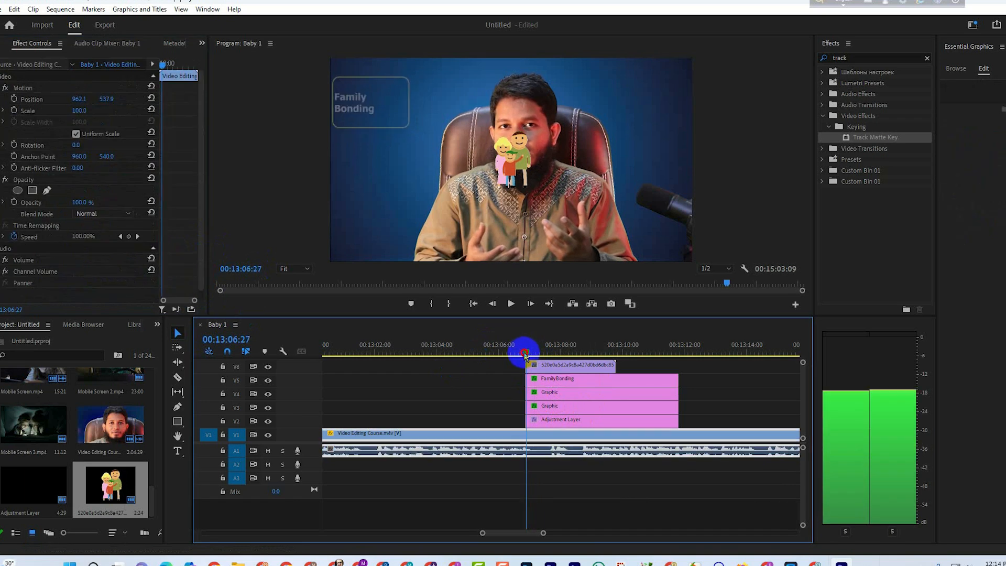
Move the V6 family sticker beside the Family Bonding text, to about 618, 514, and place the playhead at 00:13:07:28.
key(space)
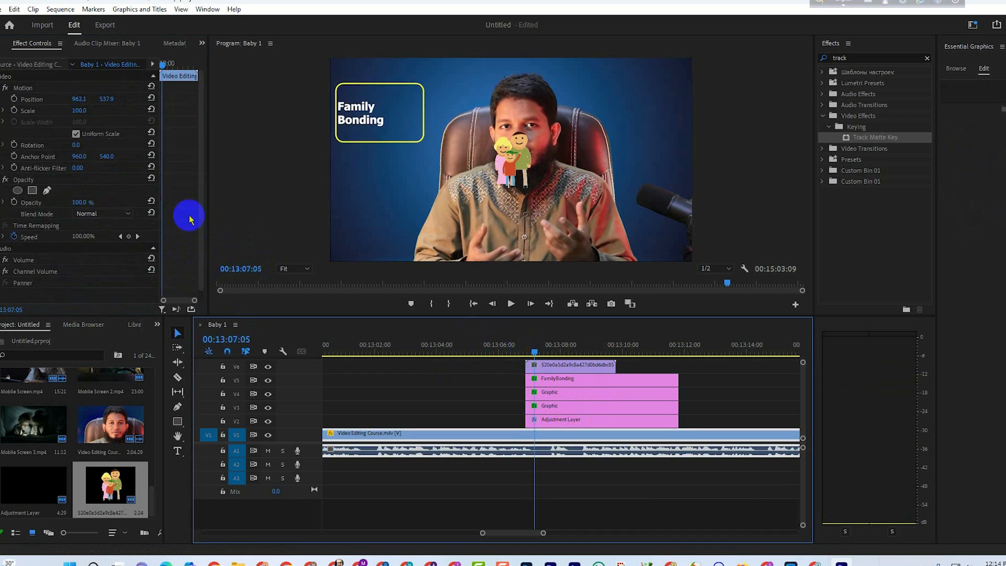
drag(162, 63, 170, 66)
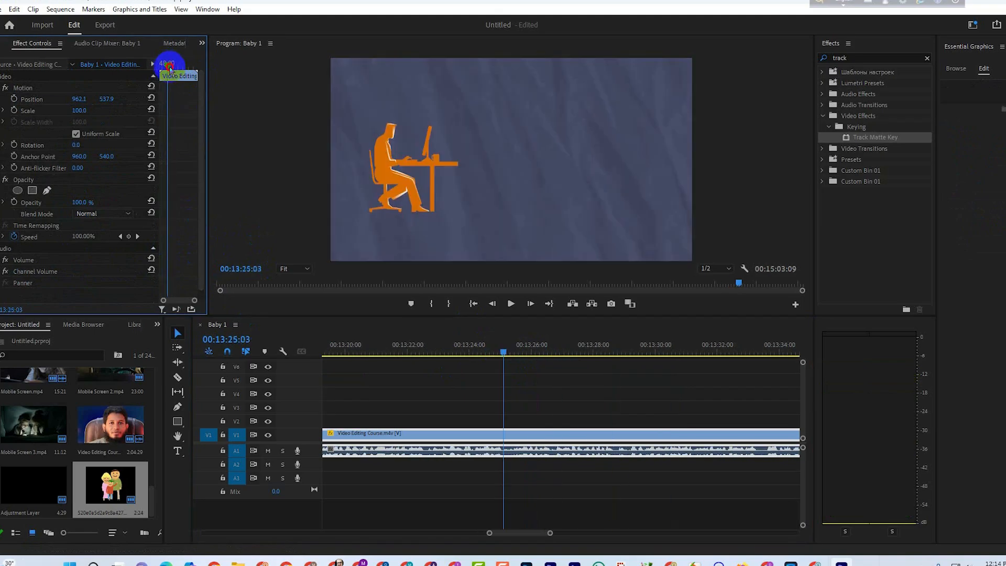
drag(551, 534, 597, 537)
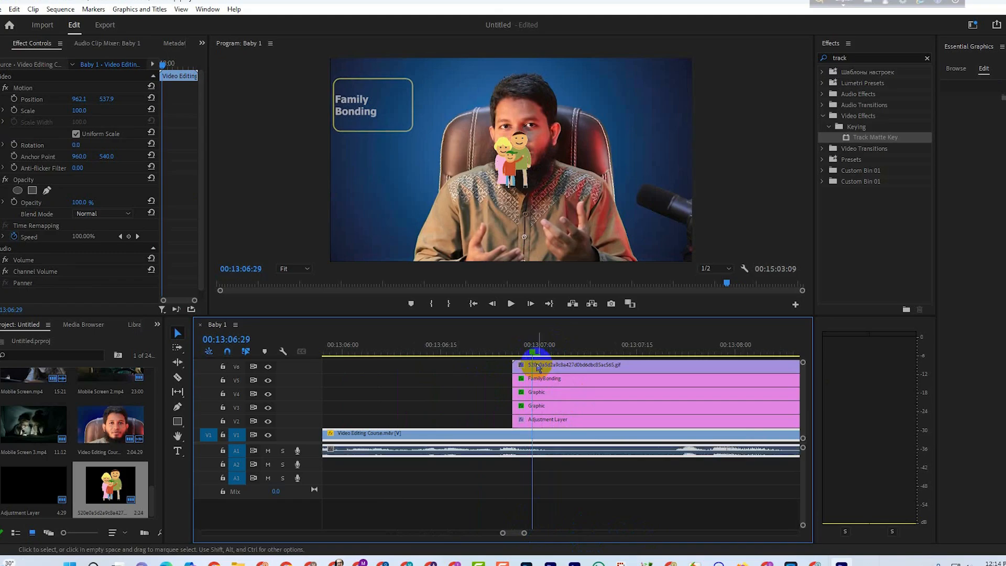
click(538, 367)
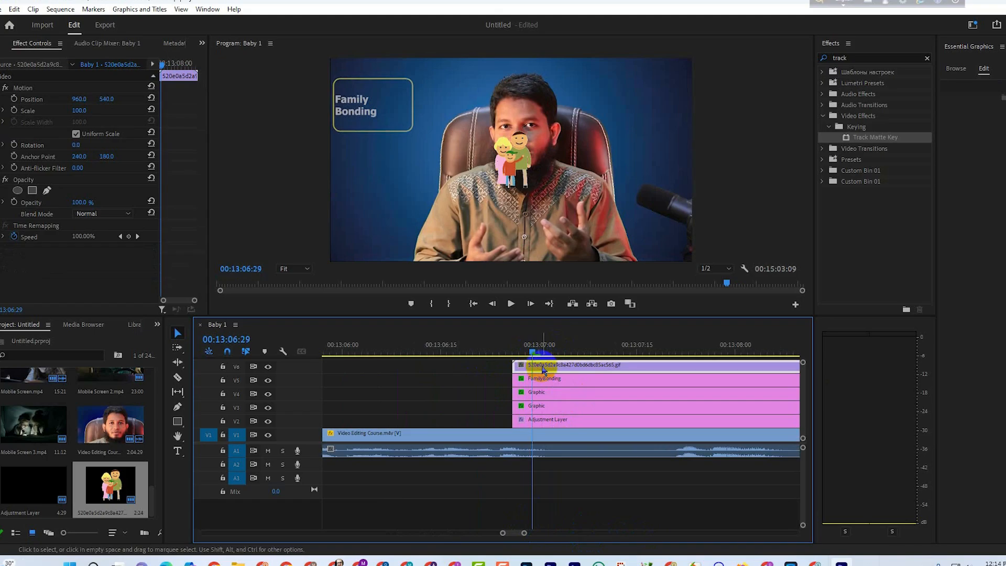
click(517, 172)
drag(513, 180, 448, 174)
drag(535, 351, 724, 375)
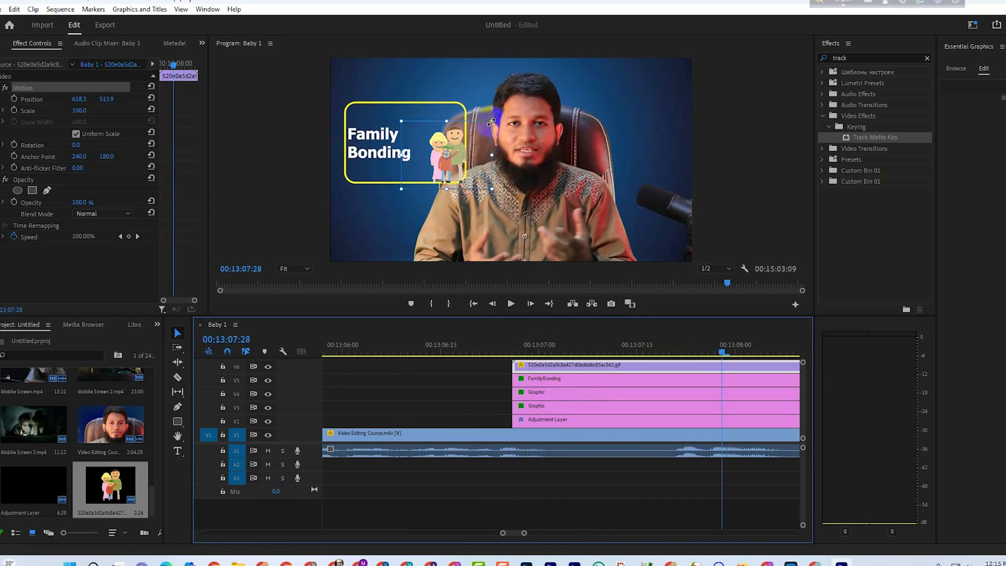
Fit the sticker inside the yellow outline at Scale 74.3 and Position 531.4, 453.1, and start Position and Scale keyframes at 00:13:07:28.
drag(491, 123, 447, 150)
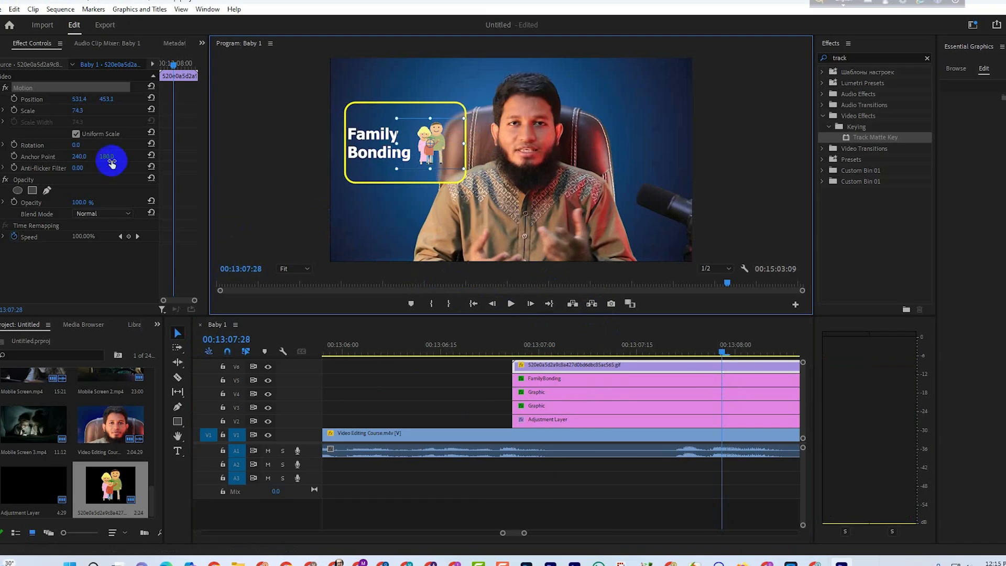
click(14, 98)
click(15, 110)
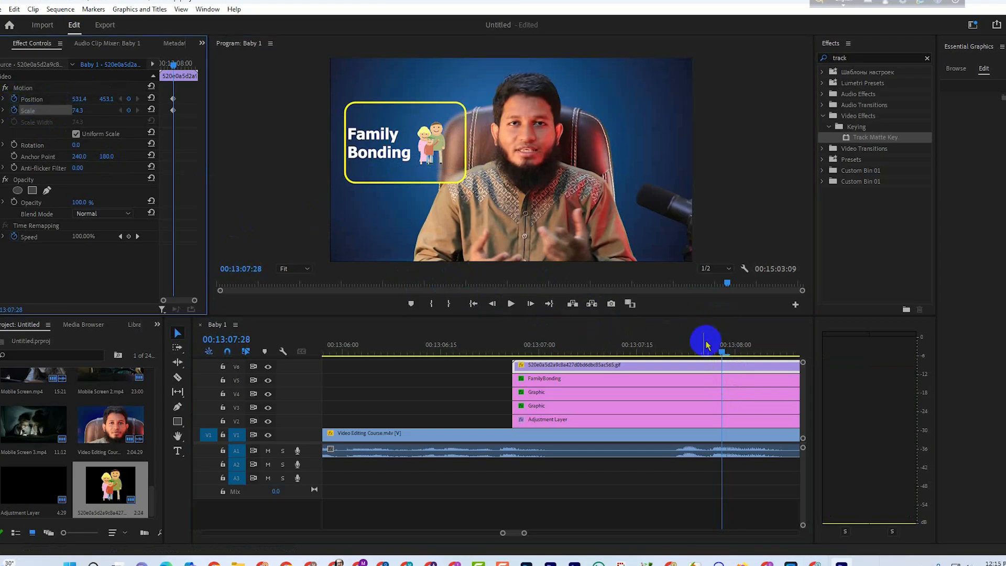
At 00:13:06:26, copy the V4 outline's Position values 558.0, 285.0 onto the family sticker.
drag(725, 353, 513, 350)
click(543, 394)
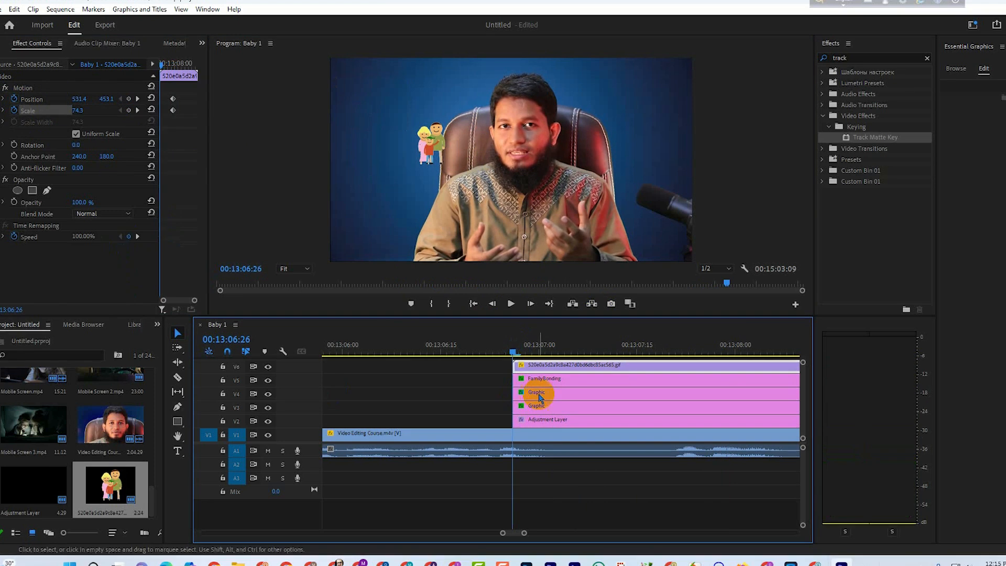
click(80, 99)
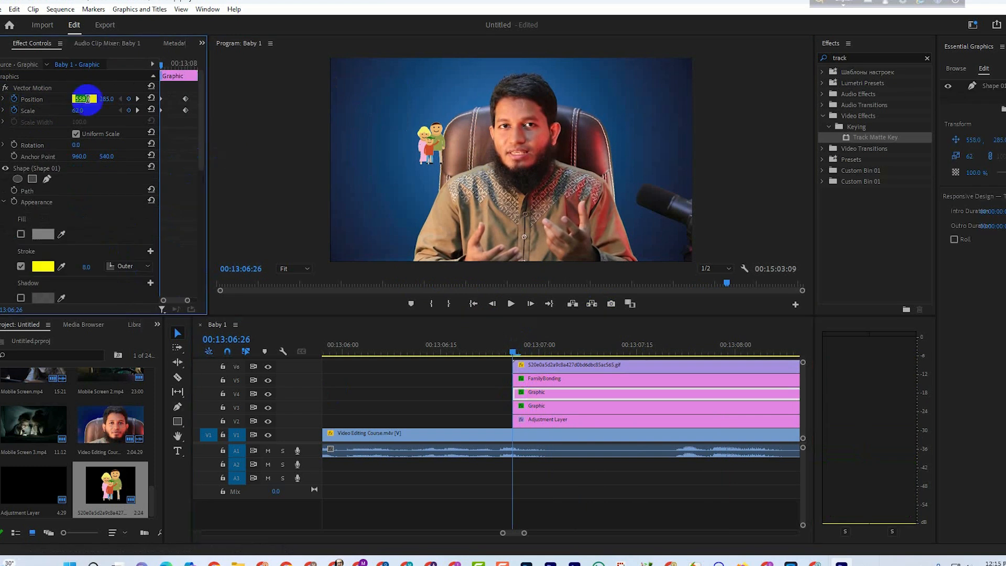
click(550, 397)
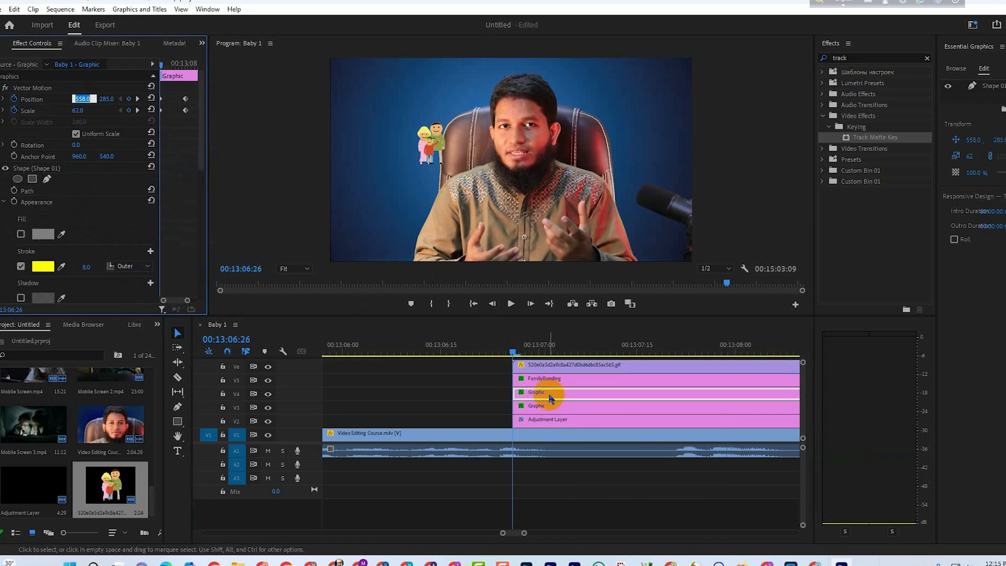
click(546, 372)
click(84, 98)
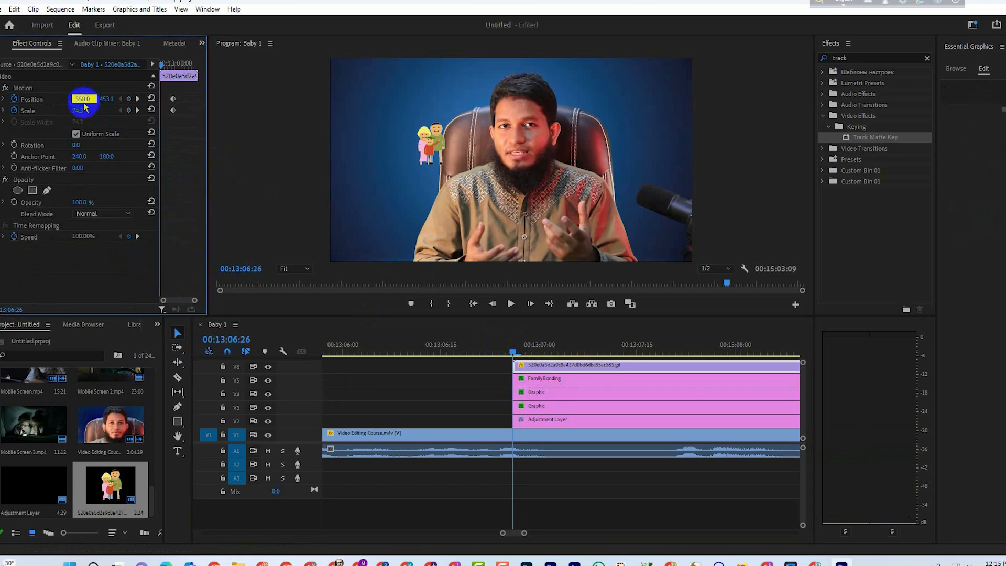
key(Return)
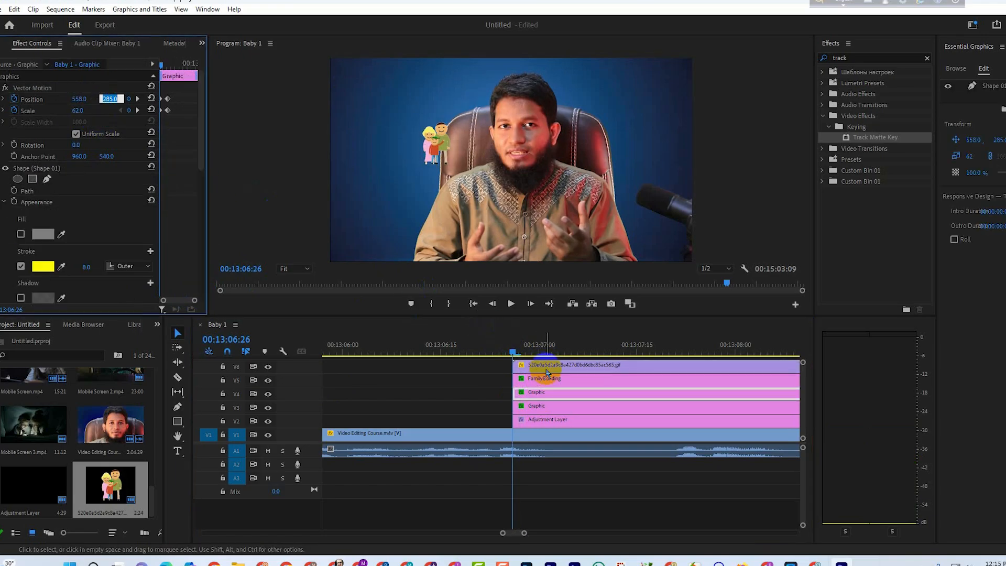
click(546, 370)
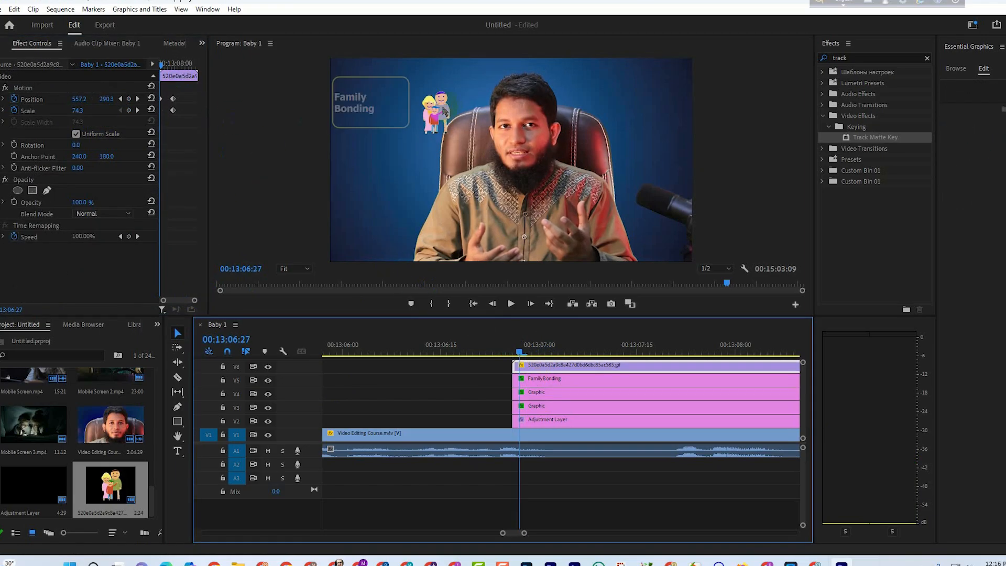
At 00:13:06:27, move the sticker into the small outline at 311.0, 232.3 and match its Scale to the V4 outline's 63.2.
click(395, 99)
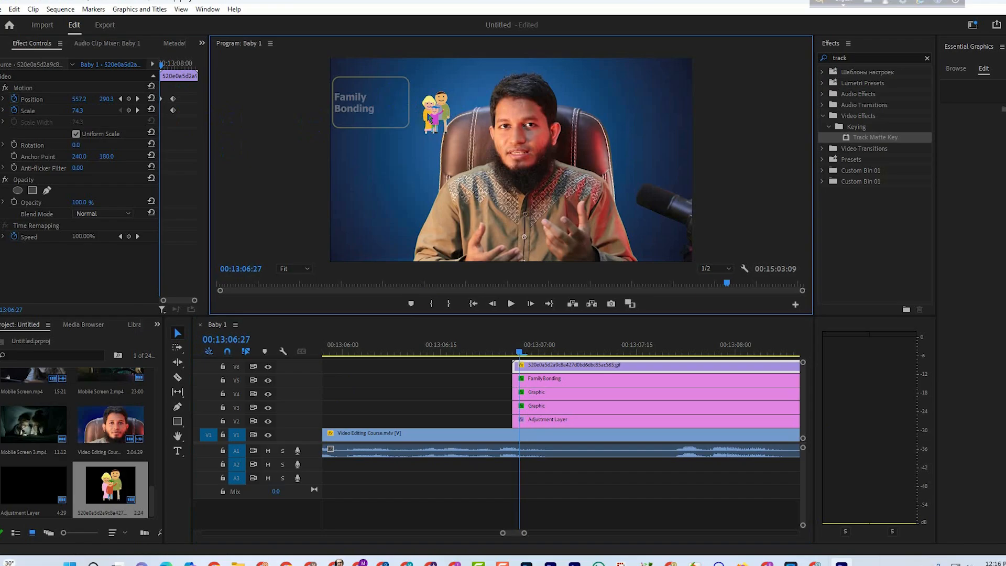
drag(449, 118, 403, 107)
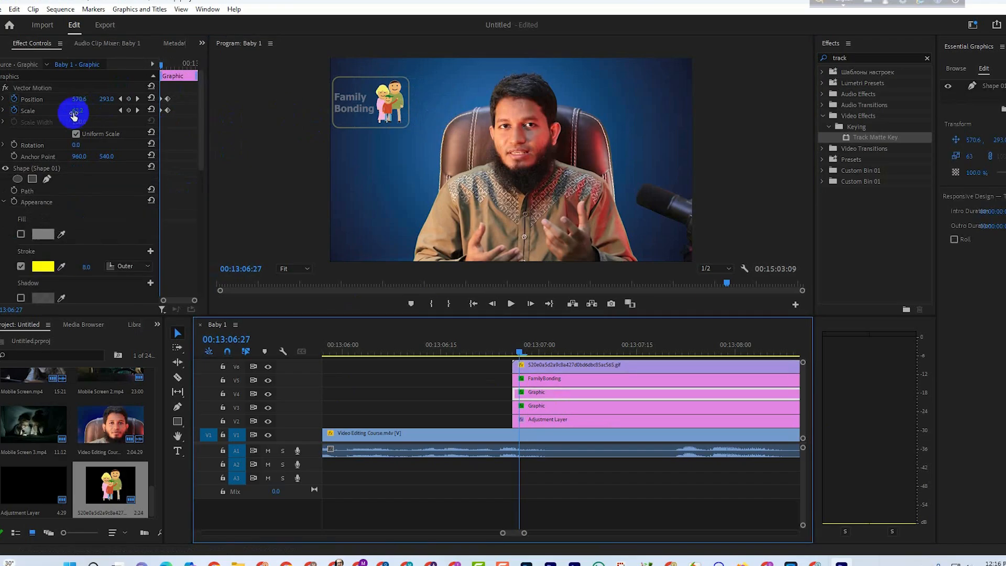
click(91, 107)
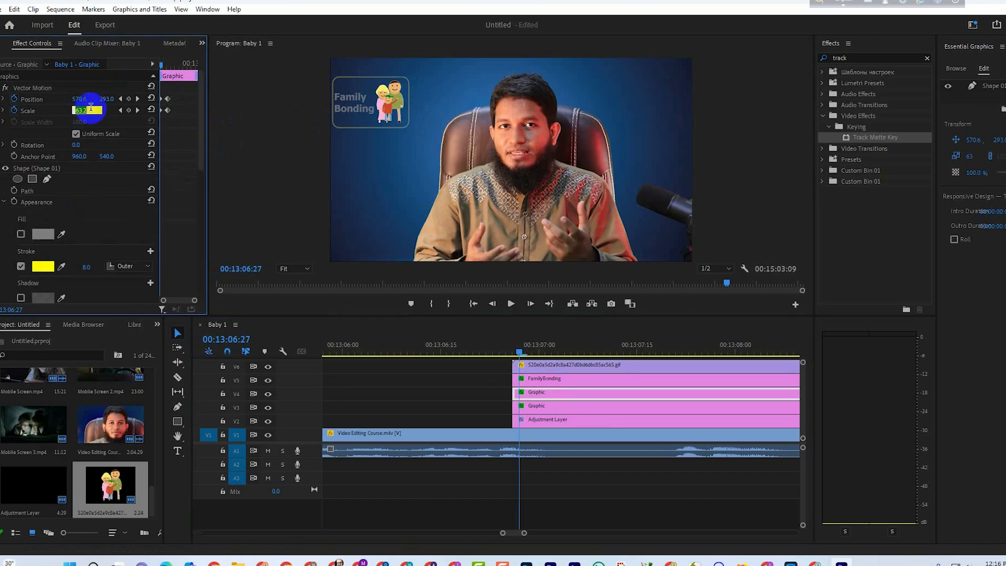
click(551, 367)
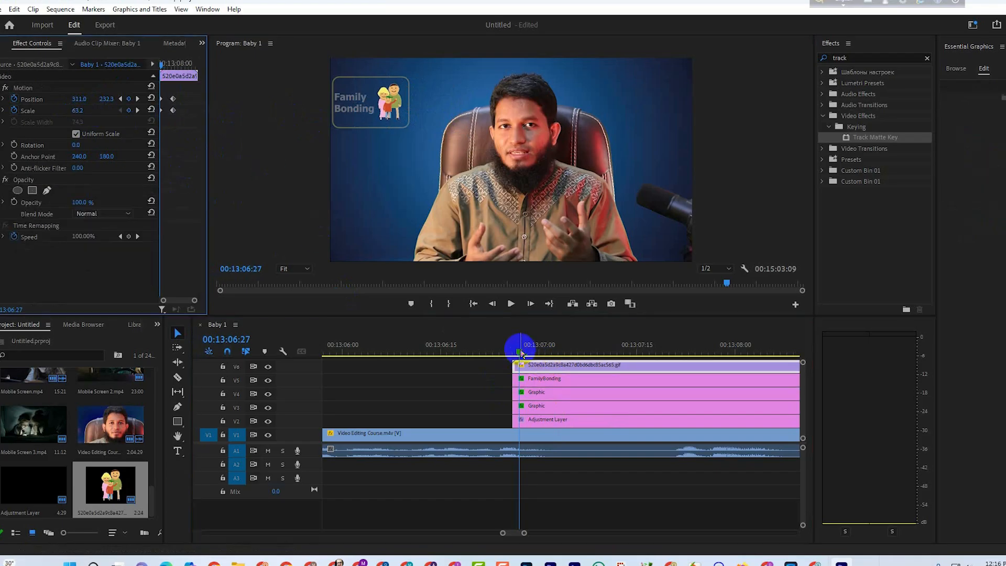
Set the family sticker's Opacity to 0% at its first frame, 00:13:06:26, and play back the entrance.
click(528, 354)
drag(528, 353, 718, 377)
key(minus)
key(shift+Up)
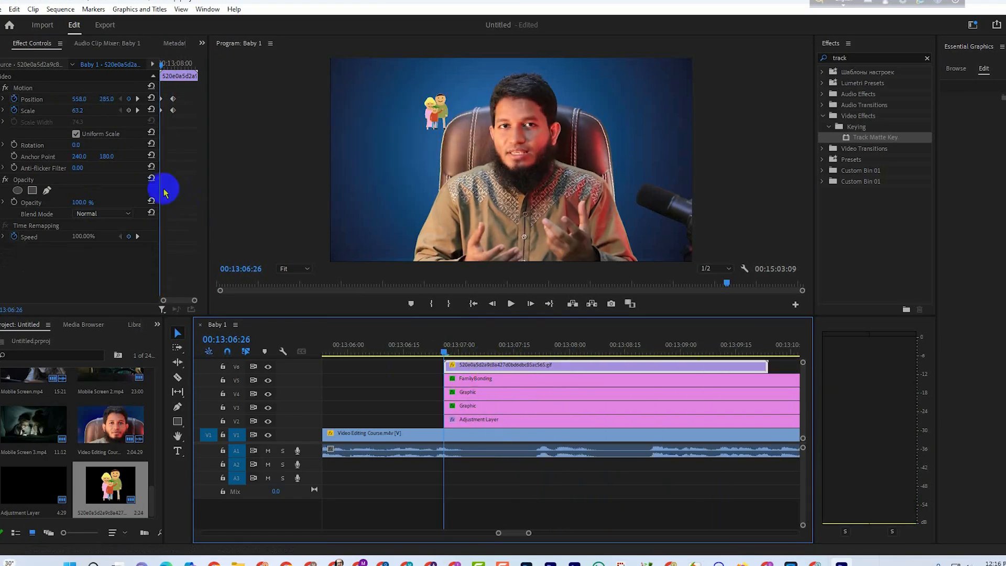
mouse_move(75, 206)
mouse_down()
mouse_move(44, 205)
mouse_move(87, 202)
mouse_up()
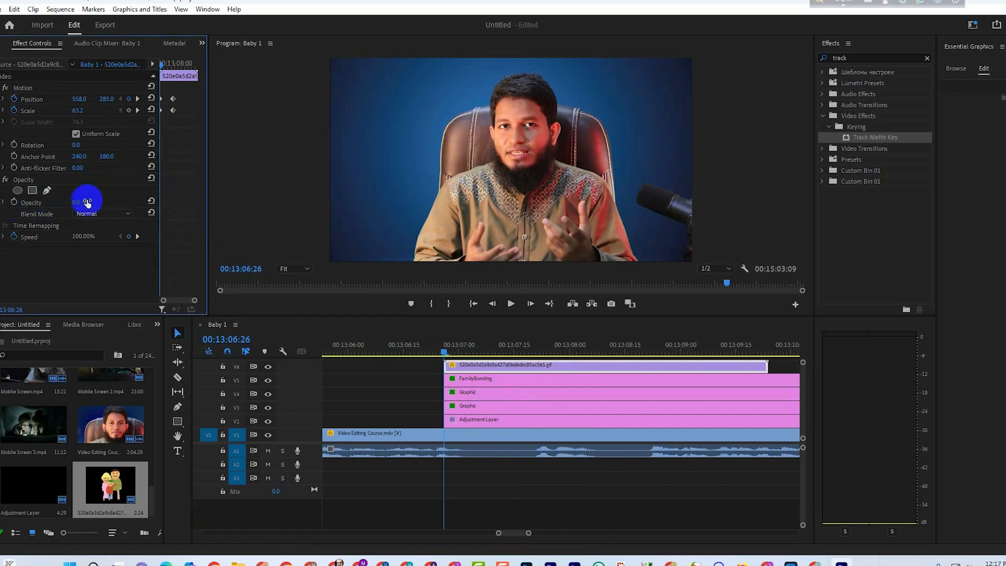
click(511, 304)
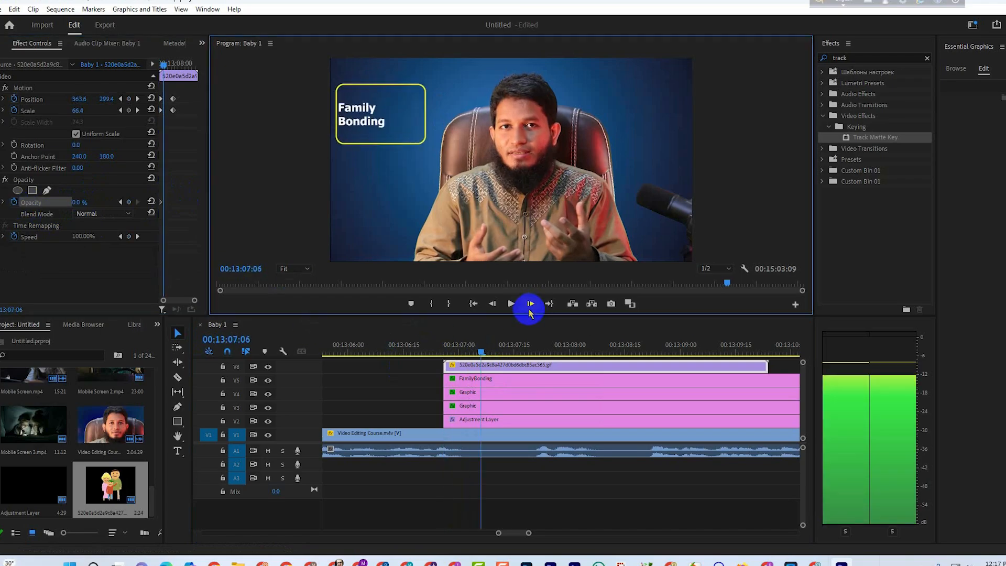
Duplicate the FamilyBonding text layer inside the V5 text clip.
click(519, 384)
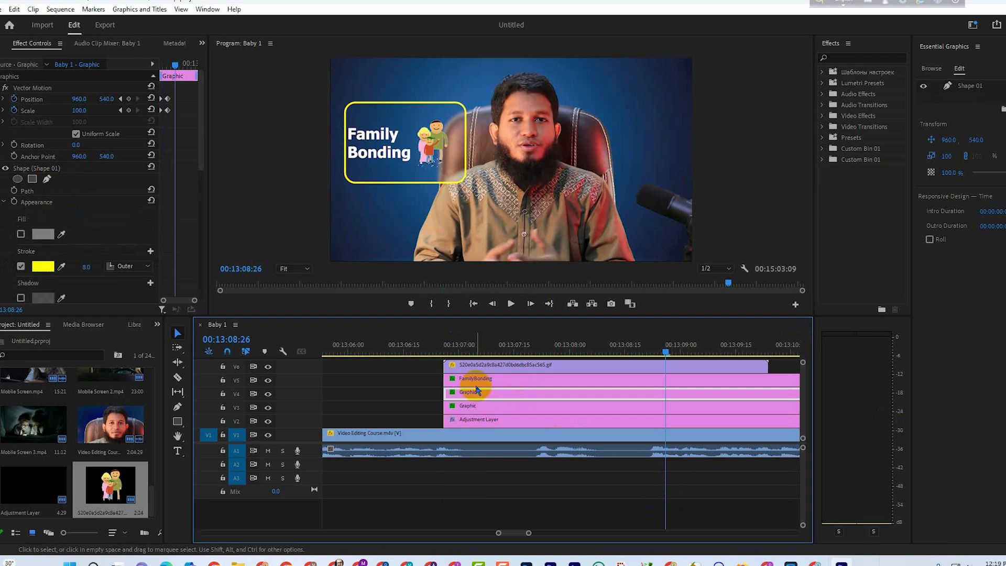
click(479, 384)
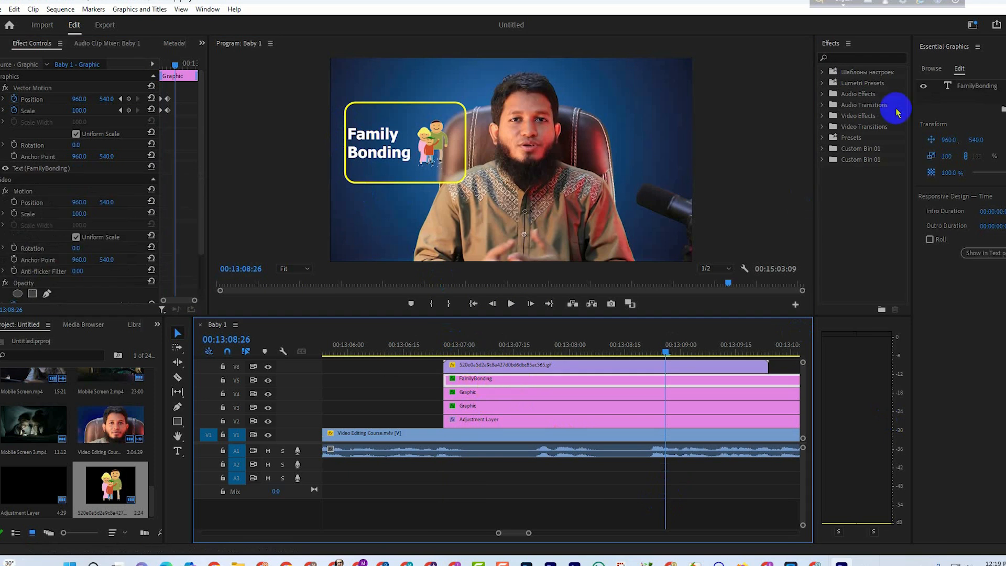
click(967, 91)
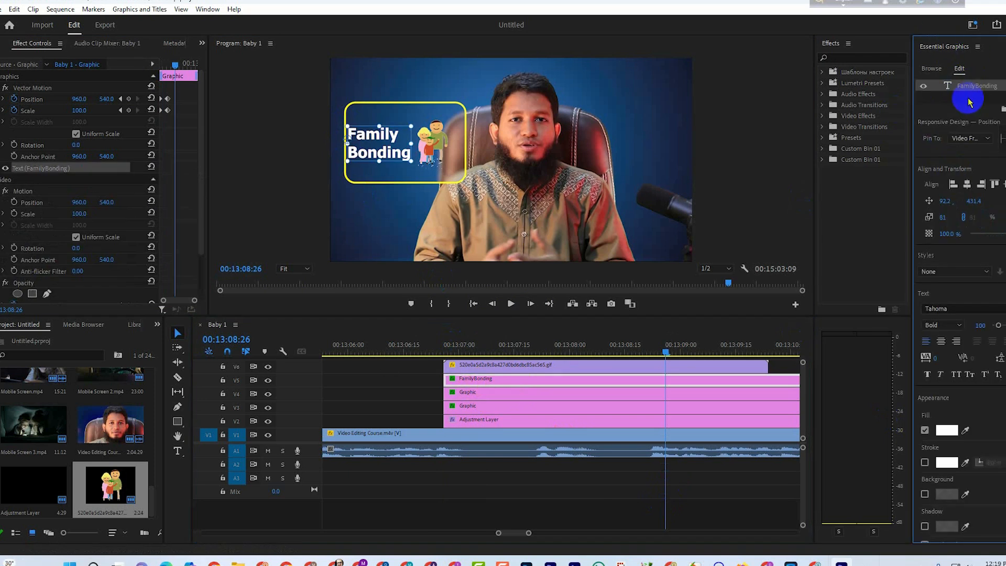
key(ctrl+c)
key(ctrl+v)
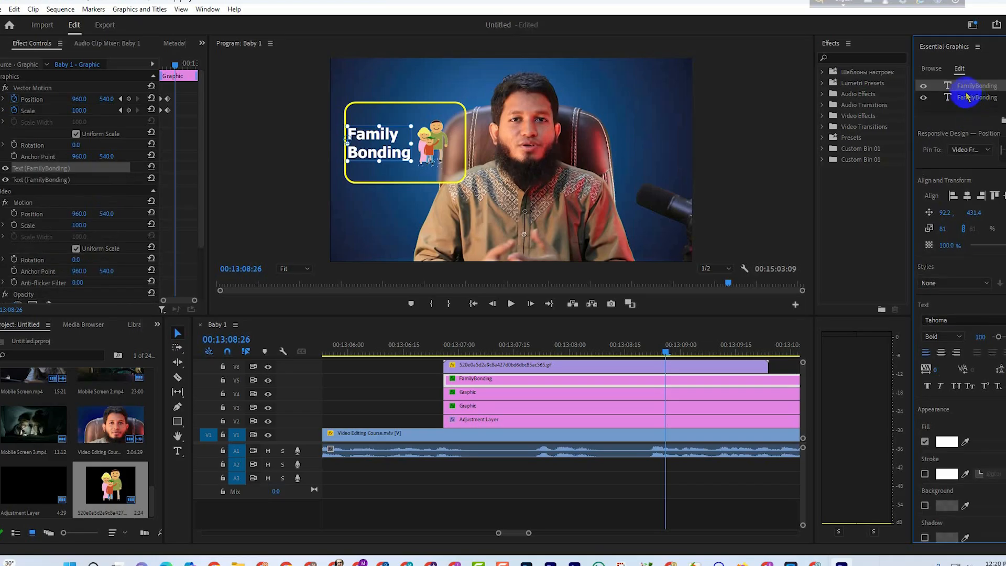
Change the fill of the lower FamilyBonding text layer to bright magenta.
click(967, 98)
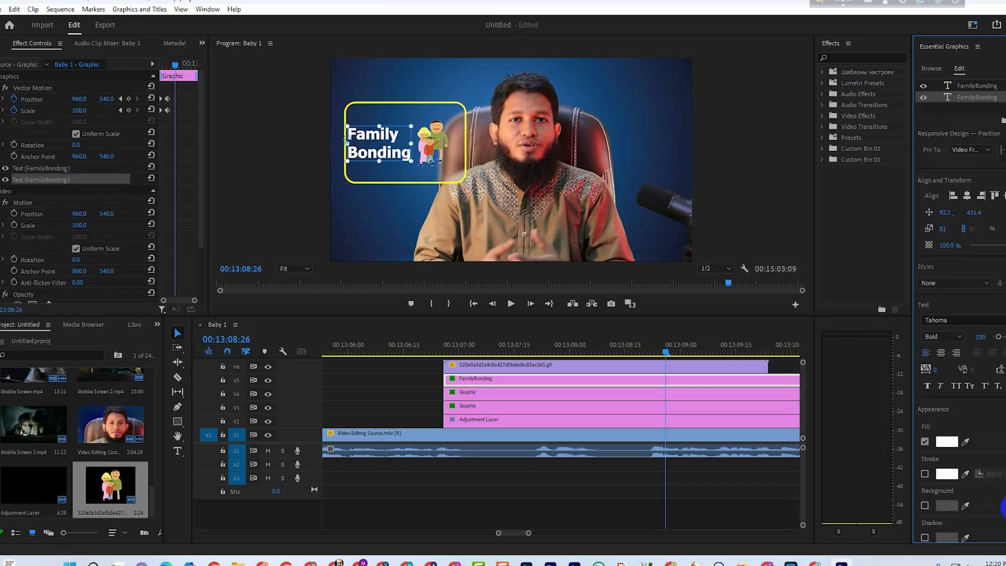
click(946, 441)
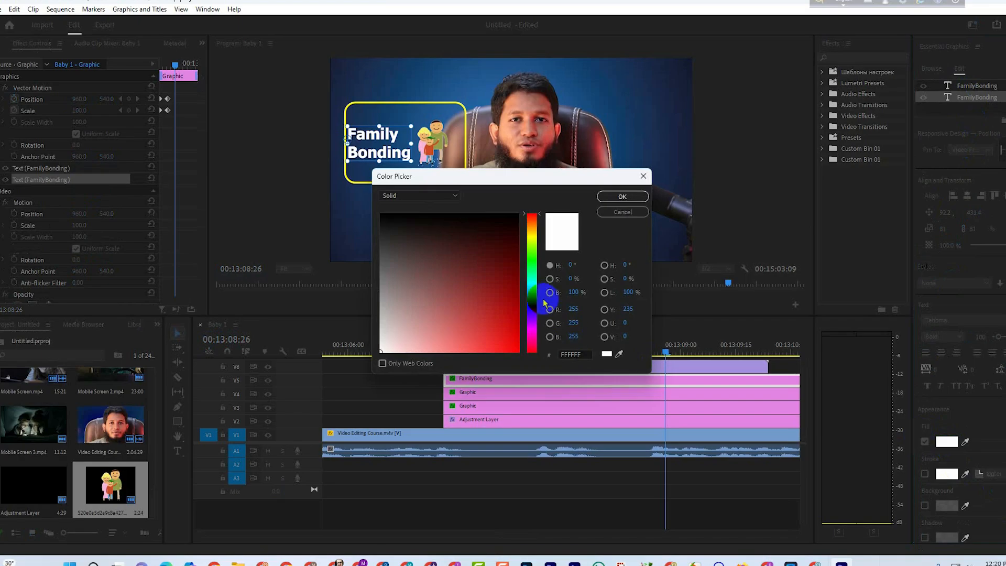
mouse_move(473, 298)
mouse_down()
mouse_move(518, 353)
mouse_move(532, 326)
mouse_up()
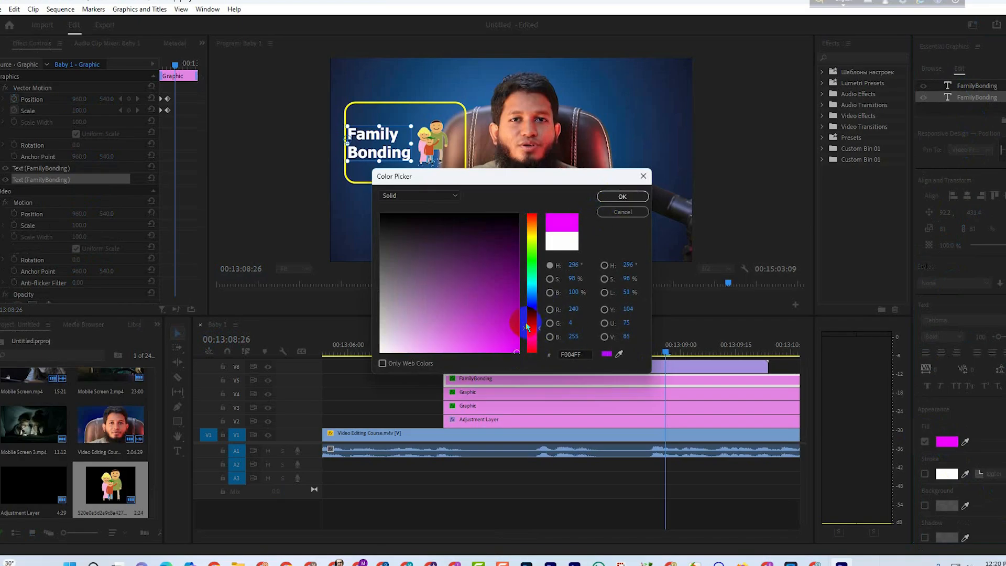
click(622, 197)
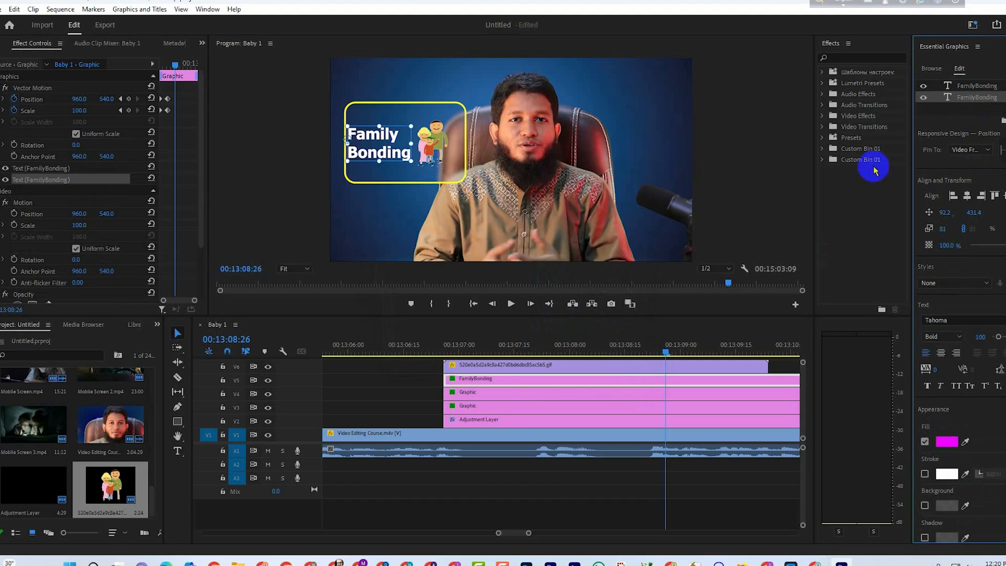
Find the Gaussian Blur effect and insert it between the two FamilyBonding text layers.
click(856, 57)
text(gau)
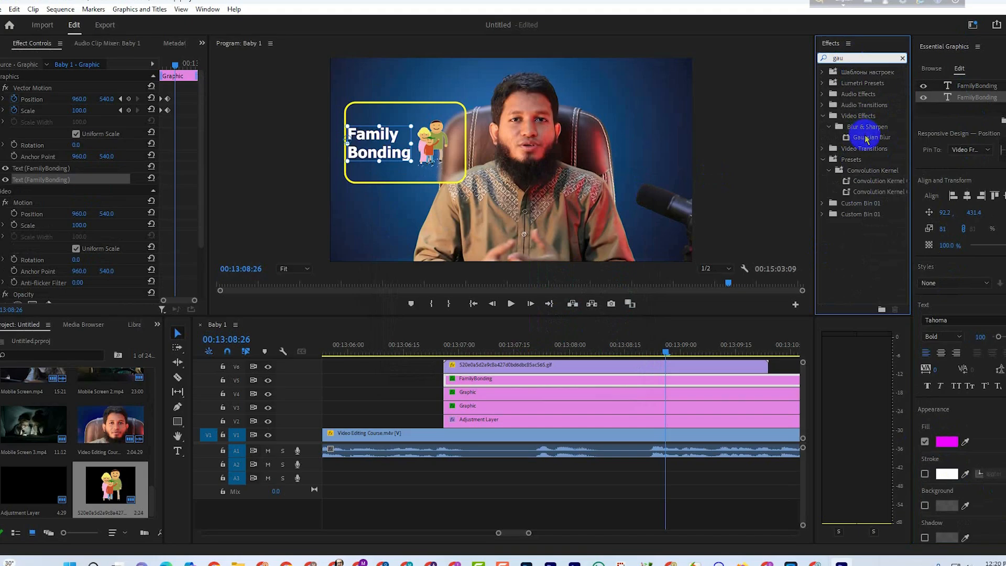
drag(866, 139, 964, 102)
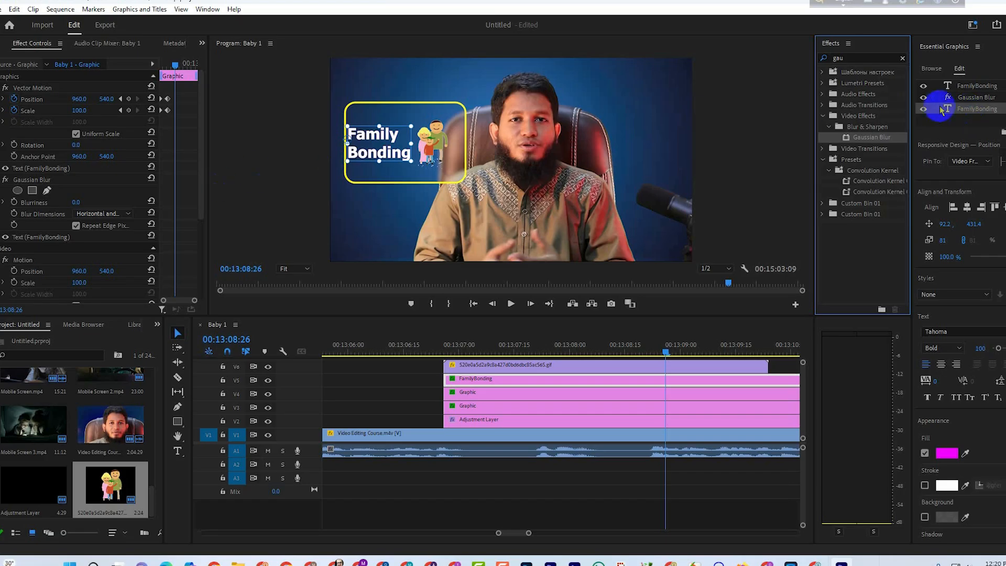
Raise the Gaussian Blur's Blurriness to 395 for a wide magenta glow behind the text.
click(969, 96)
drag(79, 200, 172, 209)
click(118, 191)
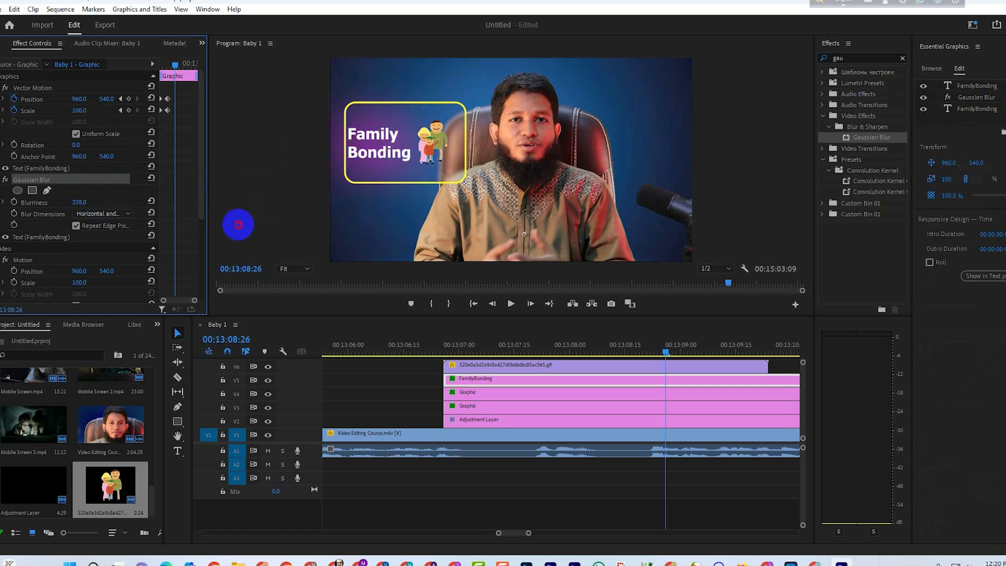
drag(239, 224, 306, 230)
Play back the glow from the clip's start and lower the Gaussian Blur's Blurriness so the magenta hugs the letters.
drag(677, 352, 444, 353)
key(space)
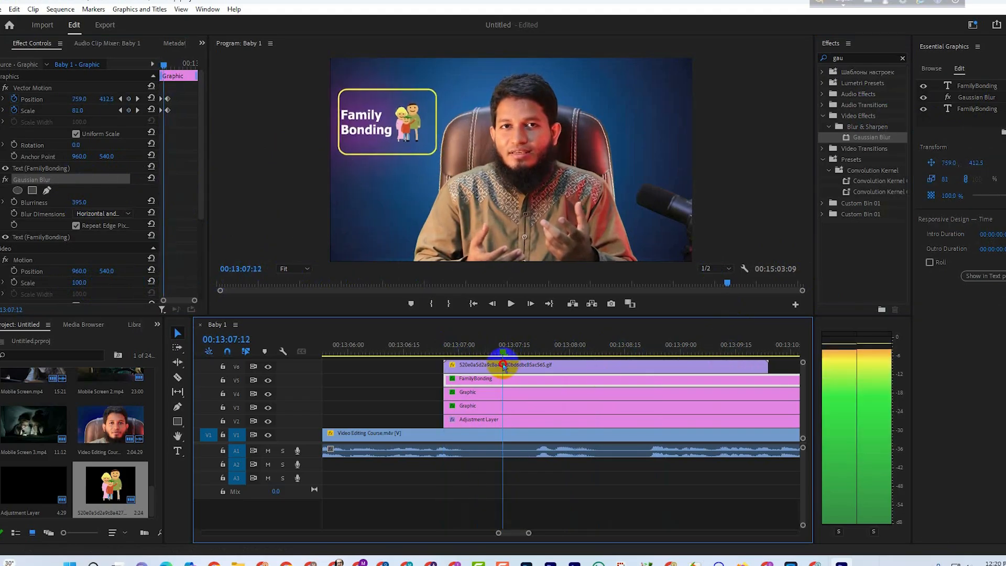
key(space)
click(967, 98)
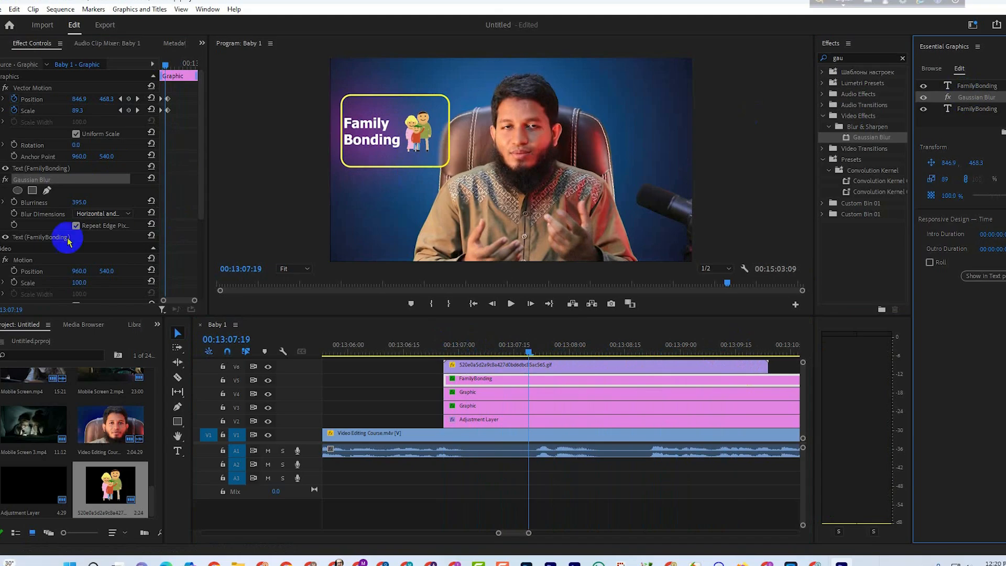
click(59, 206)
Nest the five overlay clips above the speaker footage into one sequence, keeping the name Nested Sequence 01.
click(428, 369)
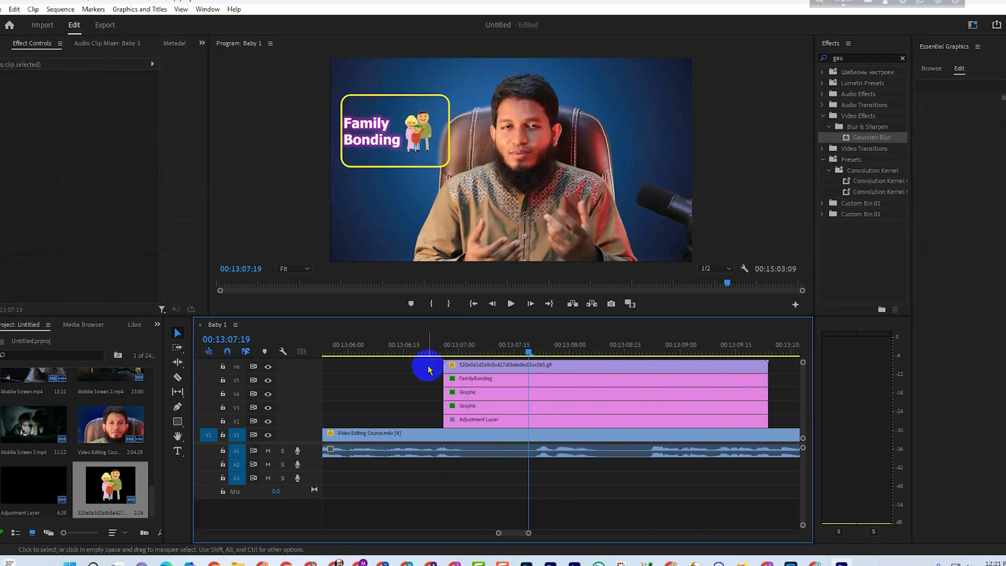
drag(430, 365, 498, 422)
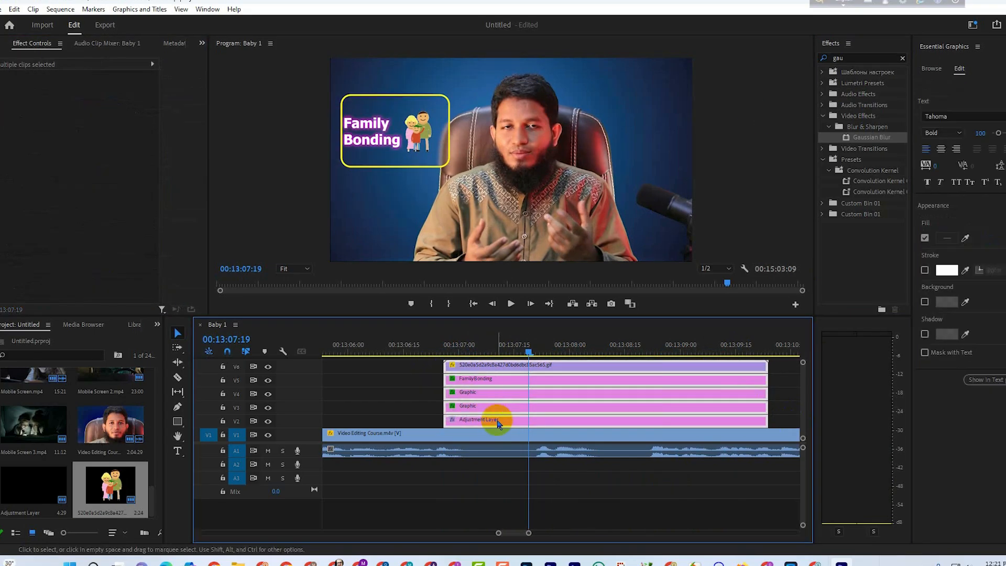
right_click(498, 423)
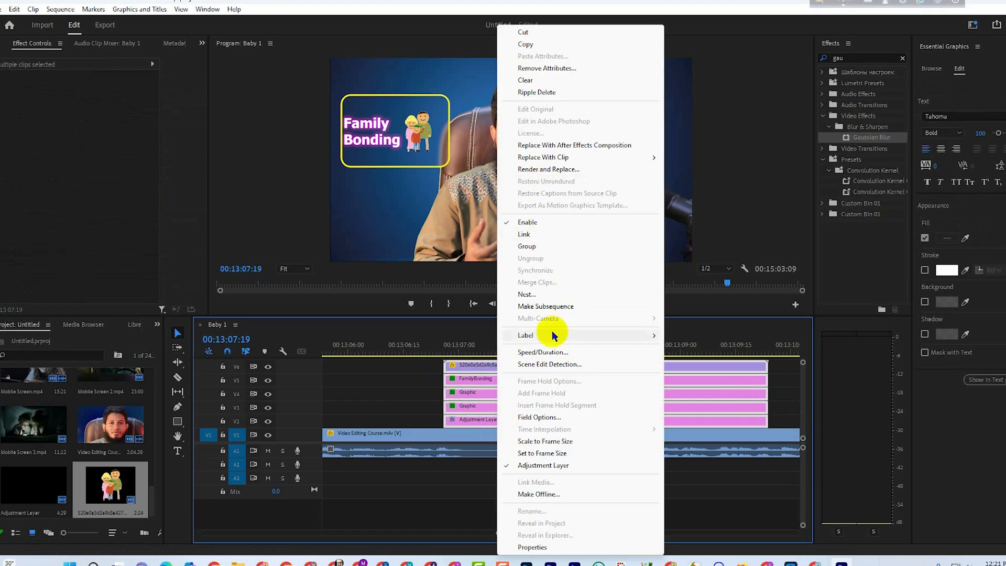
click(545, 294)
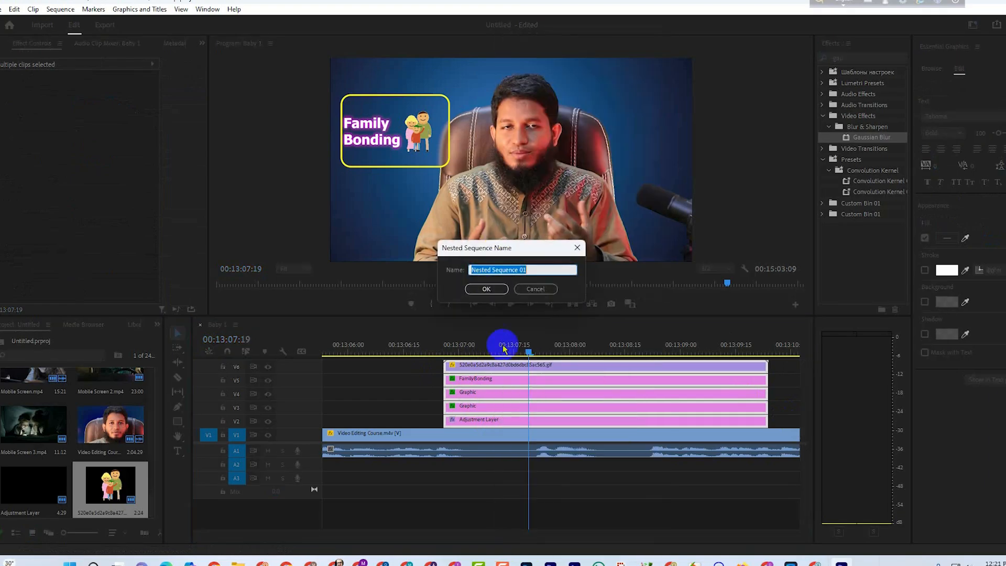
click(493, 287)
Apply the Gaussian Blur effect to the nested clip, with the playhead near the clip's start.
drag(530, 345, 447, 356)
drag(872, 136, 492, 419)
scroll(172, 178, down, 1)
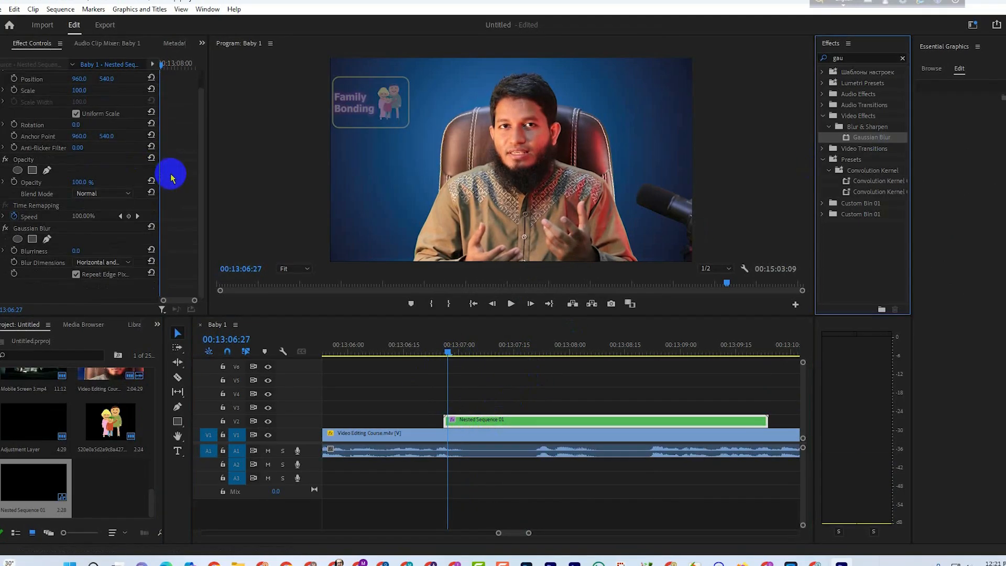
Keyframe the nested clip's Blurriness from 37 near its start down to 0 at 00:13:07:02.
click(79, 227)
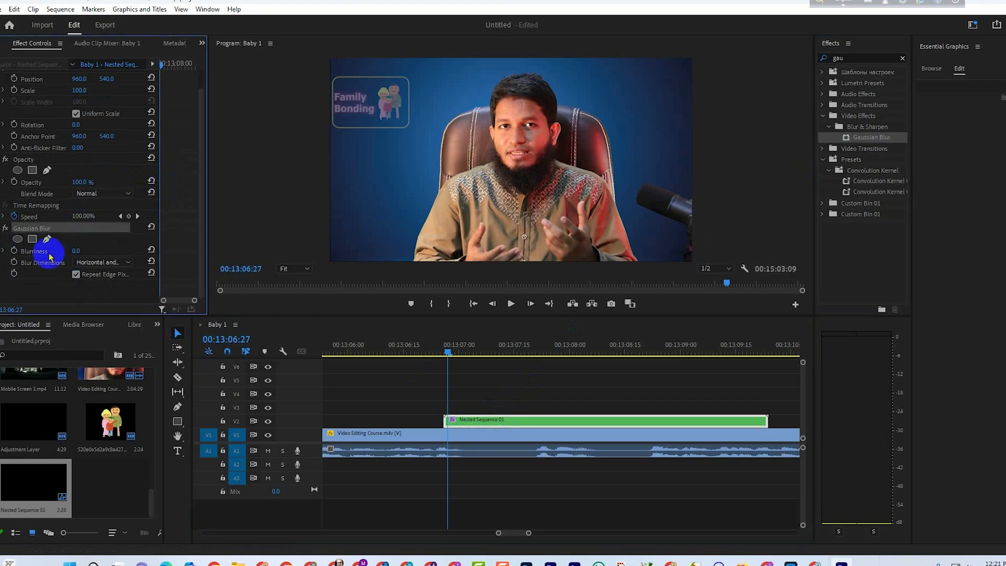
click(15, 251)
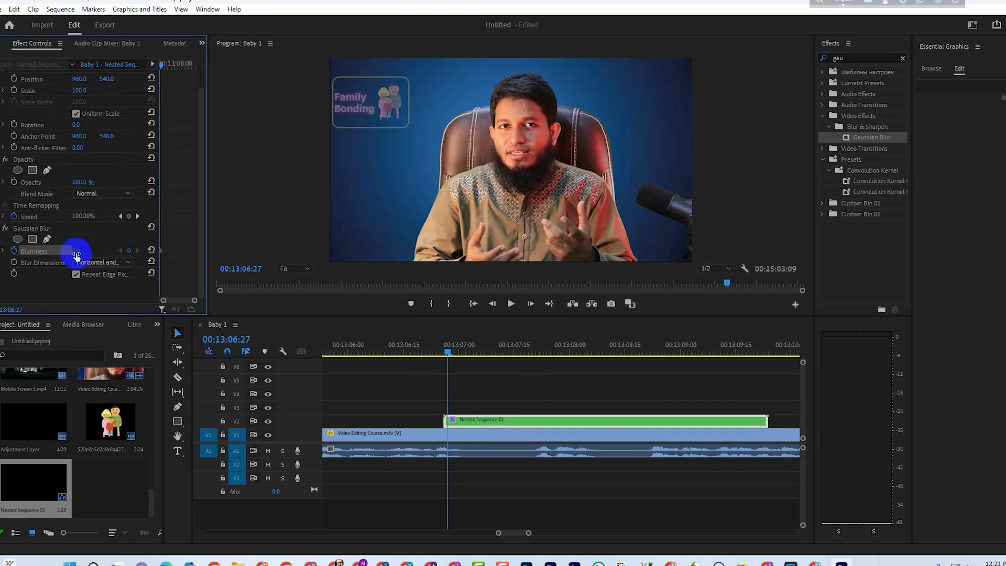
key(shift+Right)
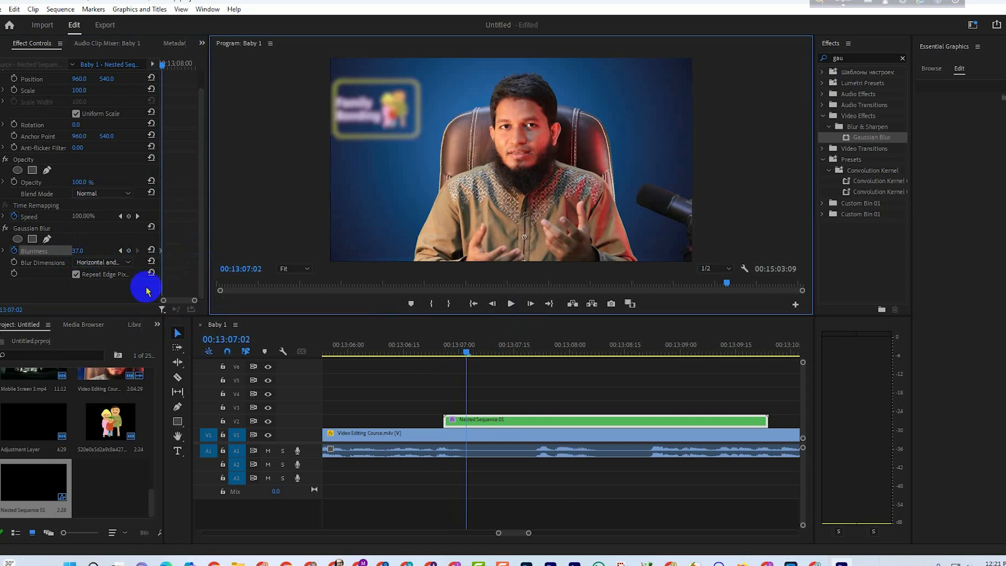
drag(79, 252, 58, 253)
Trim the end of the nested clip back to 00:13:09:07.
drag(464, 349, 708, 372)
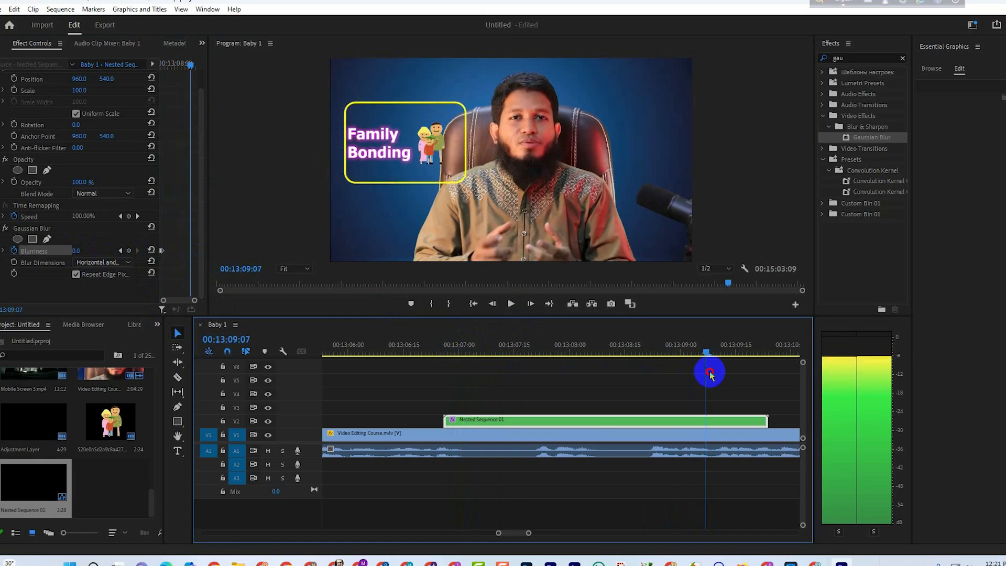
drag(762, 422, 706, 422)
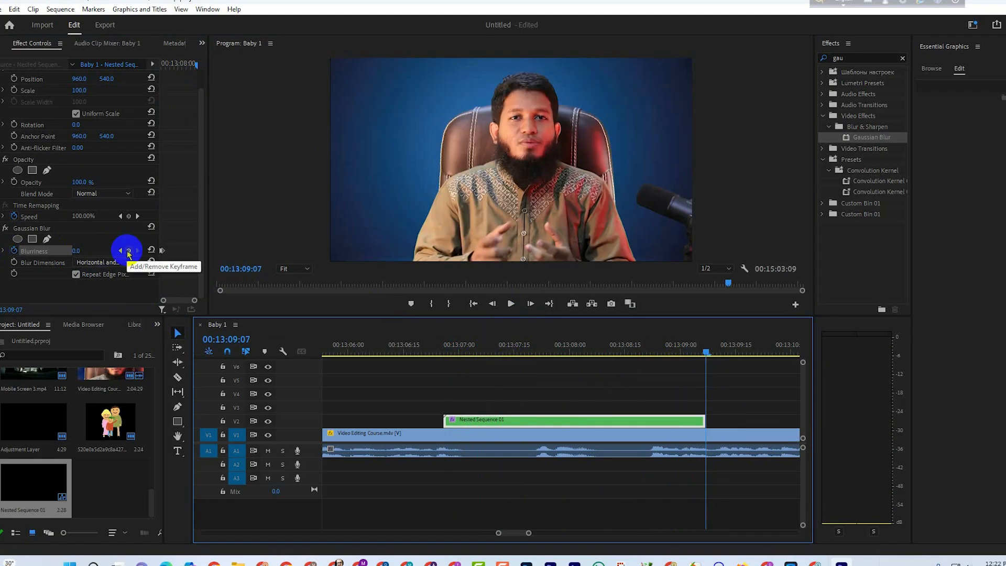
Keyframe a blur-out at the nested clip's end, rising from Blurriness 0 at 00:13:09:01 to a strong blur at 00:13:09:07.
click(129, 252)
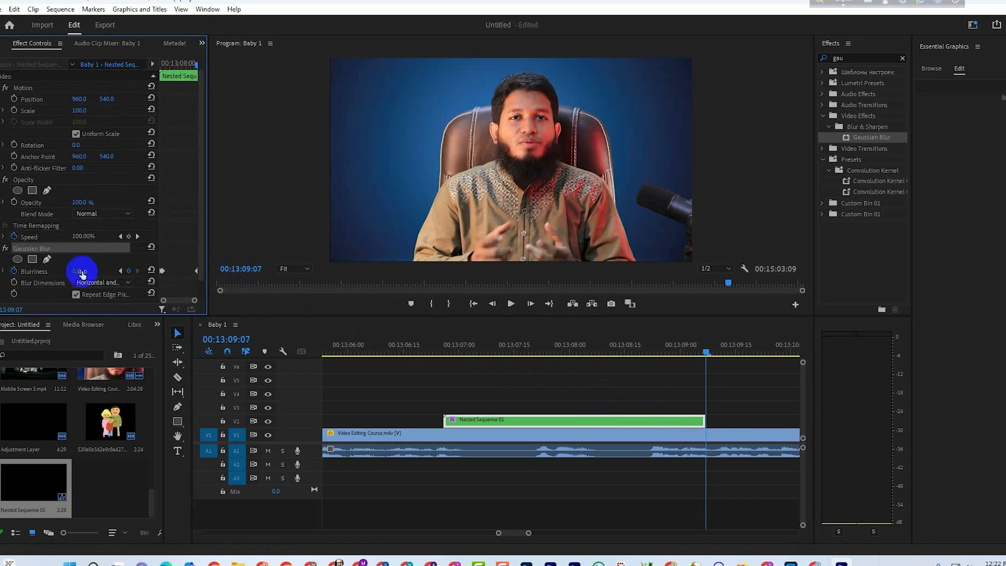
click(492, 304)
click(492, 304)
click(492, 304)
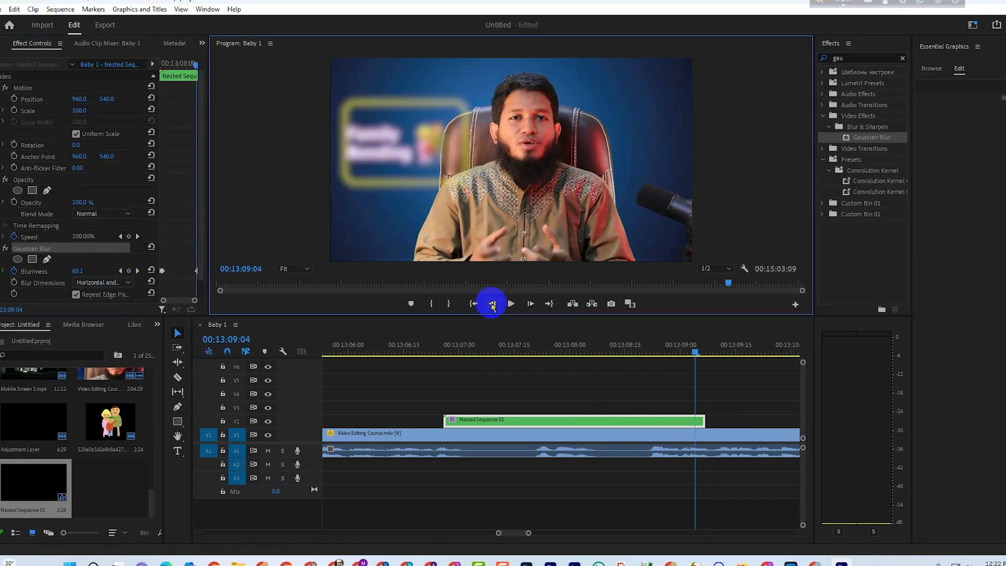
click(492, 304)
click(492, 304)
click(491, 304)
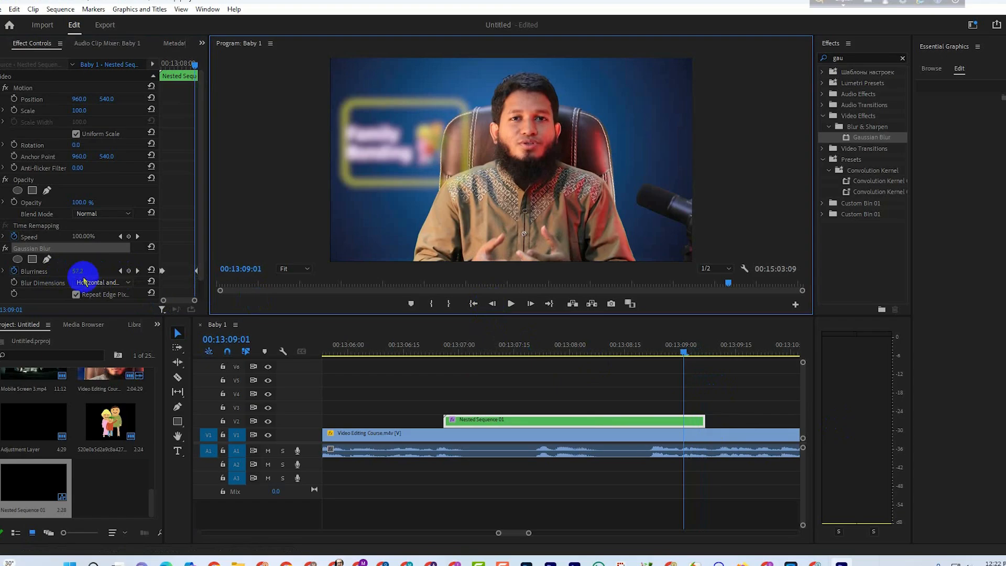
click(79, 271)
text(0)
key(Return)
Play back the nested clip from its start and review the blur-in and blur-out.
drag(685, 353, 441, 382)
key(space)
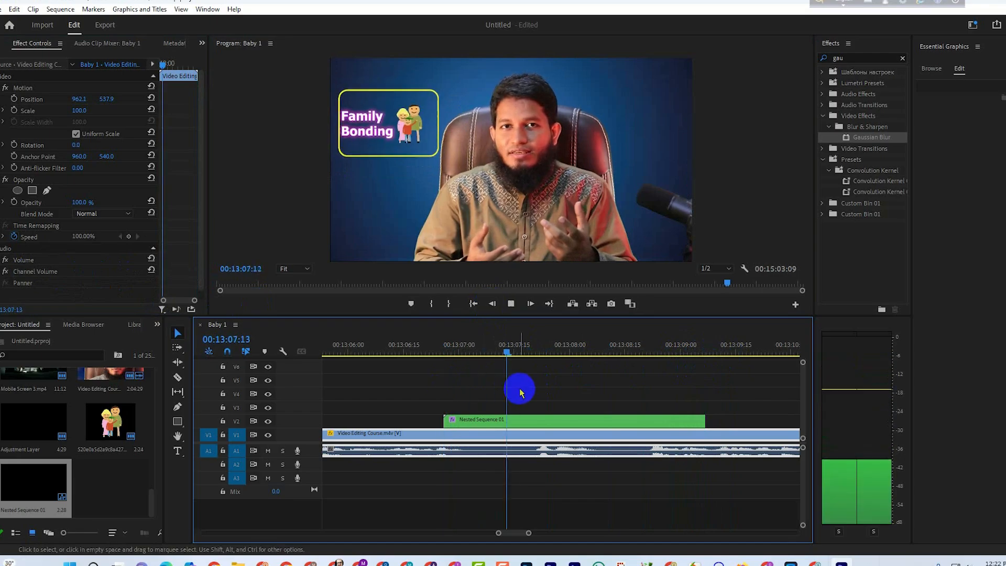
key(space)
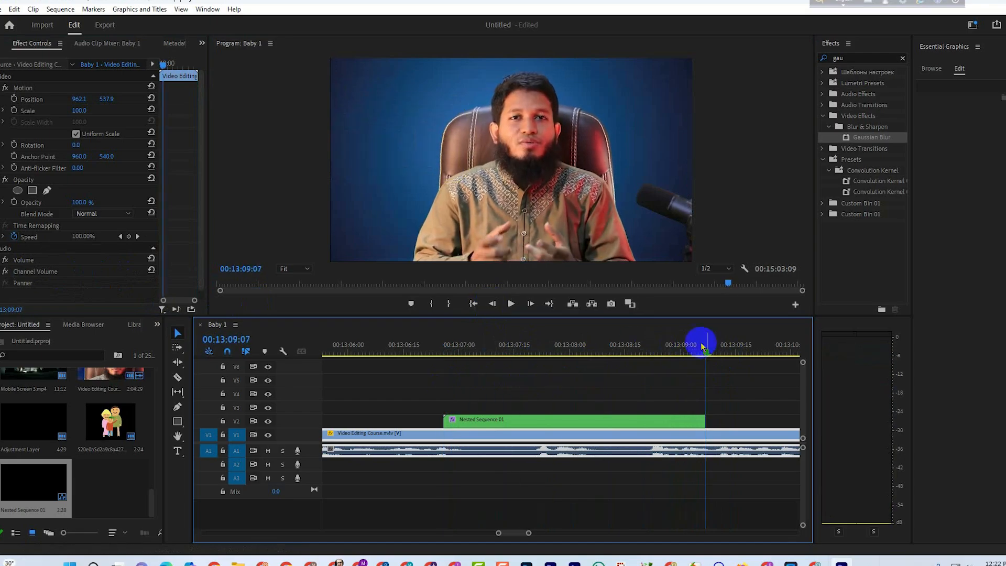
drag(711, 350, 450, 353)
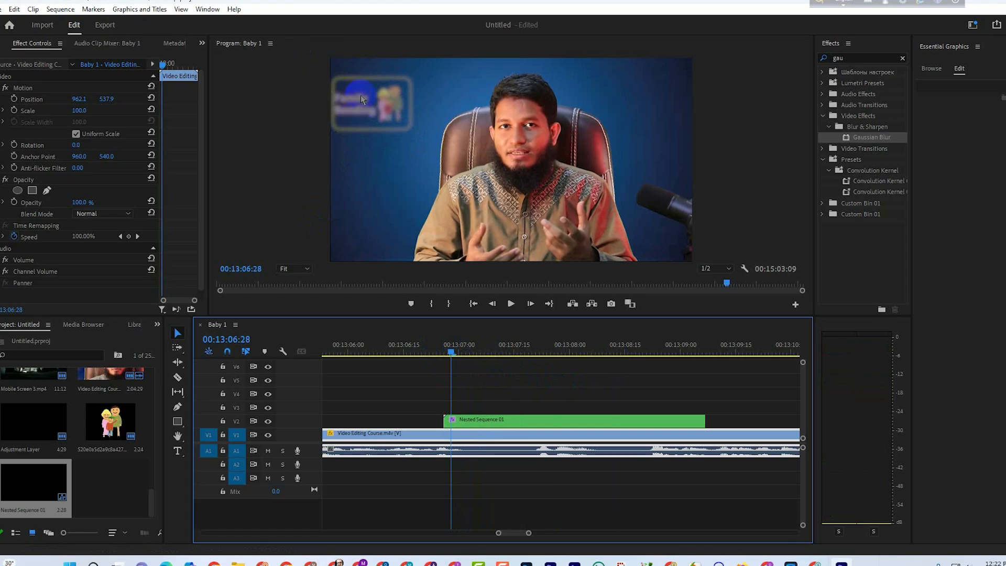
click(564, 243)
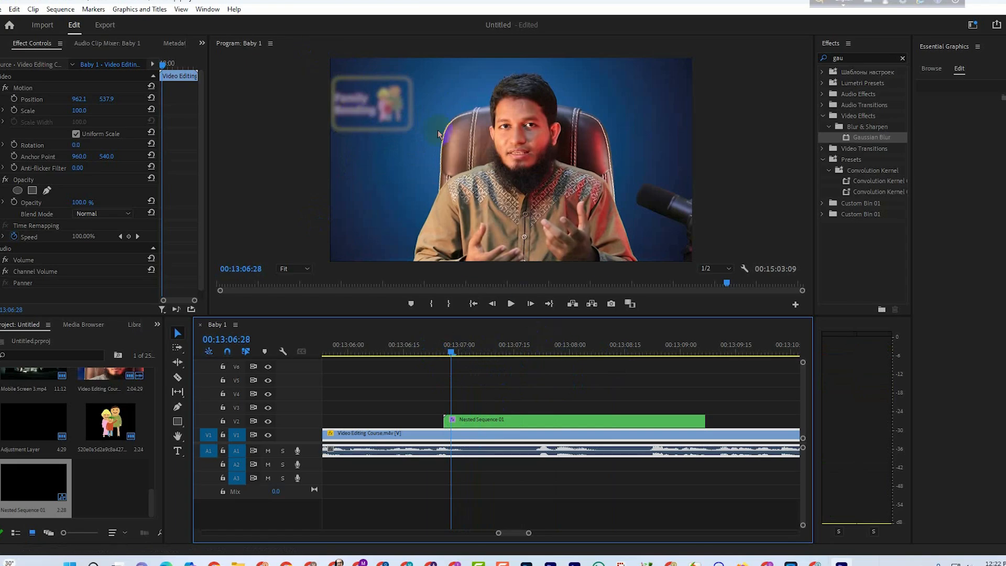
Split the nested clip into two parts at 00:13:07:07.
click(472, 422)
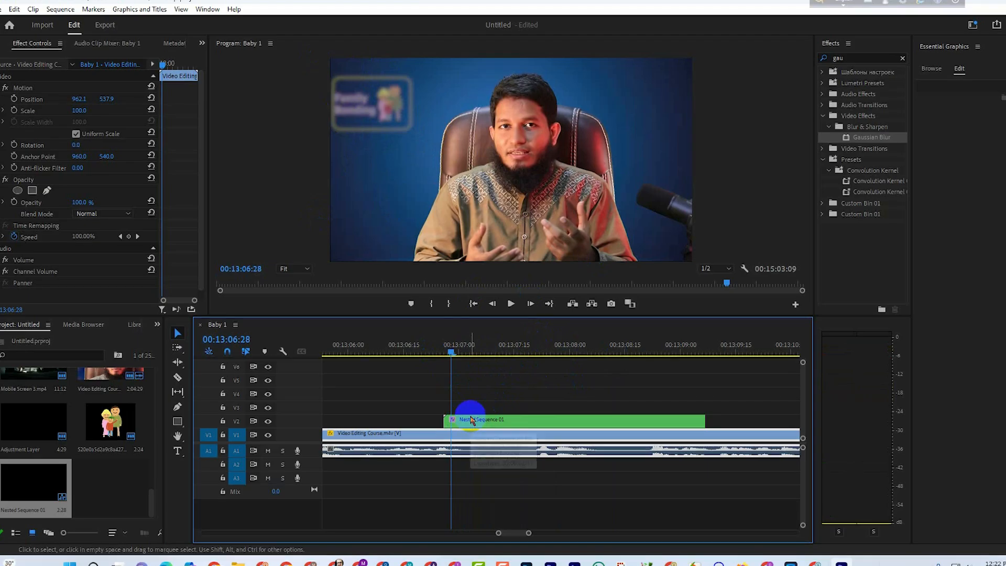
mouse_move(474, 354)
mouse_down()
mouse_move(491, 367)
mouse_move(479, 367)
mouse_up()
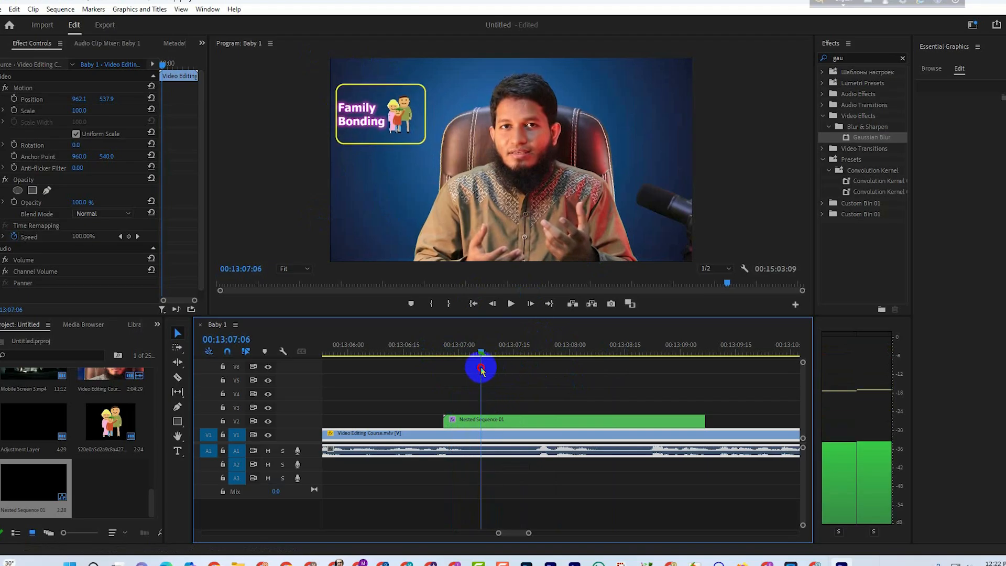
click(486, 423)
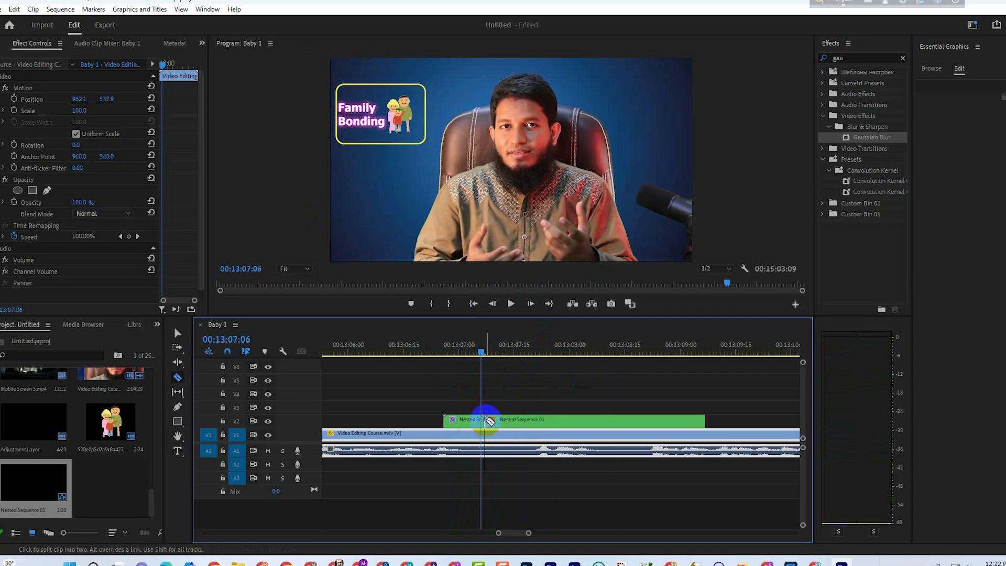
click(484, 348)
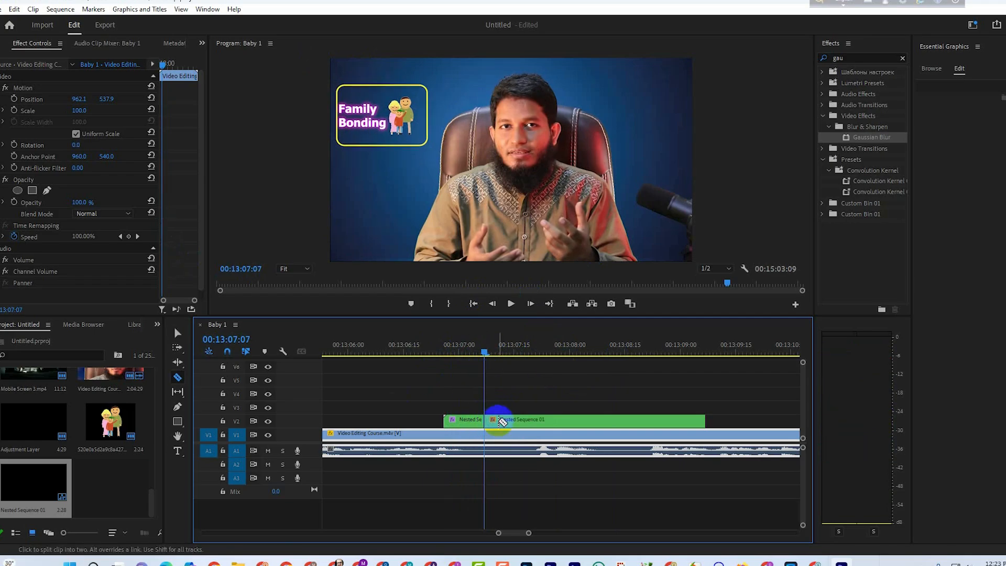
Keyframe the second part's Blurriness from a strong blur at the cut down to 0 at 00:13:07:13.
key(v)
click(490, 419)
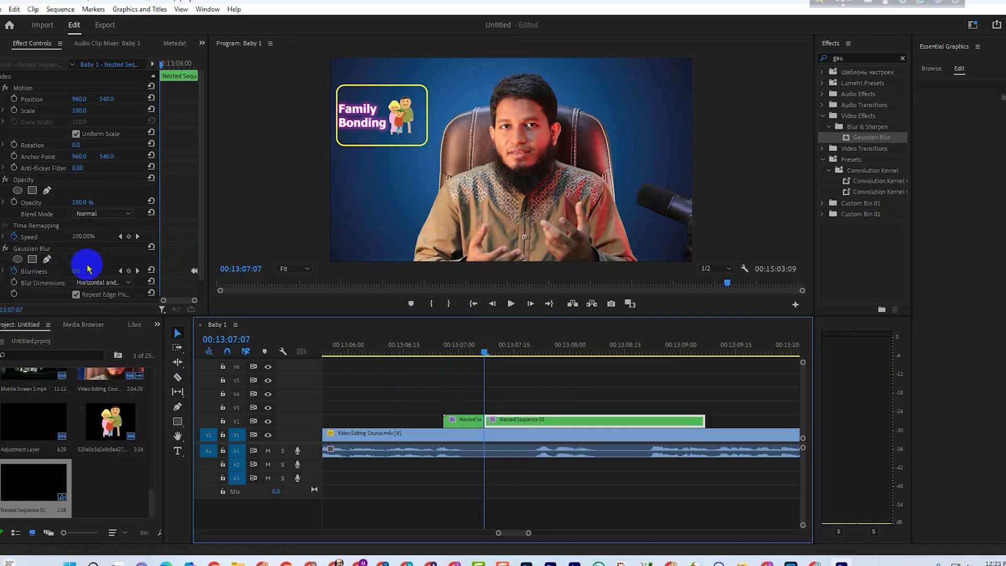
click(105, 273)
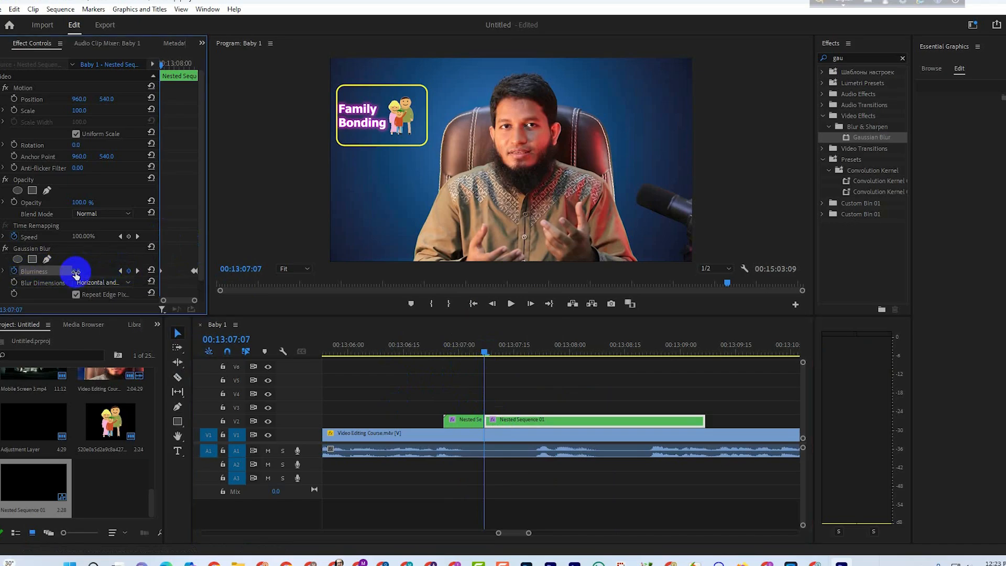
drag(76, 271, 100, 271)
click(530, 303)
click(530, 303)
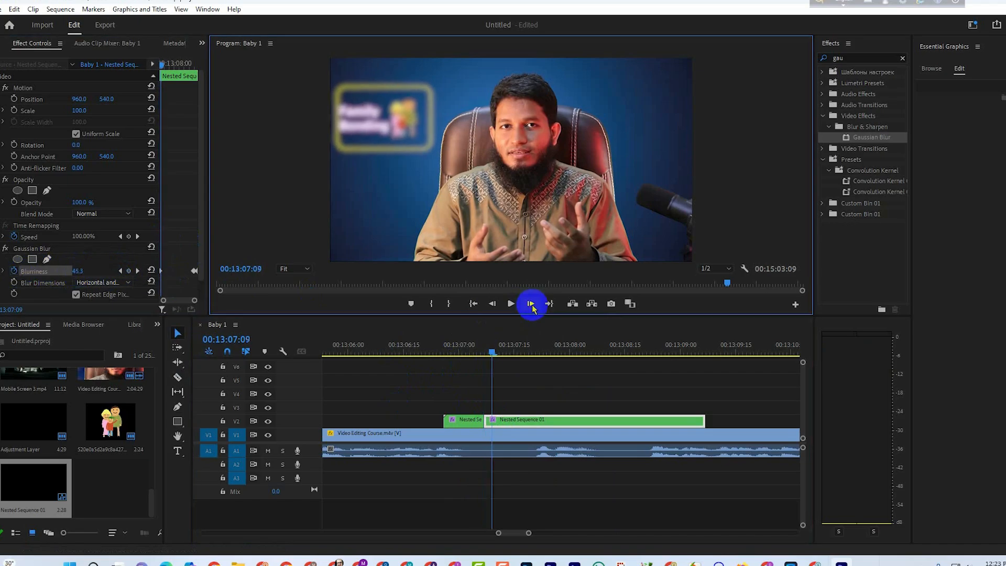
click(530, 304)
click(531, 304)
click(531, 303)
click(530, 304)
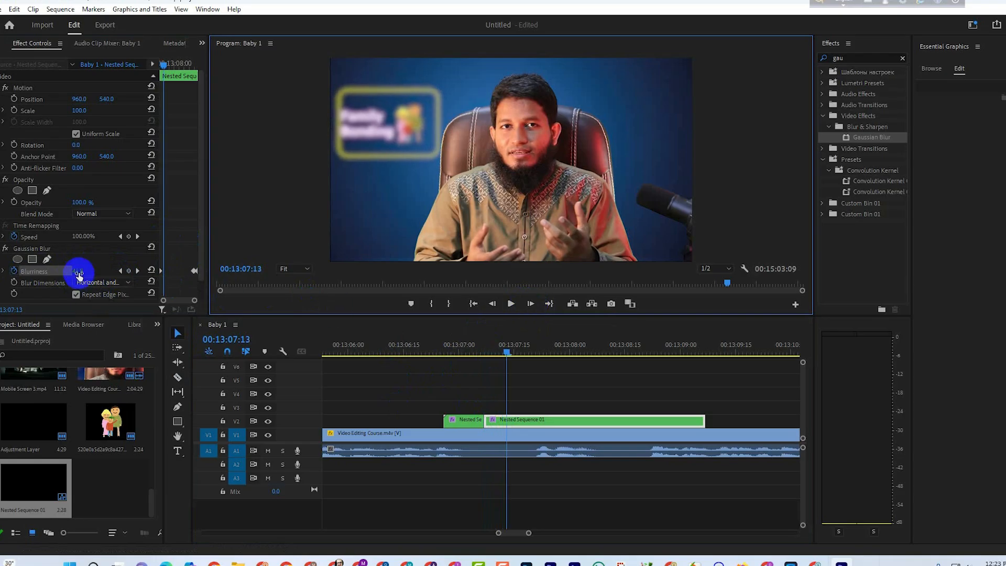
drag(79, 273, 55, 272)
Play back the blur transition across the cut between the two nested parts.
drag(507, 352, 481, 348)
key(space)
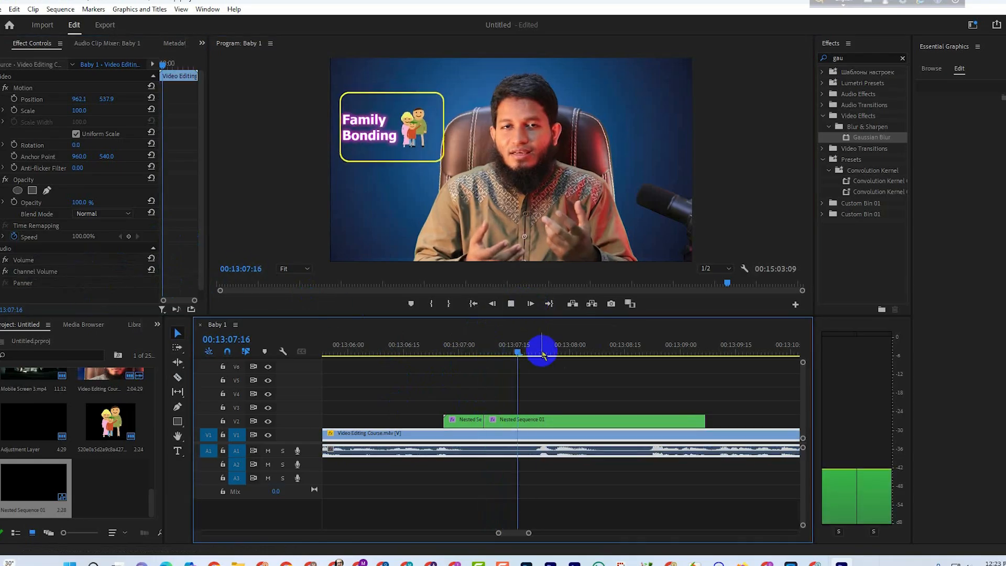
drag(573, 348, 512, 360)
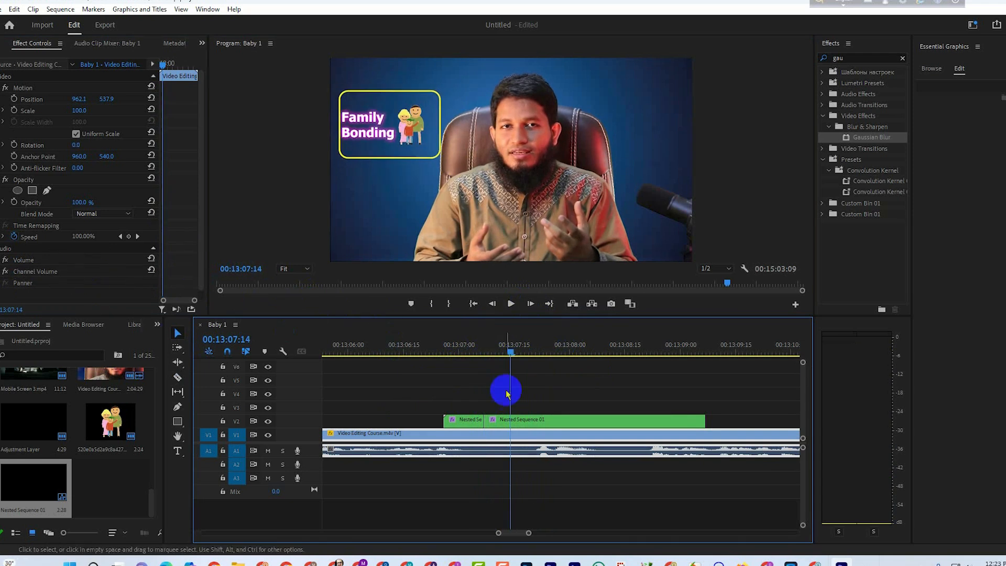
Move the second part's zero-Blurriness keyframe further along the clip and preview the longer blur transition.
click(569, 421)
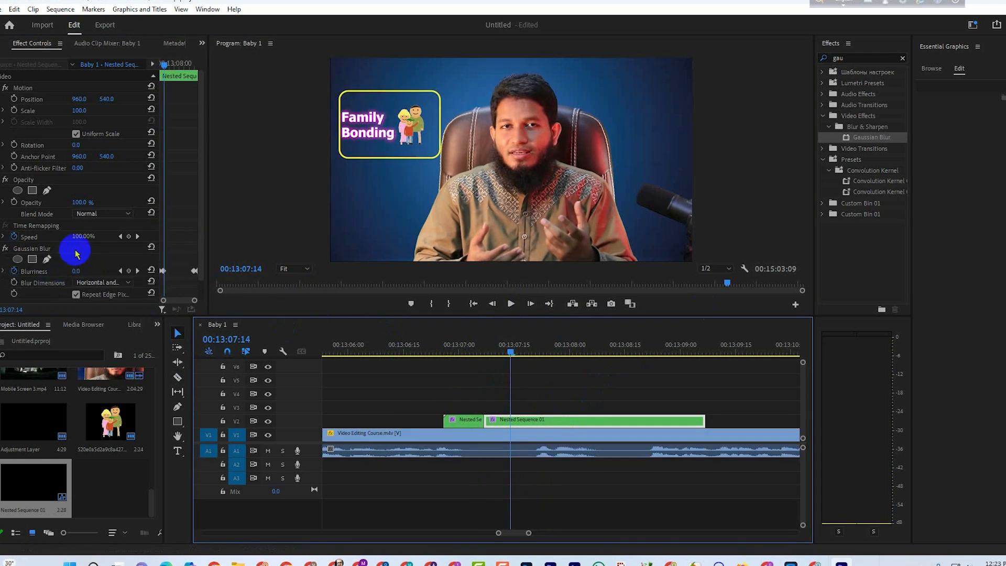
click(75, 252)
click(166, 273)
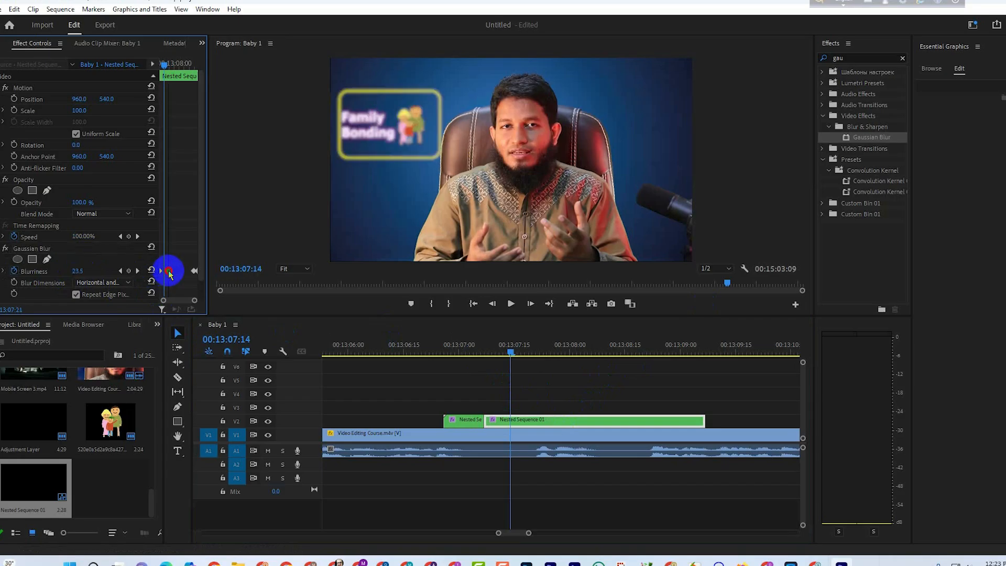
drag(523, 355, 541, 365)
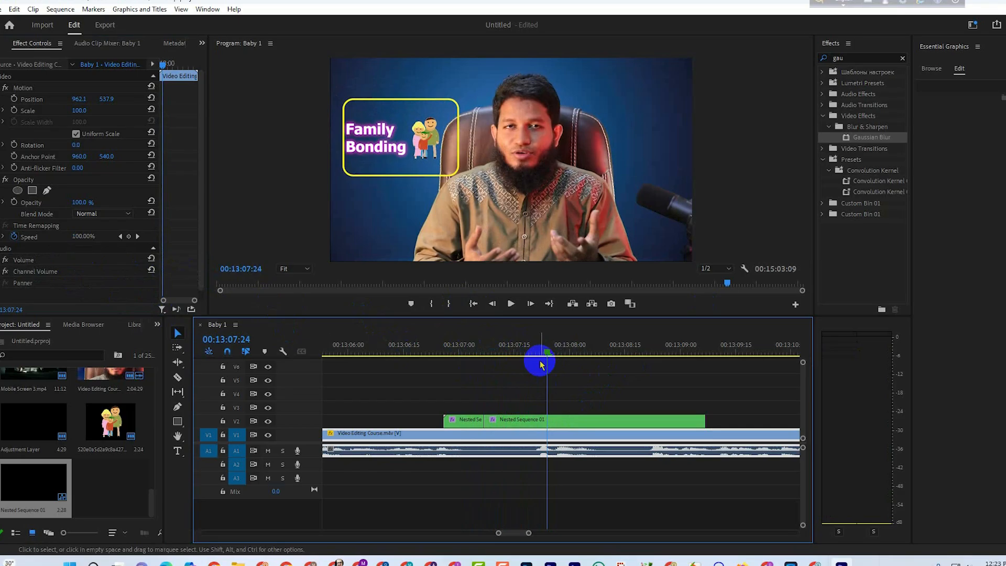
drag(542, 365, 478, 394)
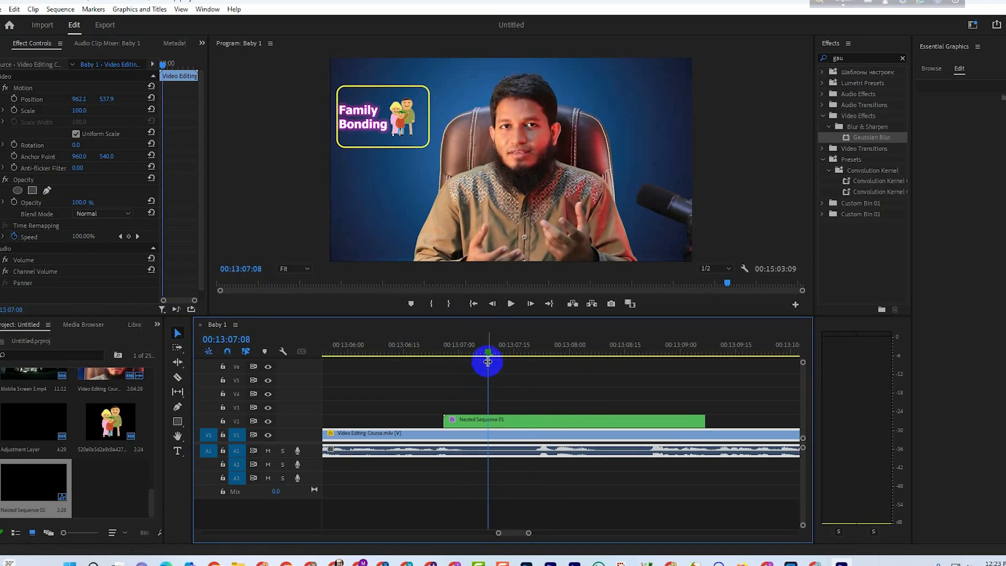
Play back the opening of the uncut nested clip to check its blur-in.
drag(488, 356, 447, 364)
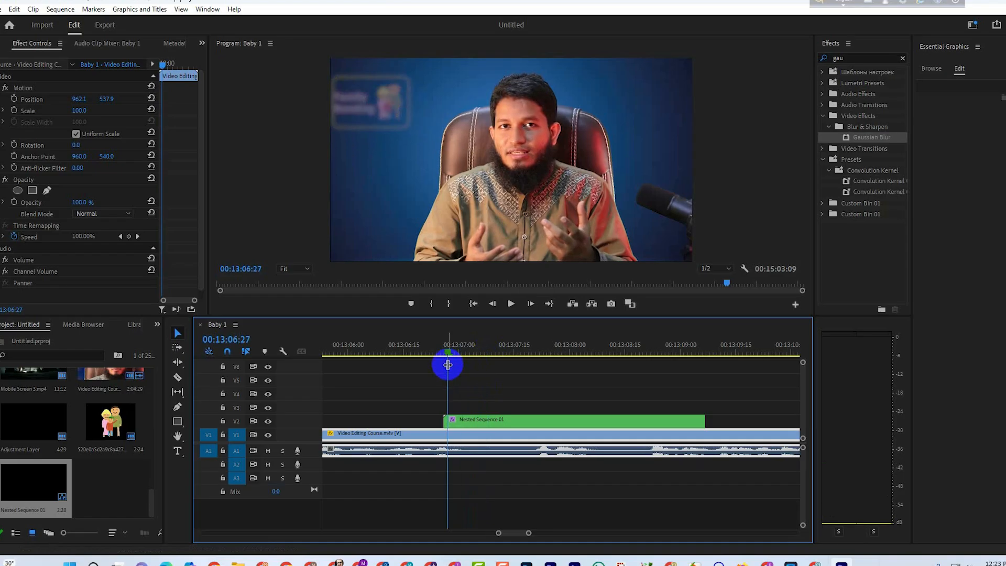
key(space)
click(521, 350)
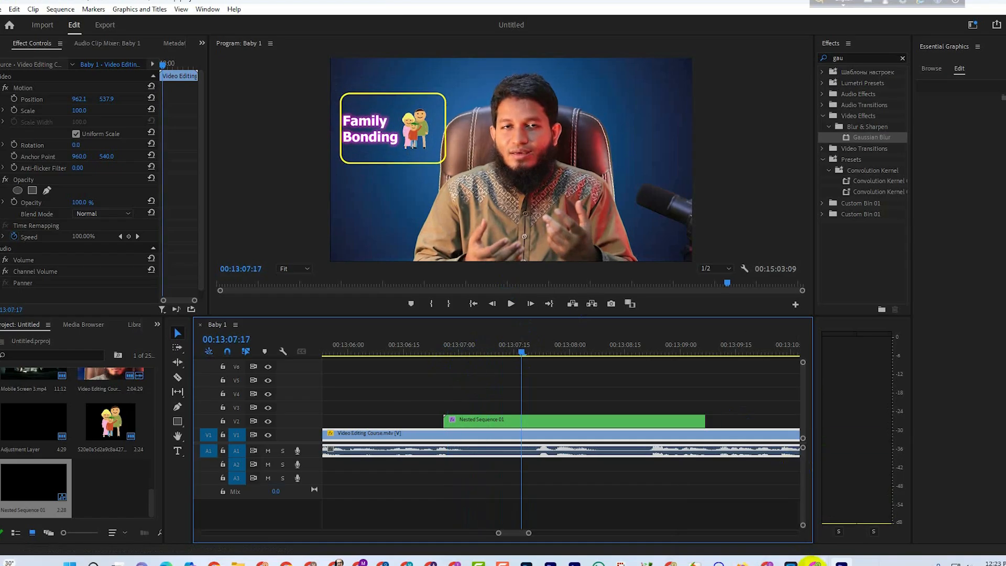
Switch to Firefox, look over the Google Images results for cartoon and family GIFs, and return to Premiere Pro.
click(766, 563)
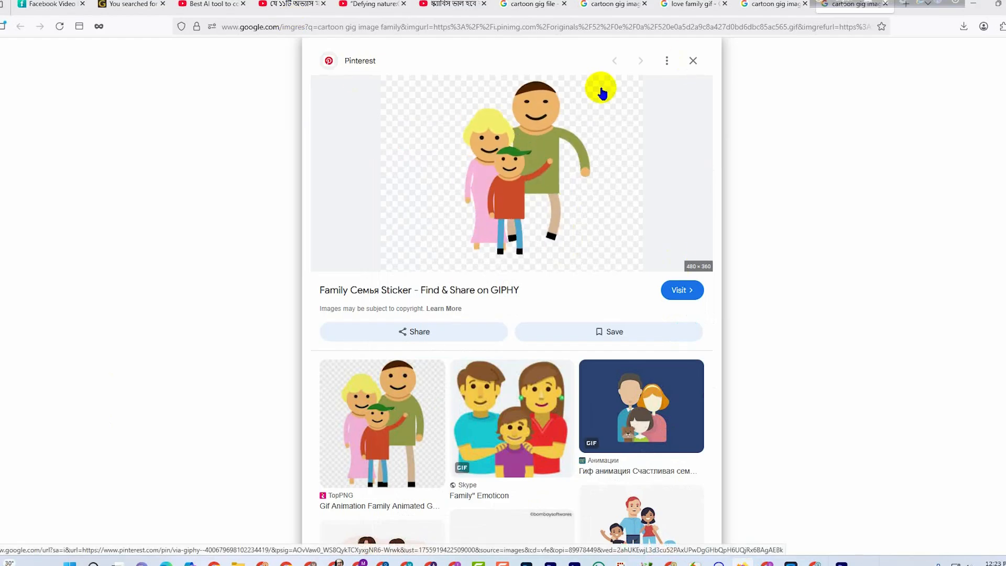
click(530, 4)
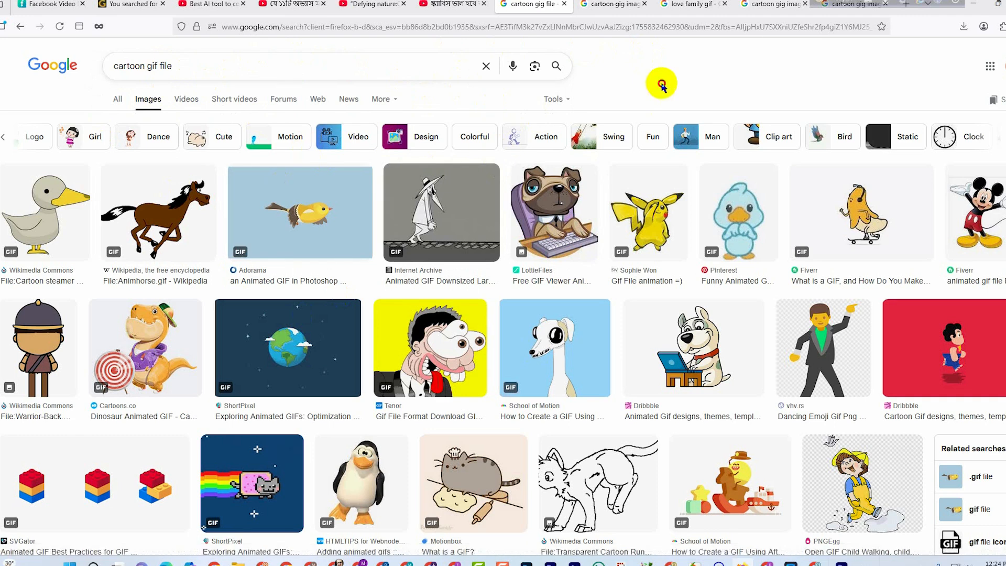
click(692, 4)
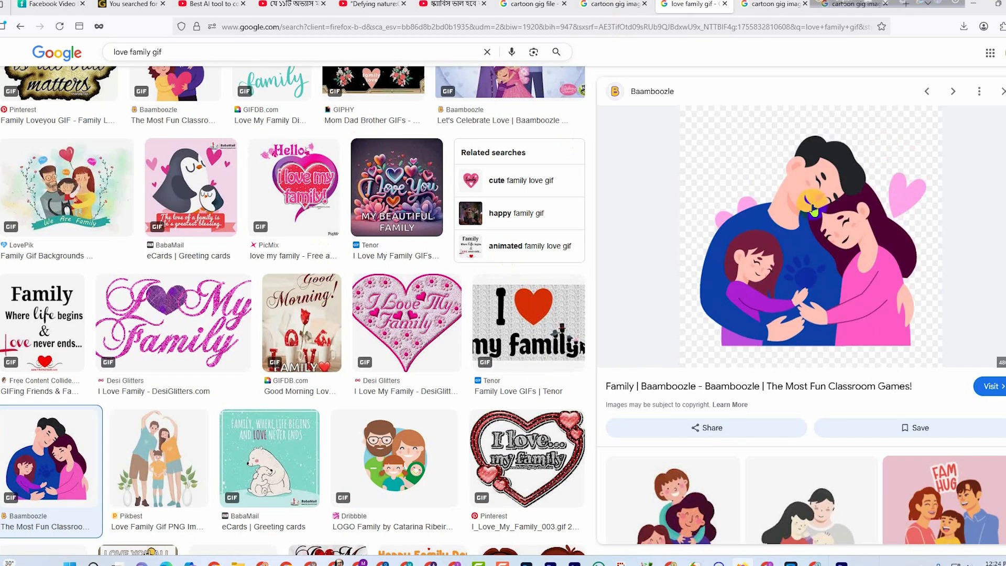
click(794, 6)
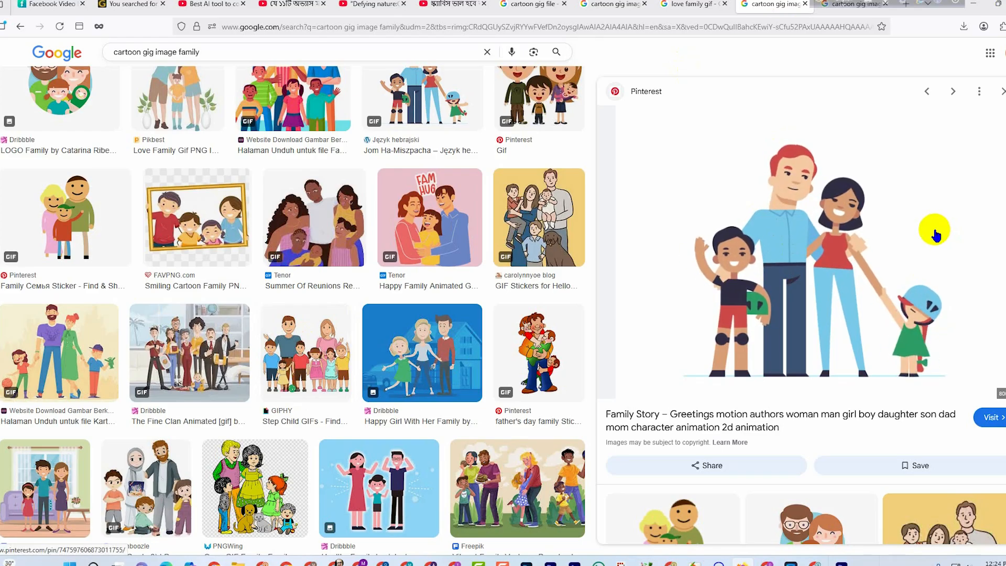
key(alt+Tab)
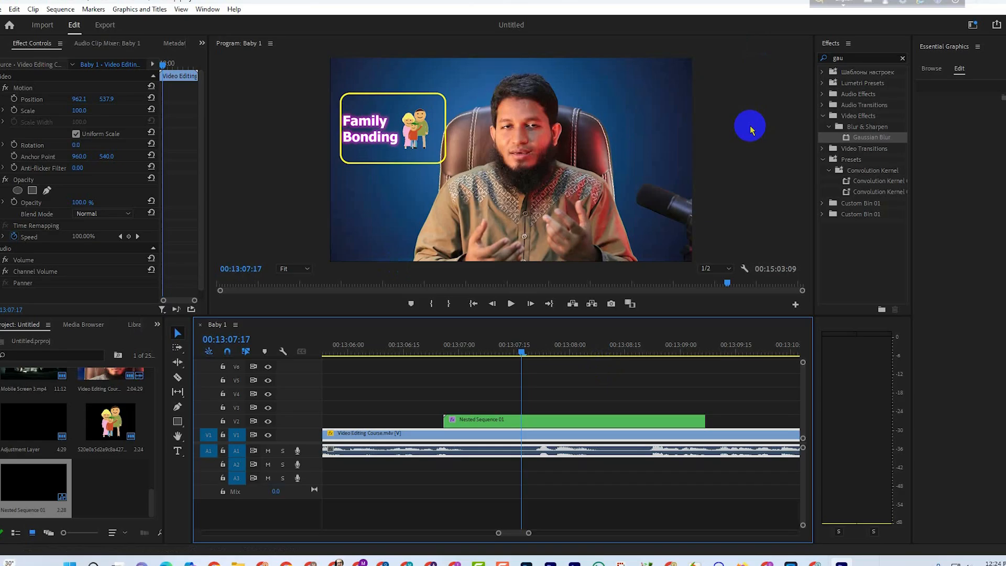